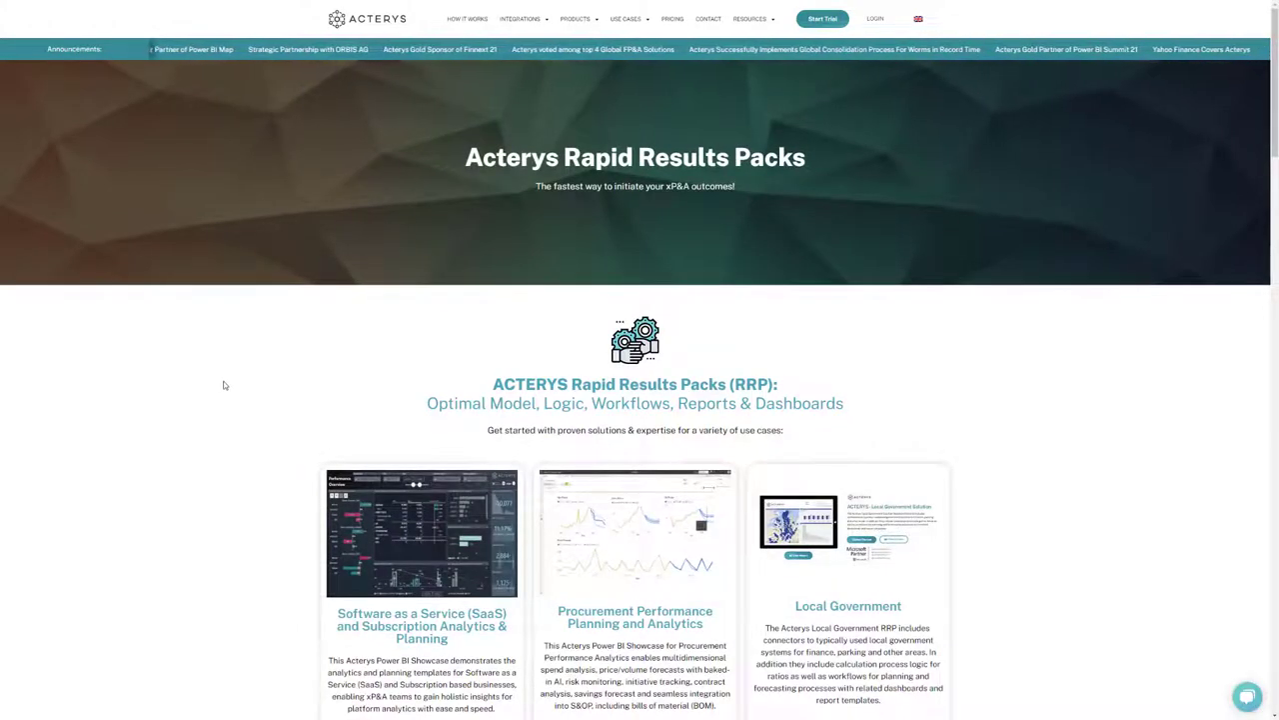
Step: Browse the Rapid Results Packs grid and open the SaaS and Subscription Analytics & Planning card
scroll(248, 371, "down", 3)
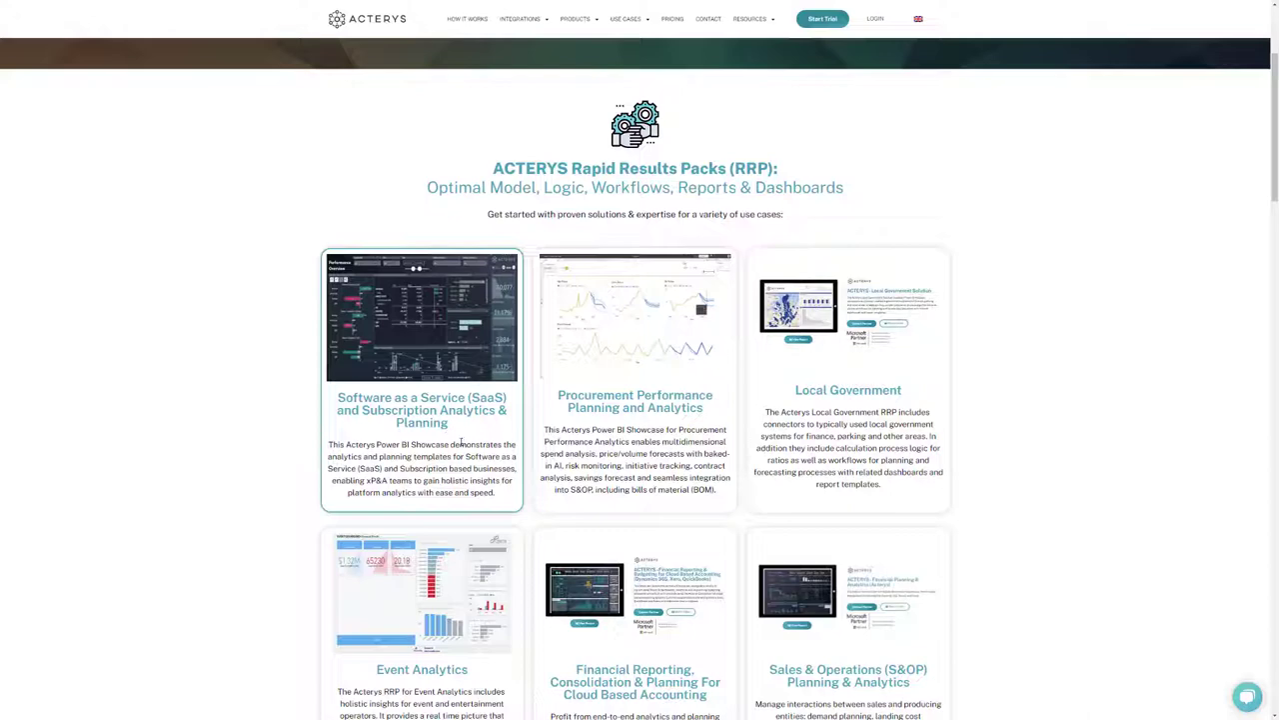
scroll(489, 385, "down", 3)
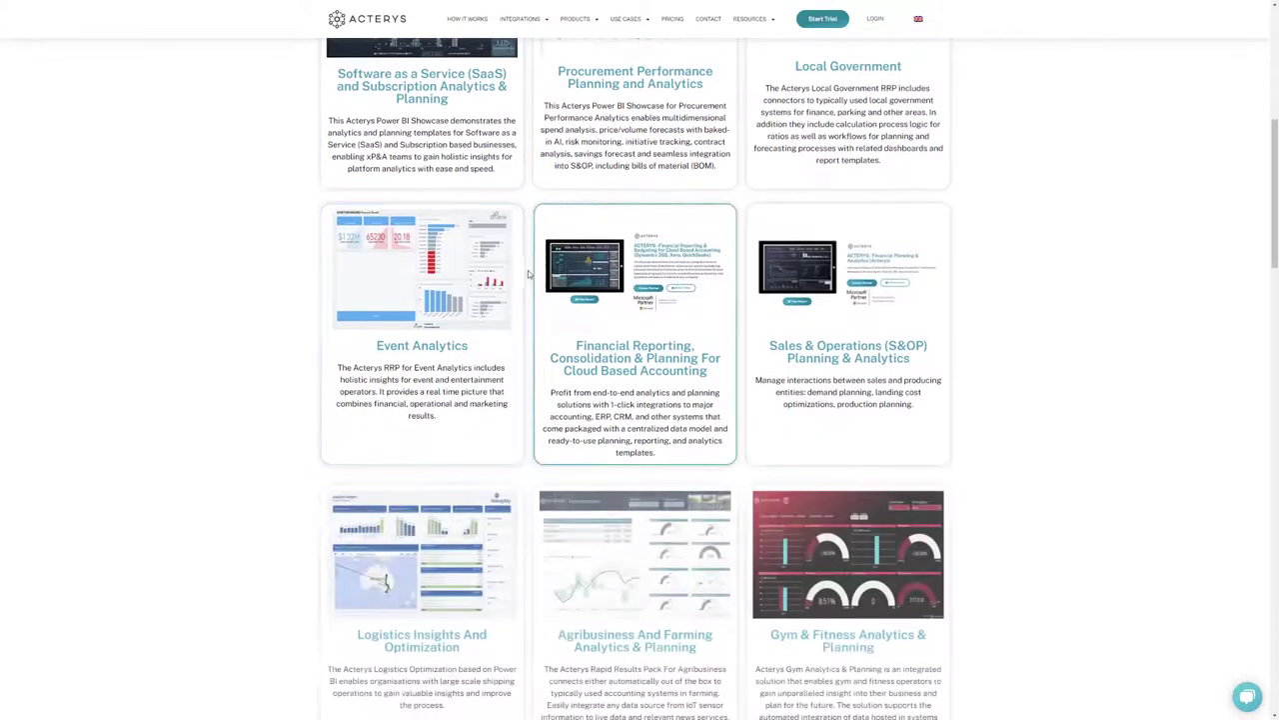
scroll(527, 276, "down", 2)
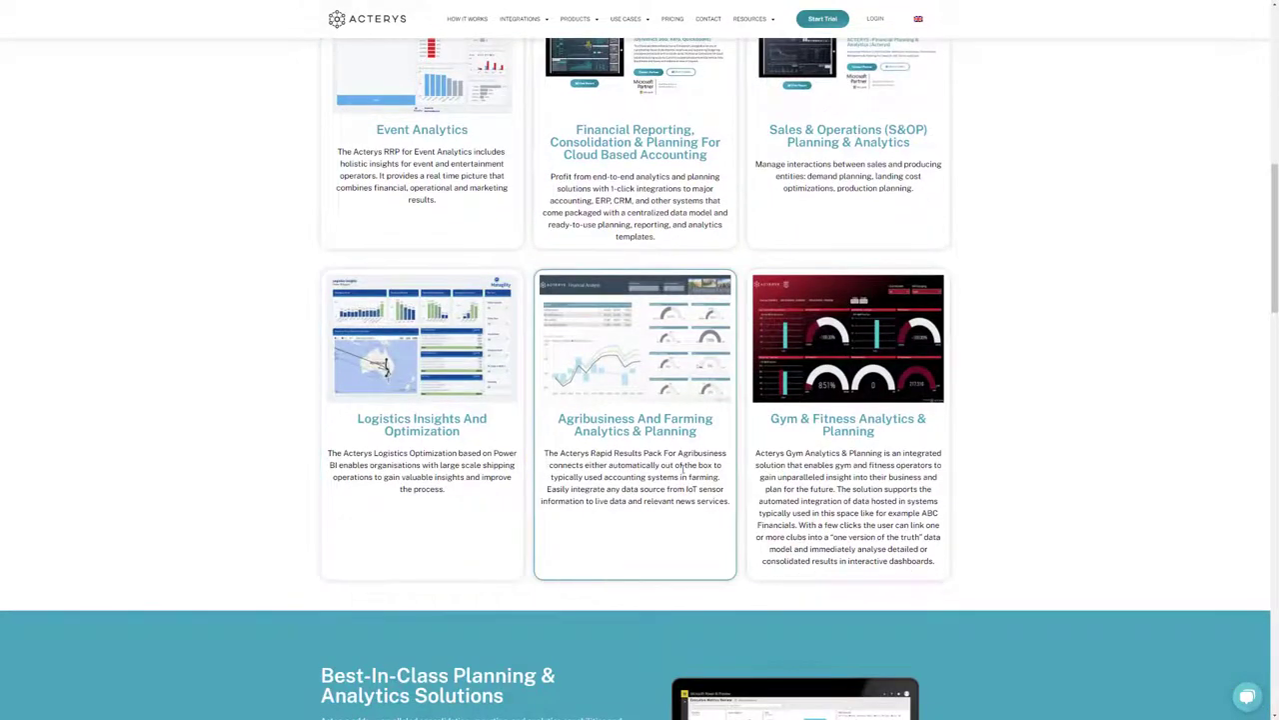
scroll(267, 422, "up", 5)
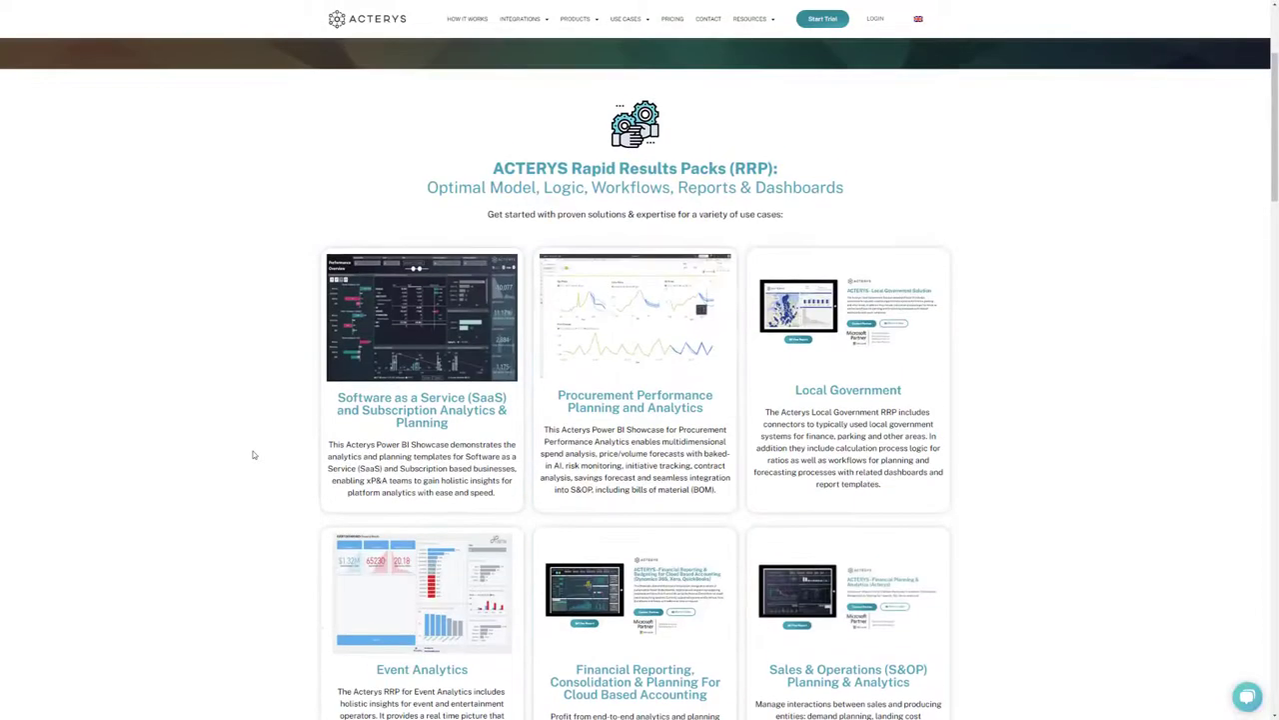
left_click(401, 358)
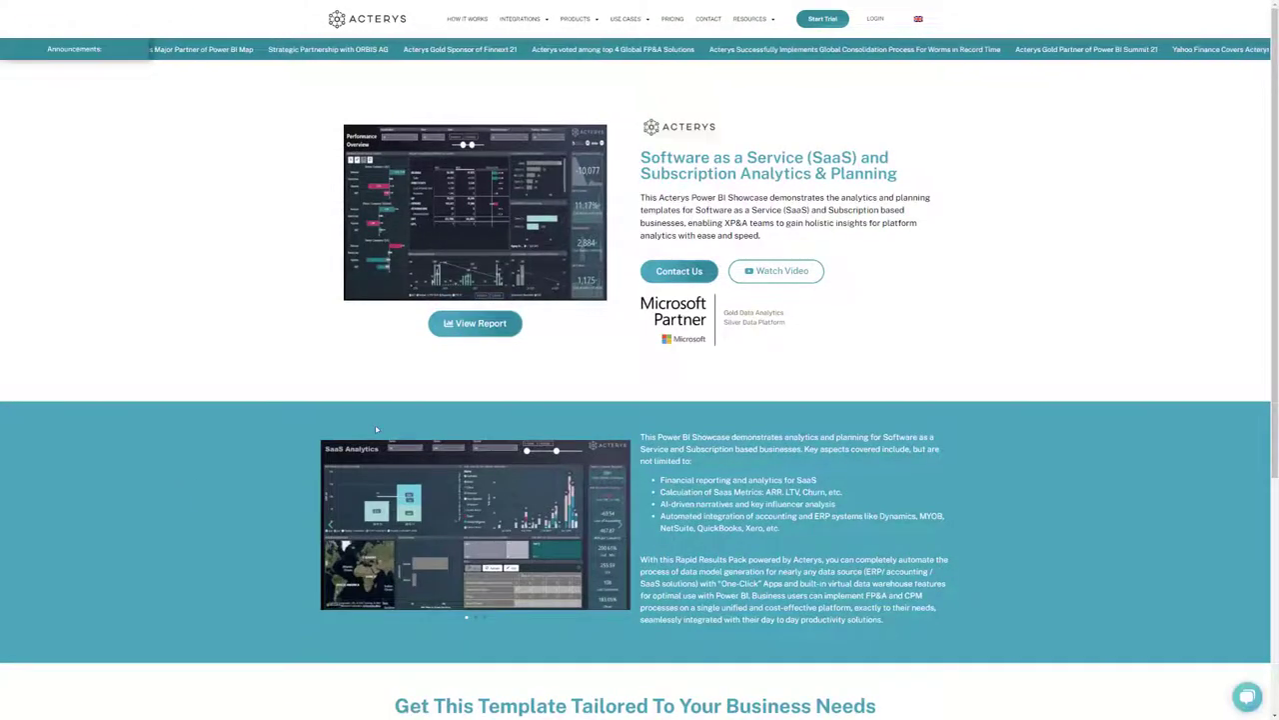
Step: Preview the SaaS pack's sample Power BI report through to its fourth page, past Repeating Income
left_click(471, 323)
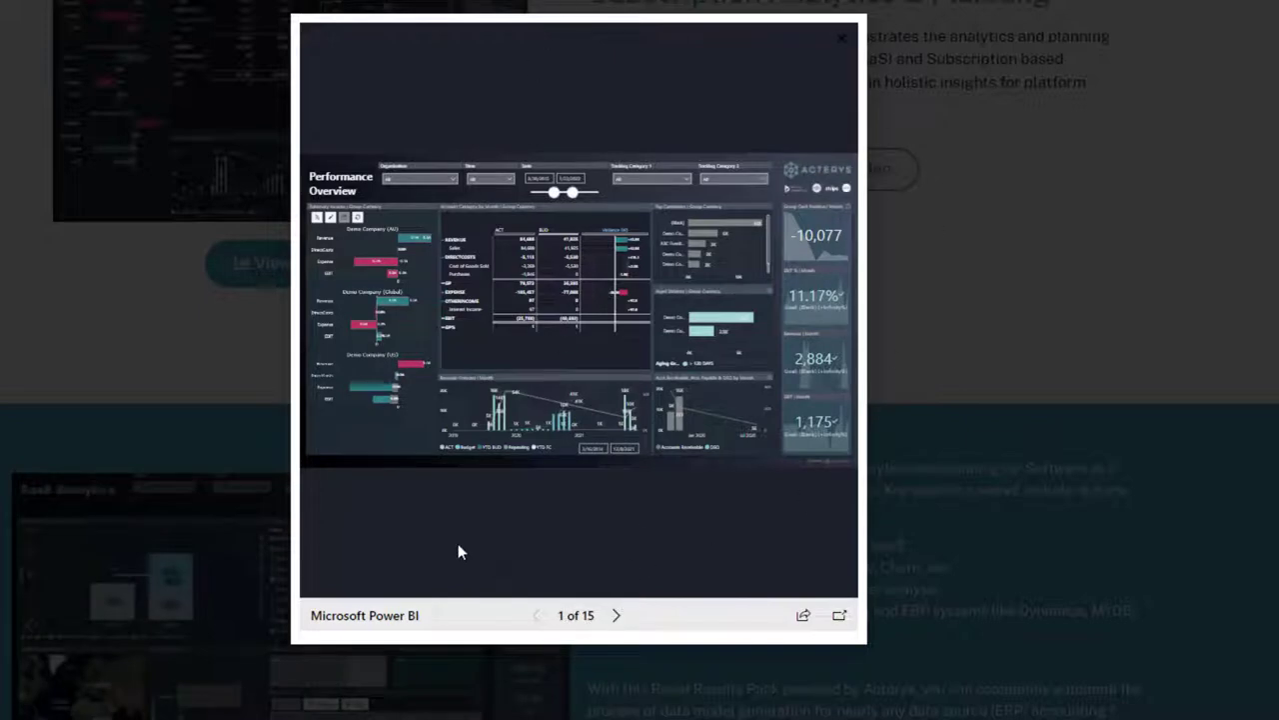
left_click(619, 626)
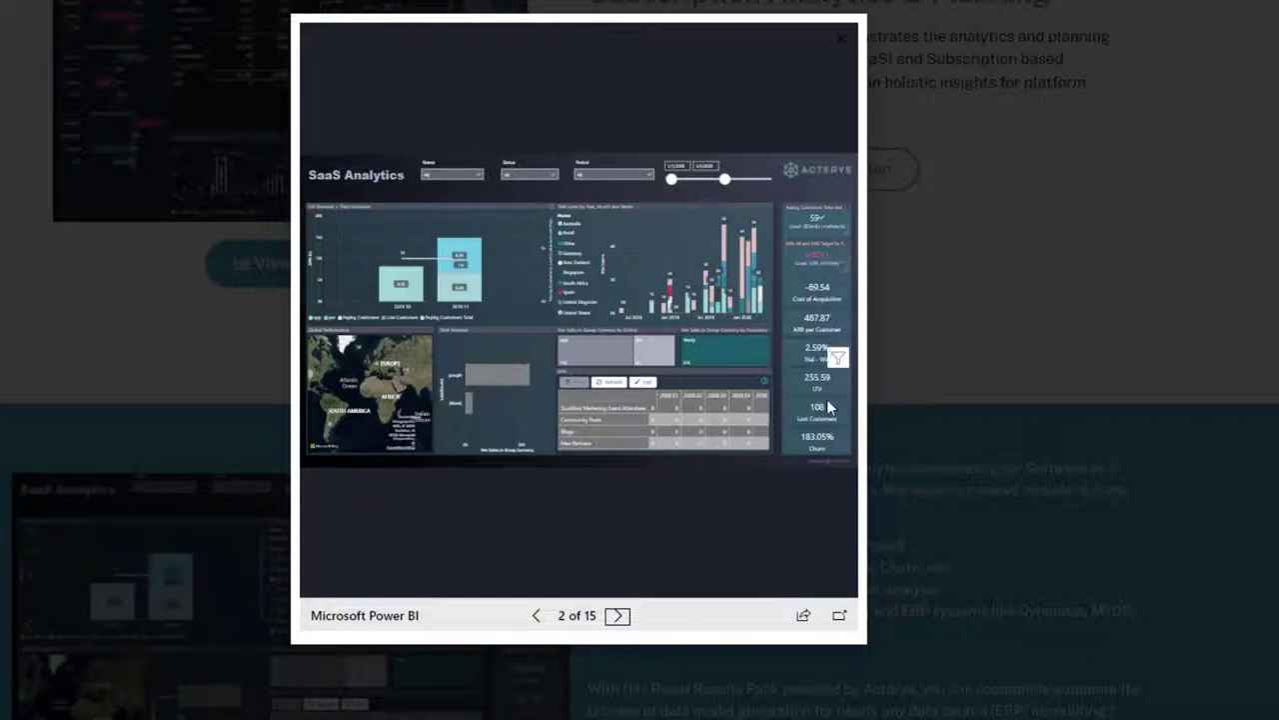
left_click(618, 617)
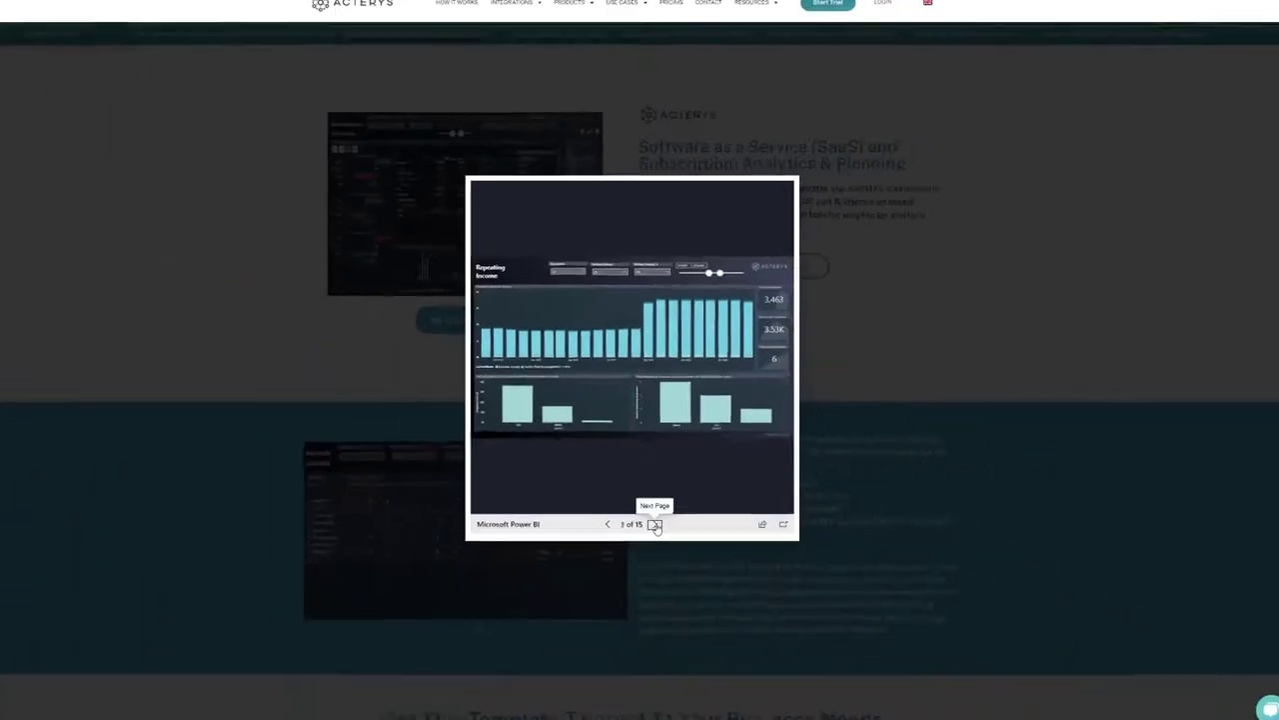
left_click(655, 525)
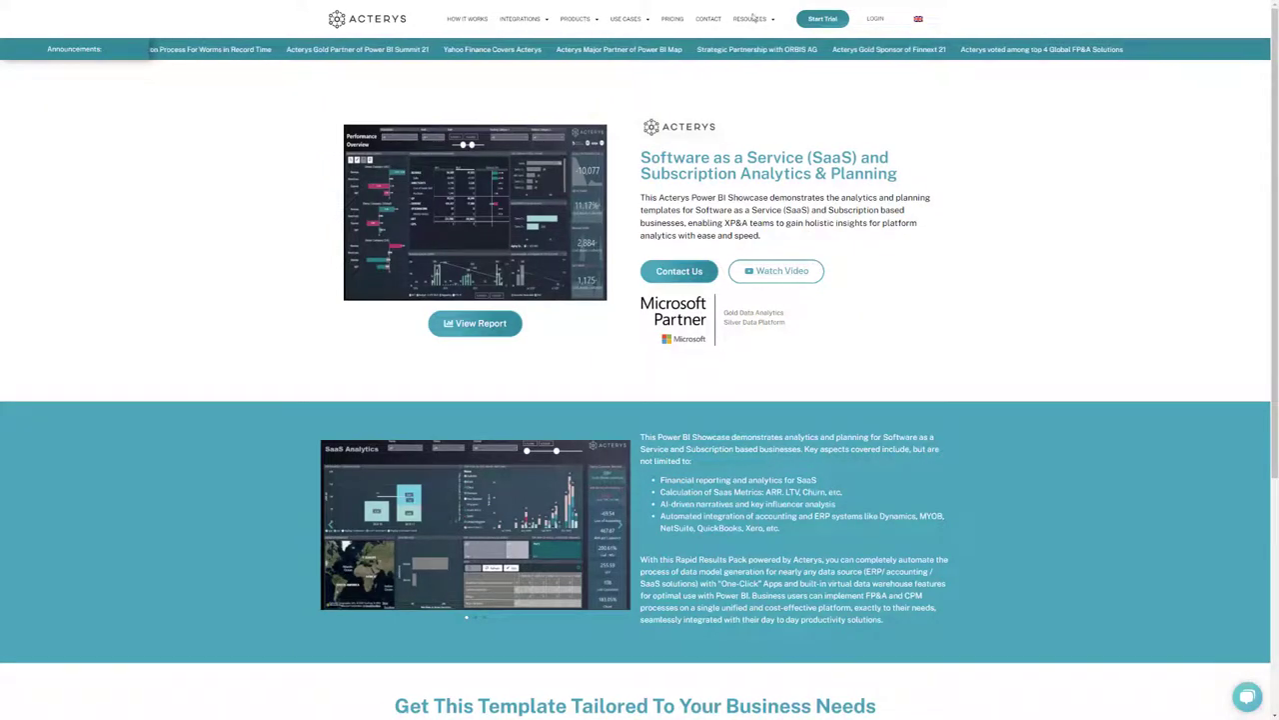
Step: Return to the Rapid Results Packs page and scroll through the remaining pack cards
mouse_move(753, 18)
left_click(769, 153)
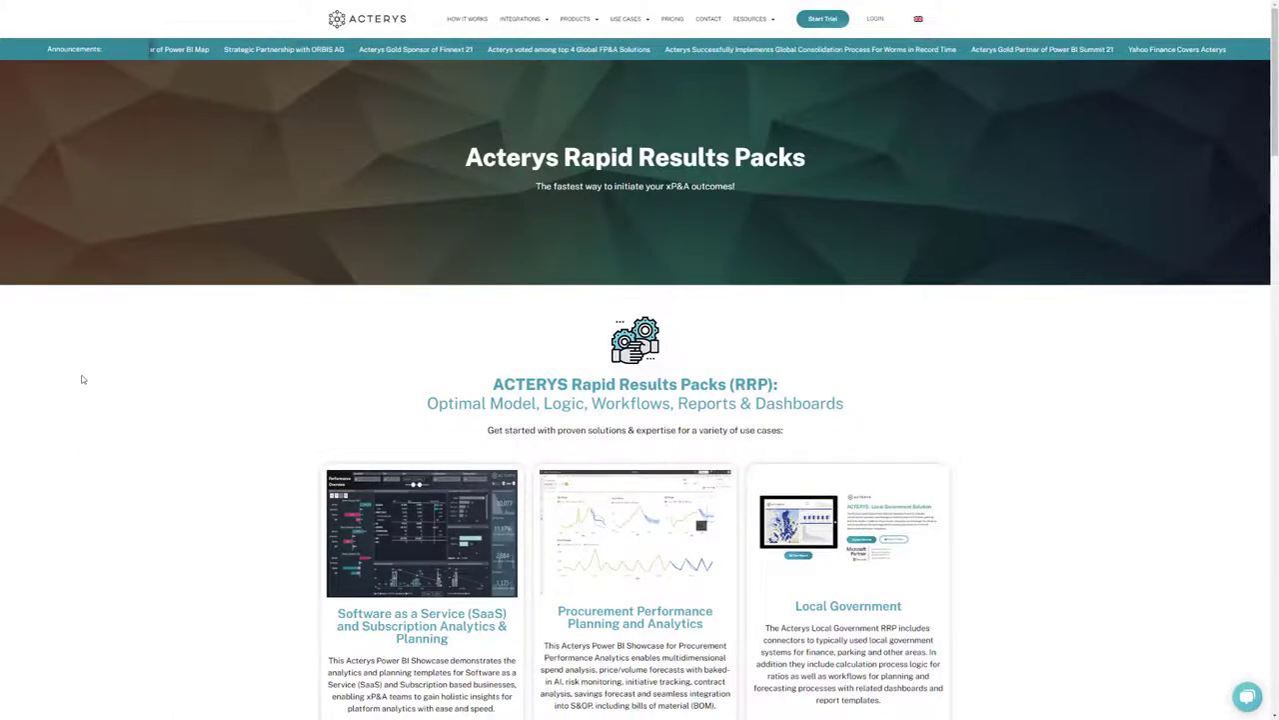
scroll(90, 382, "down", 5)
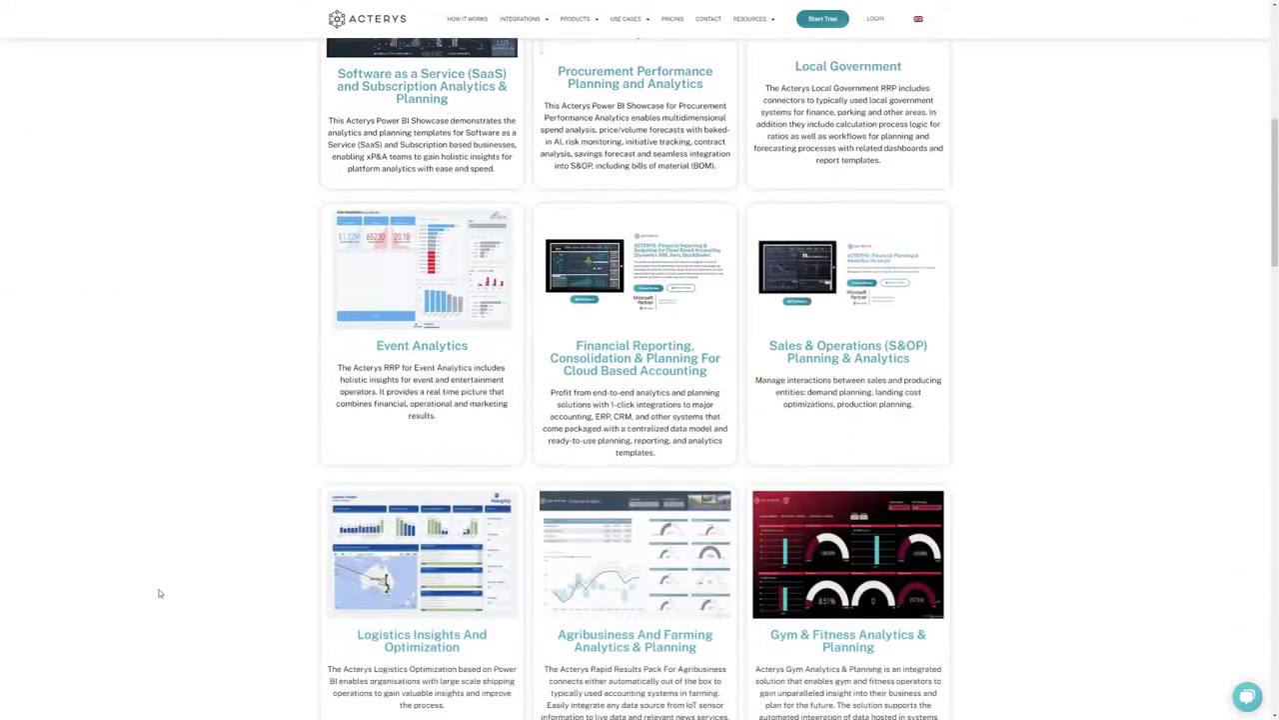
scroll(160, 587, "up", 5)
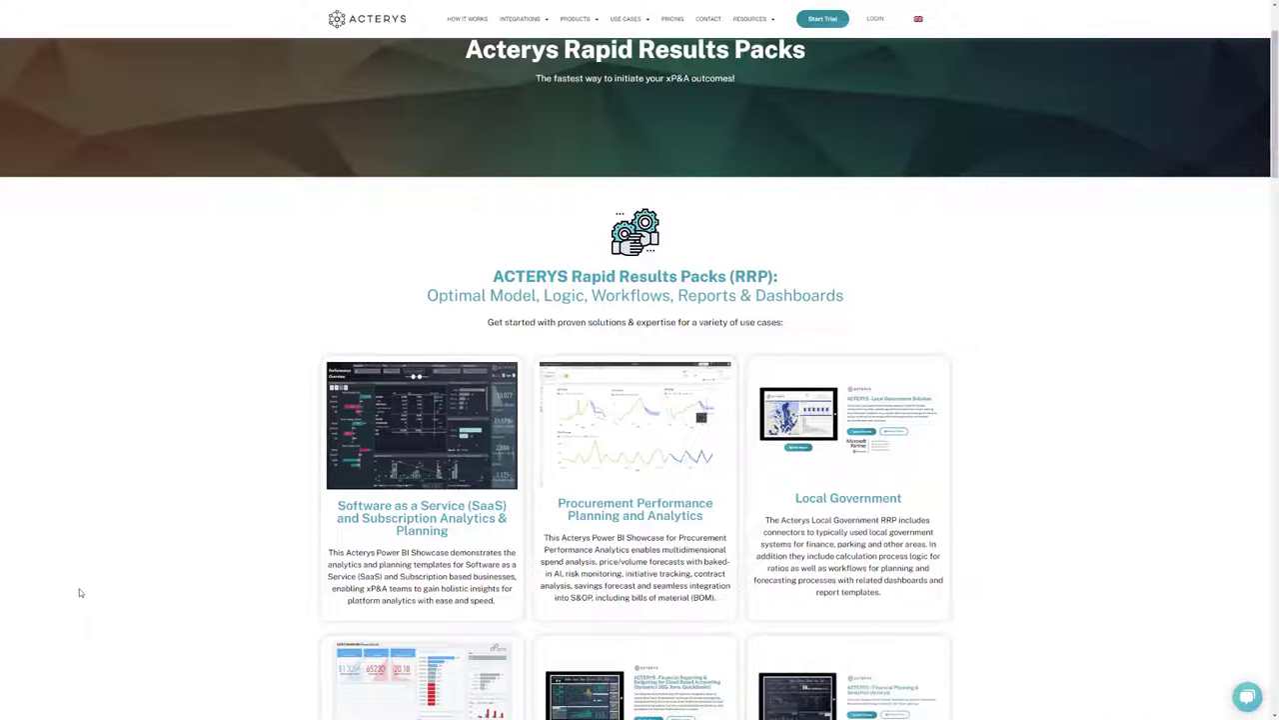
scroll(80, 593, "down", 1)
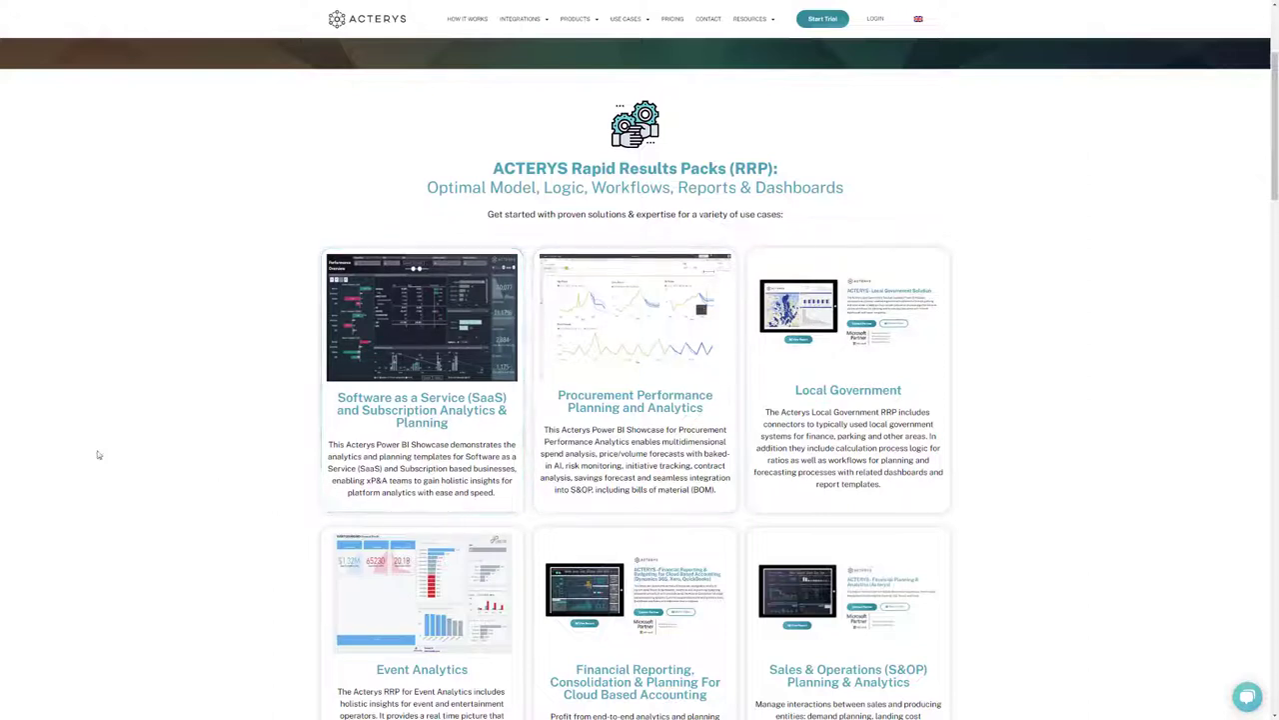
scroll(310, 430, "down", 2)
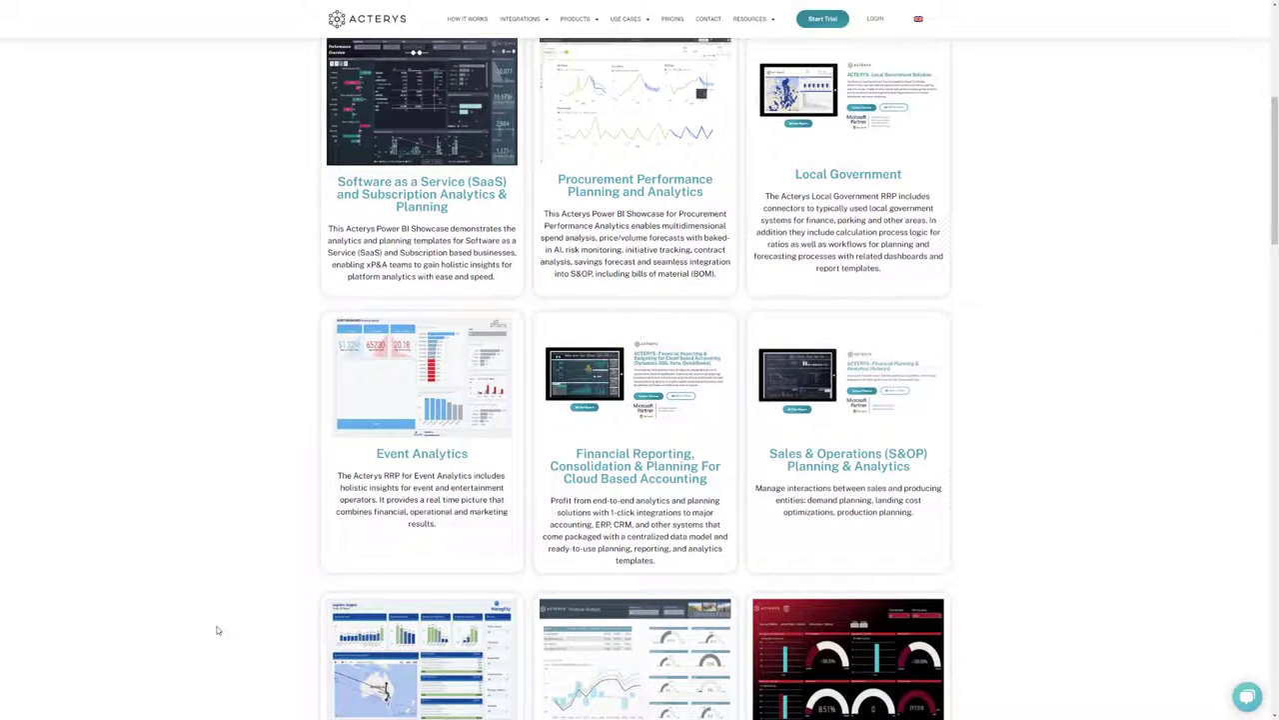
scroll(218, 631, "up", 3)
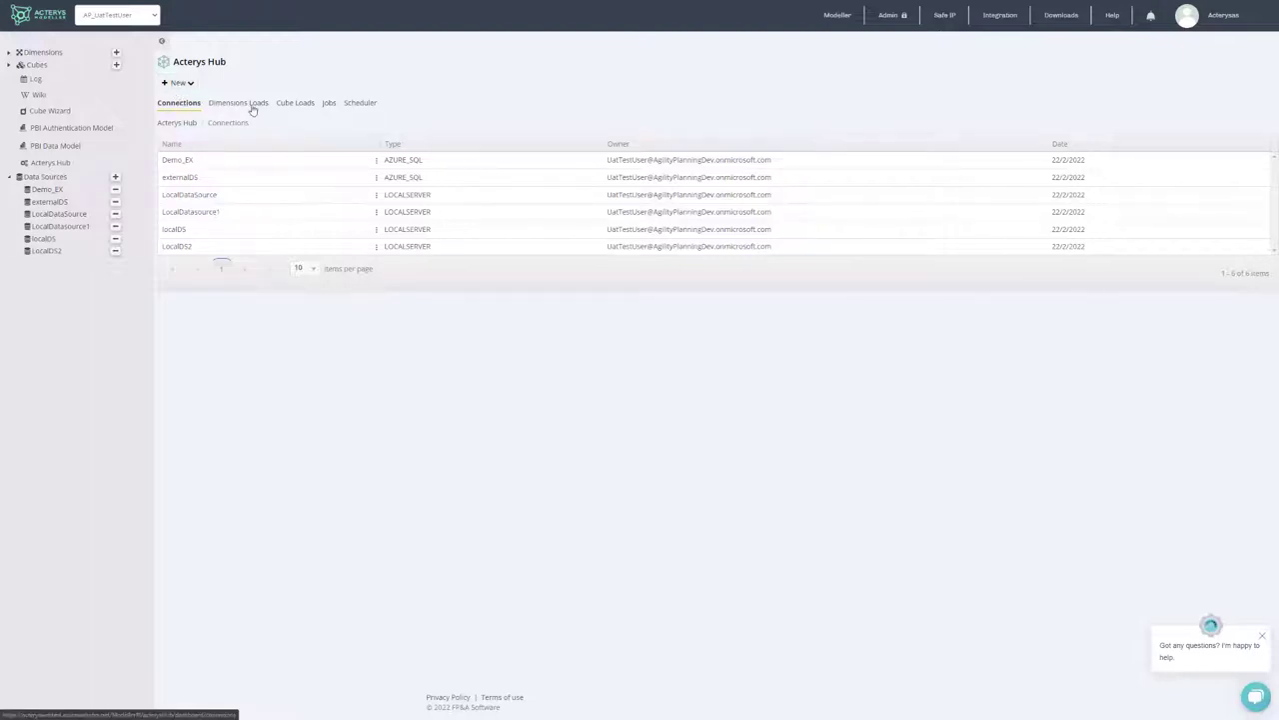
Step: Start a new Hub connection from the + New menu to view the connector tiles
left_click(178, 83)
left_click(180, 108)
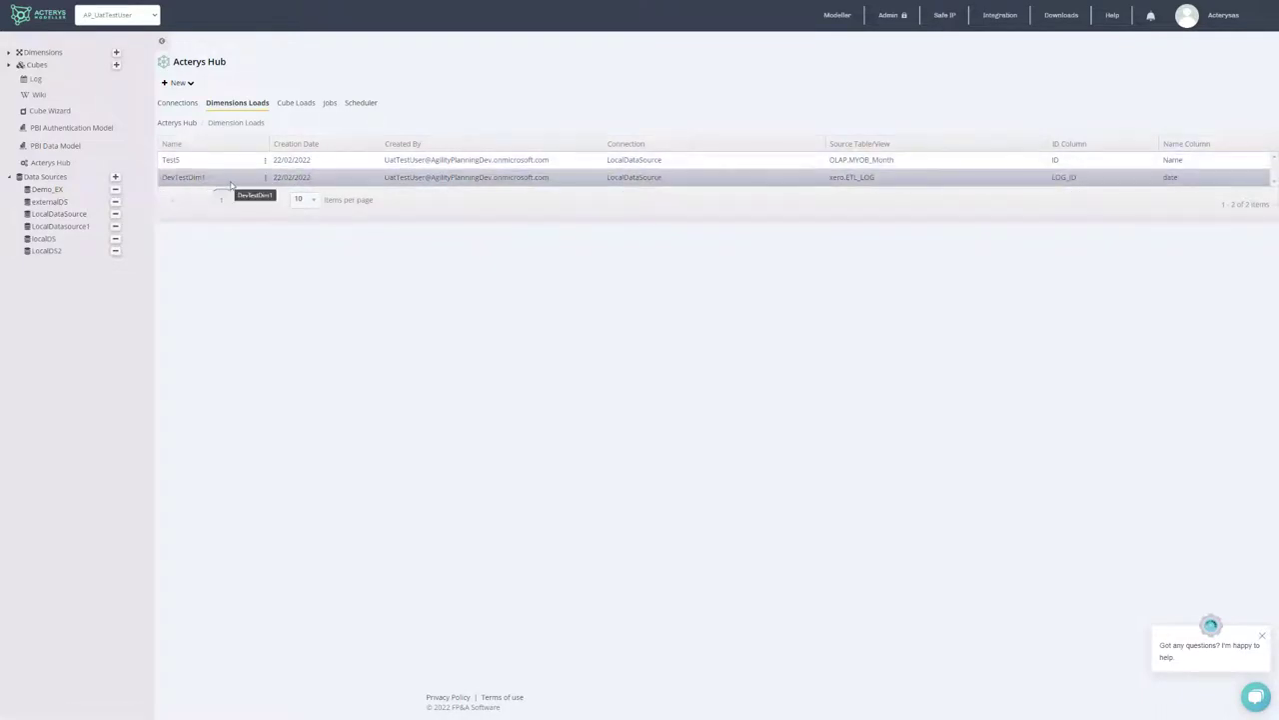
Step: Open the DevTestDim1 dimension load and expand the Dimensions list in the sidebar
left_click(265, 179)
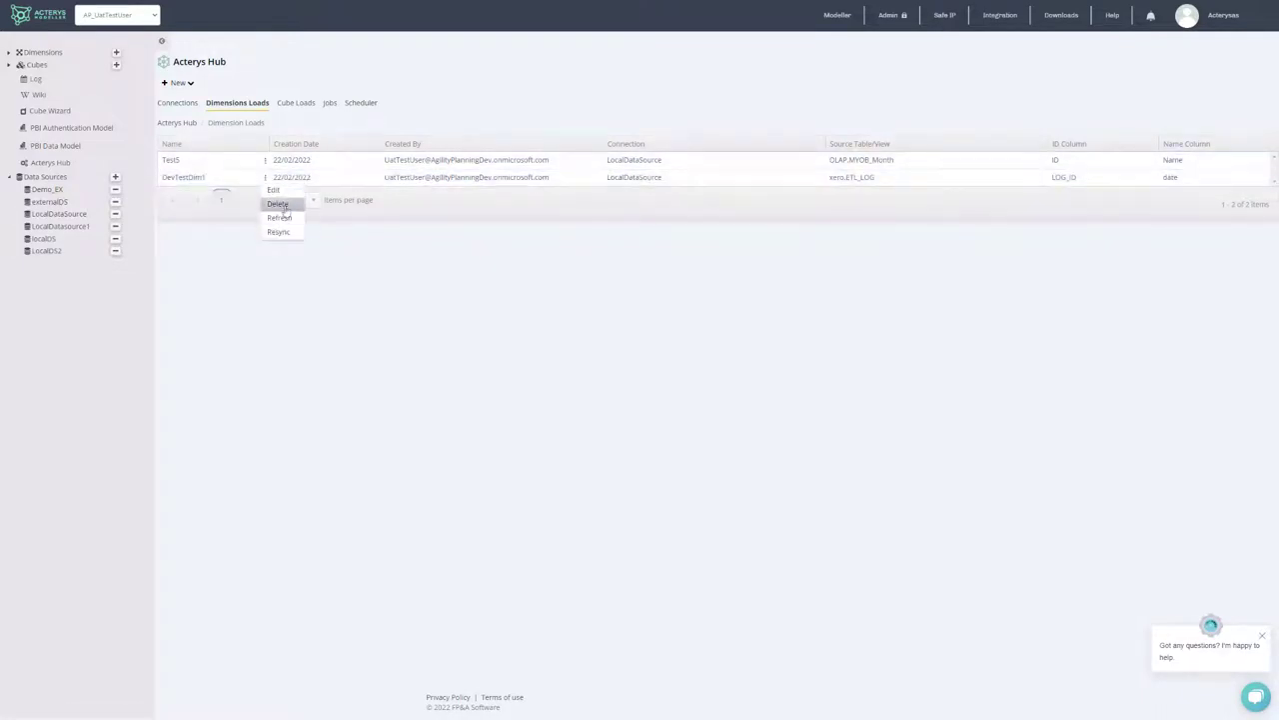
left_click(279, 231)
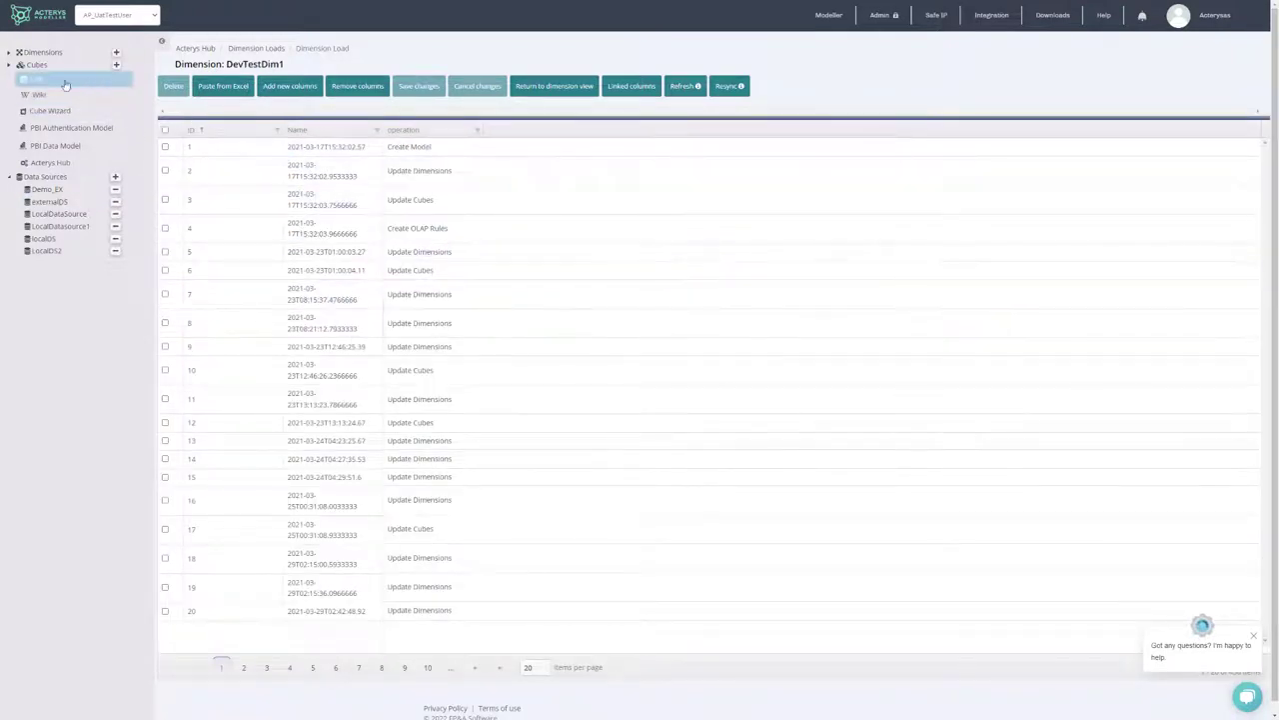
left_click(7, 53)
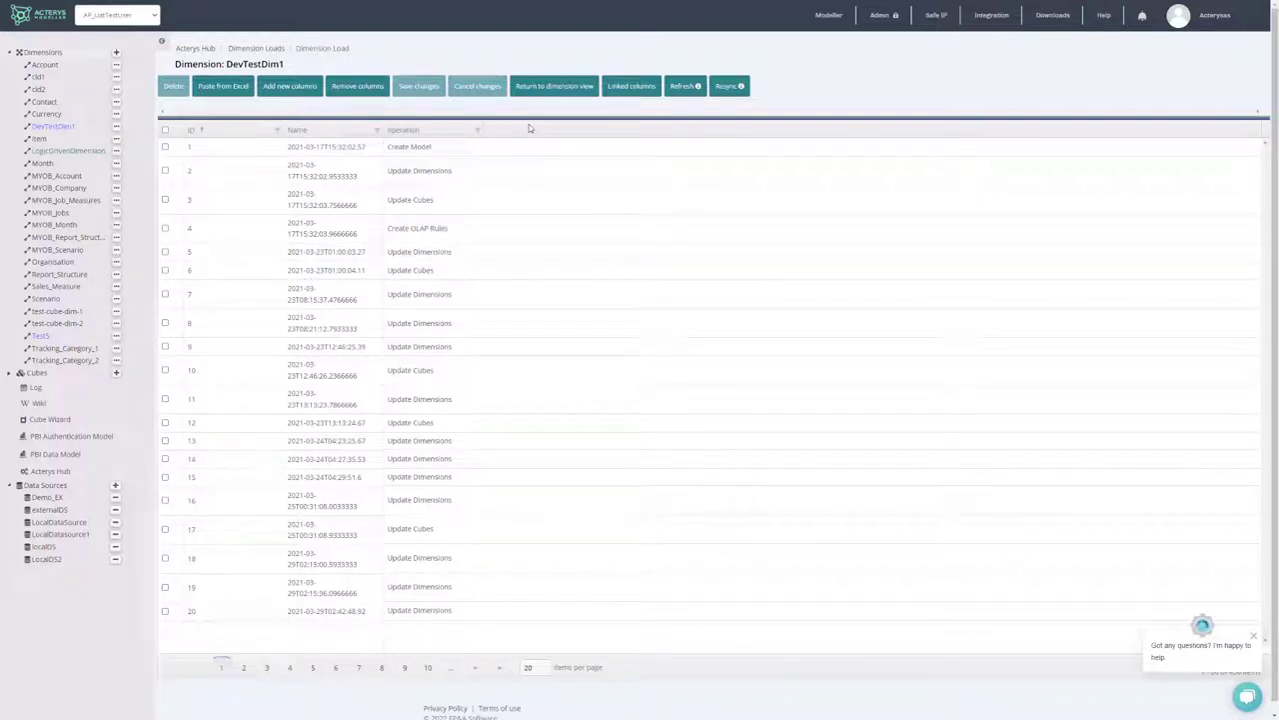
Step: Inspect the operation values in rows 7 and 9, then return to the Acterys Hub
left_click(410, 294)
left_click(412, 346)
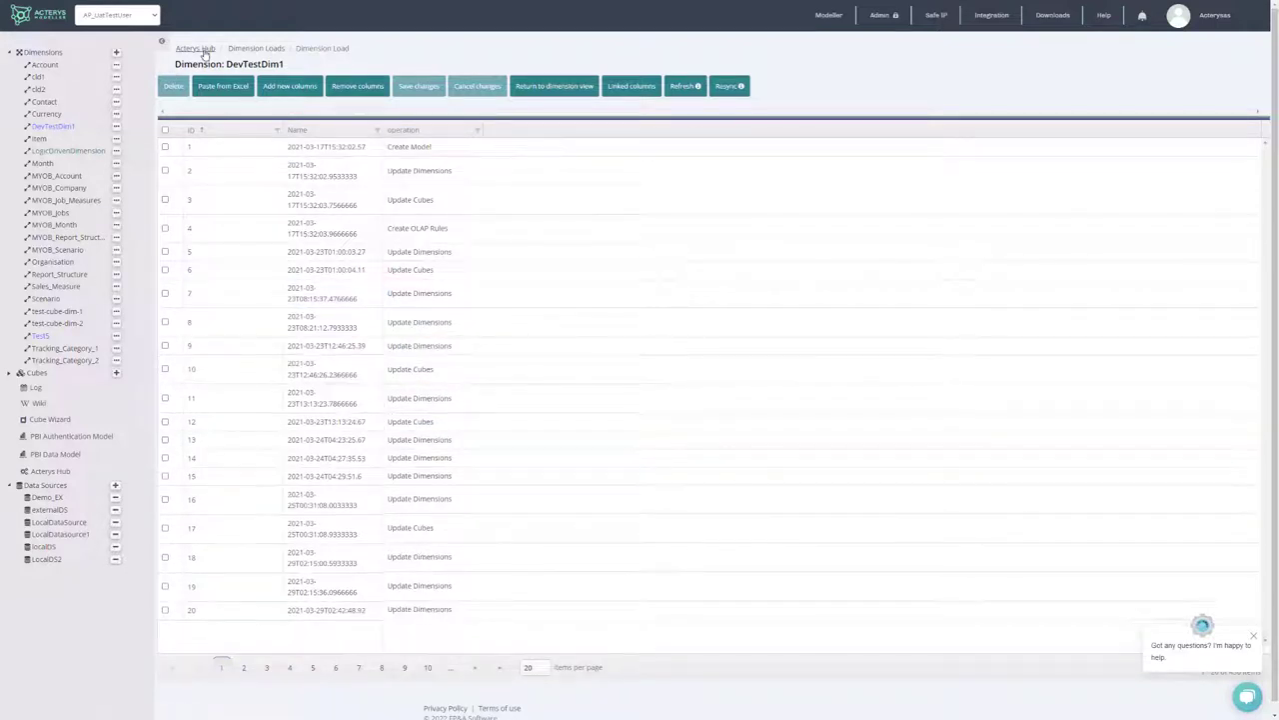
left_click(198, 49)
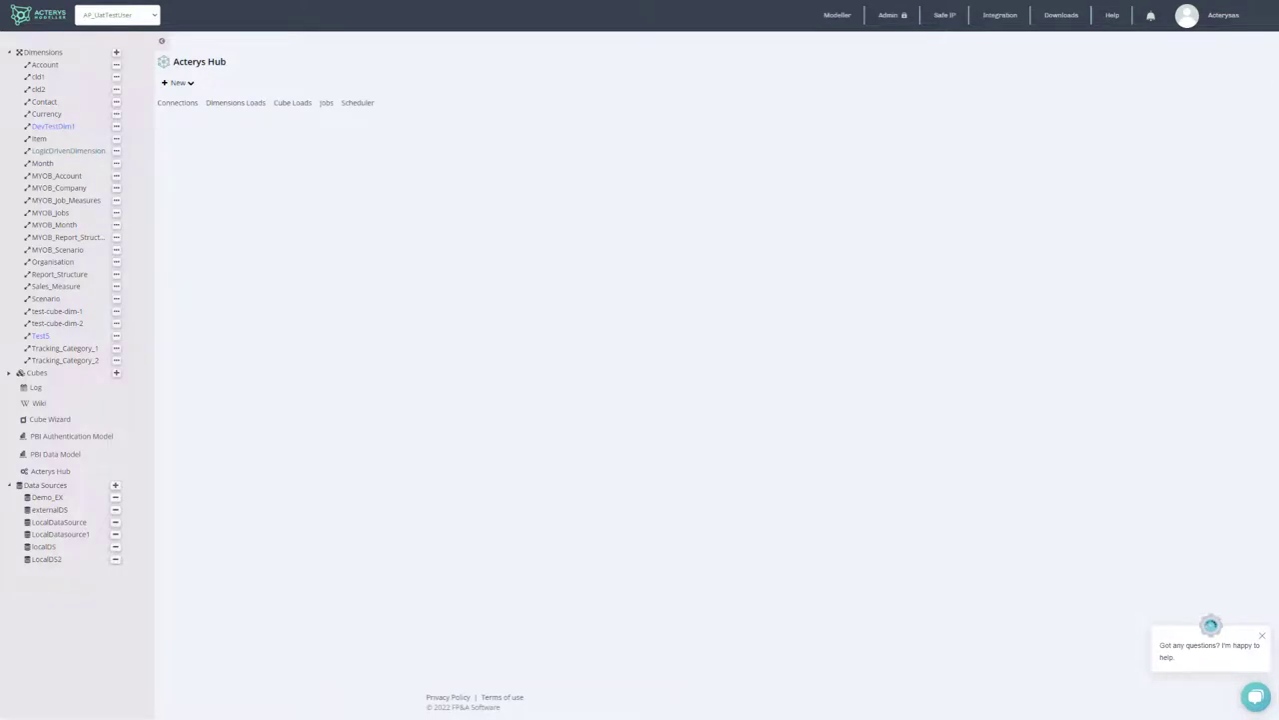
Step: Edit cube-load-1 from Cube Loads in the Cube Wizard and review its column Type settings
left_click(293, 102)
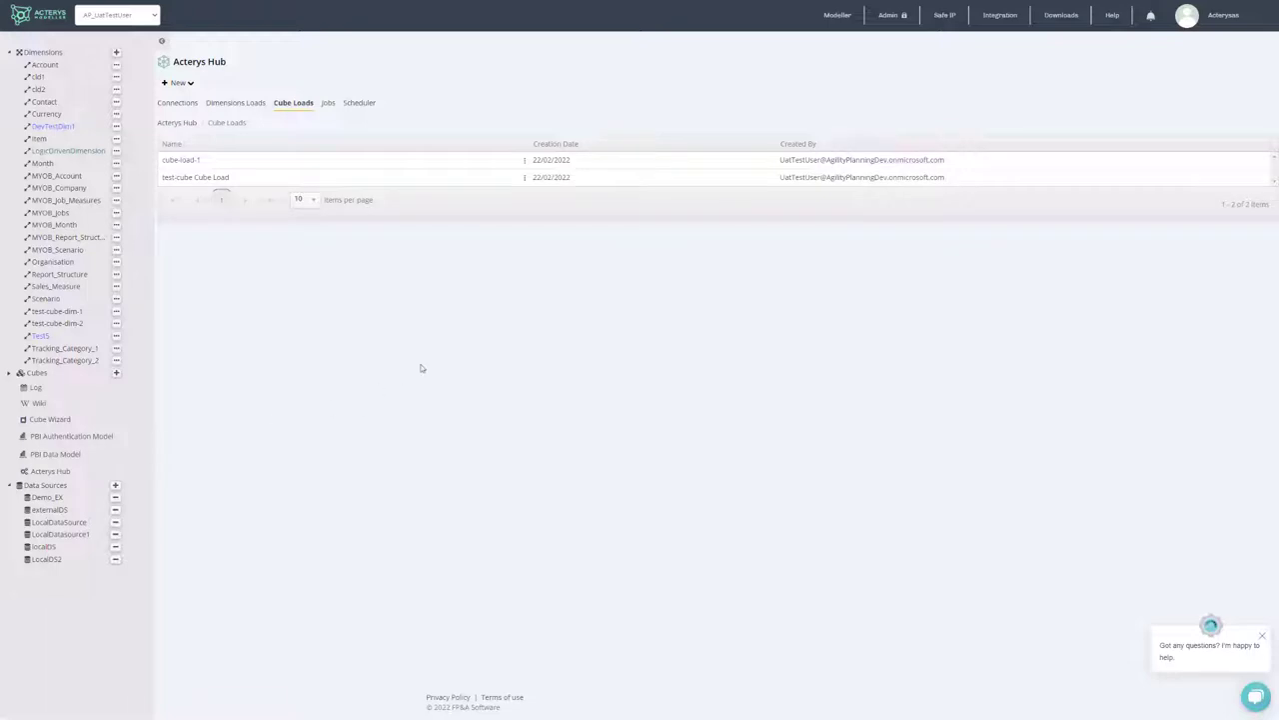
left_click(525, 176)
left_click(536, 218)
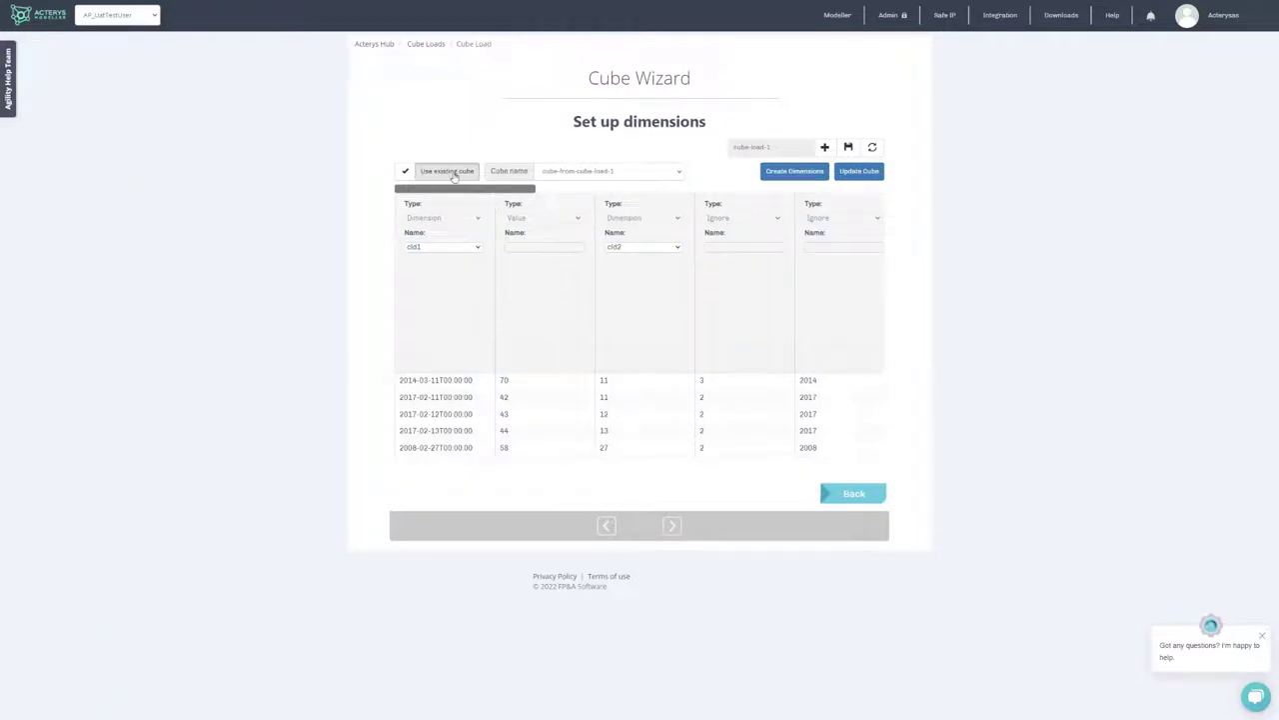
mouse_move(442, 195)
left_mouse_down()
mouse_move(617, 198)
mouse_move(430, 201)
left_mouse_up()
left_click(759, 226)
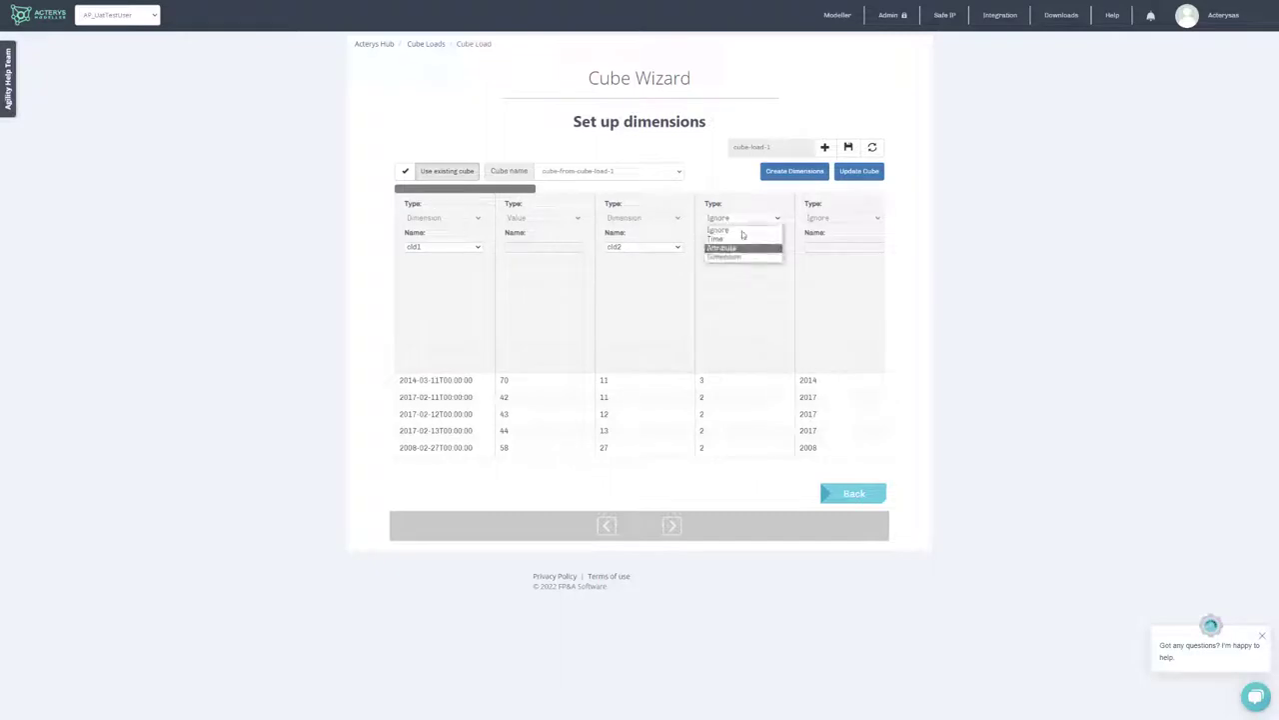
triple_click(724, 190)
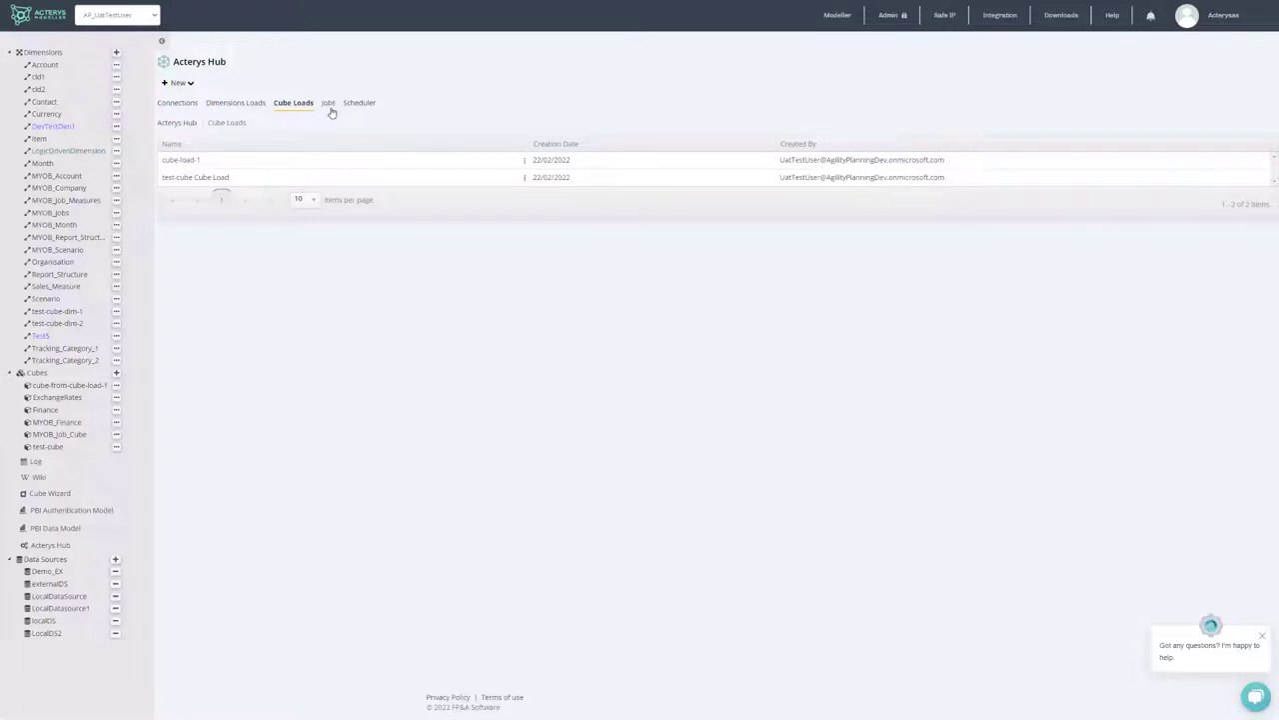
left_click(178, 83)
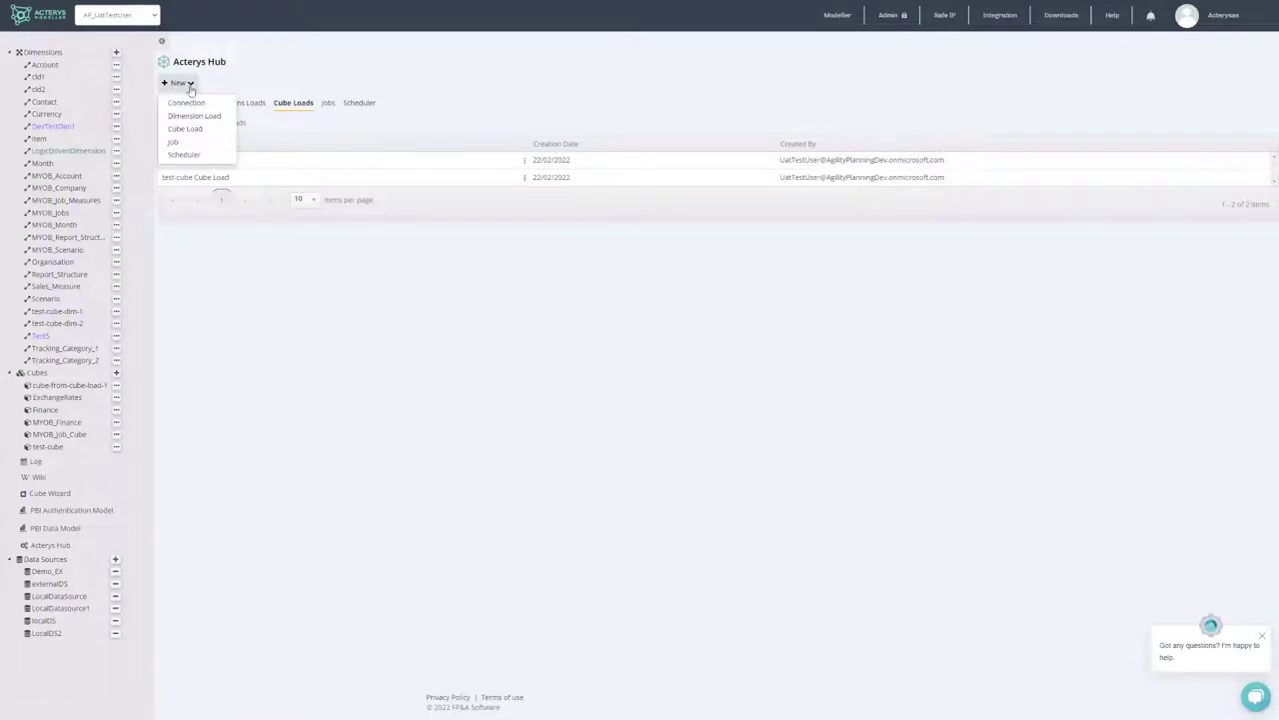
Step: Try the New Scheduler's Name, Job and Schedule Time fields, then go to PBI Data Model publishing
left_click(195, 155)
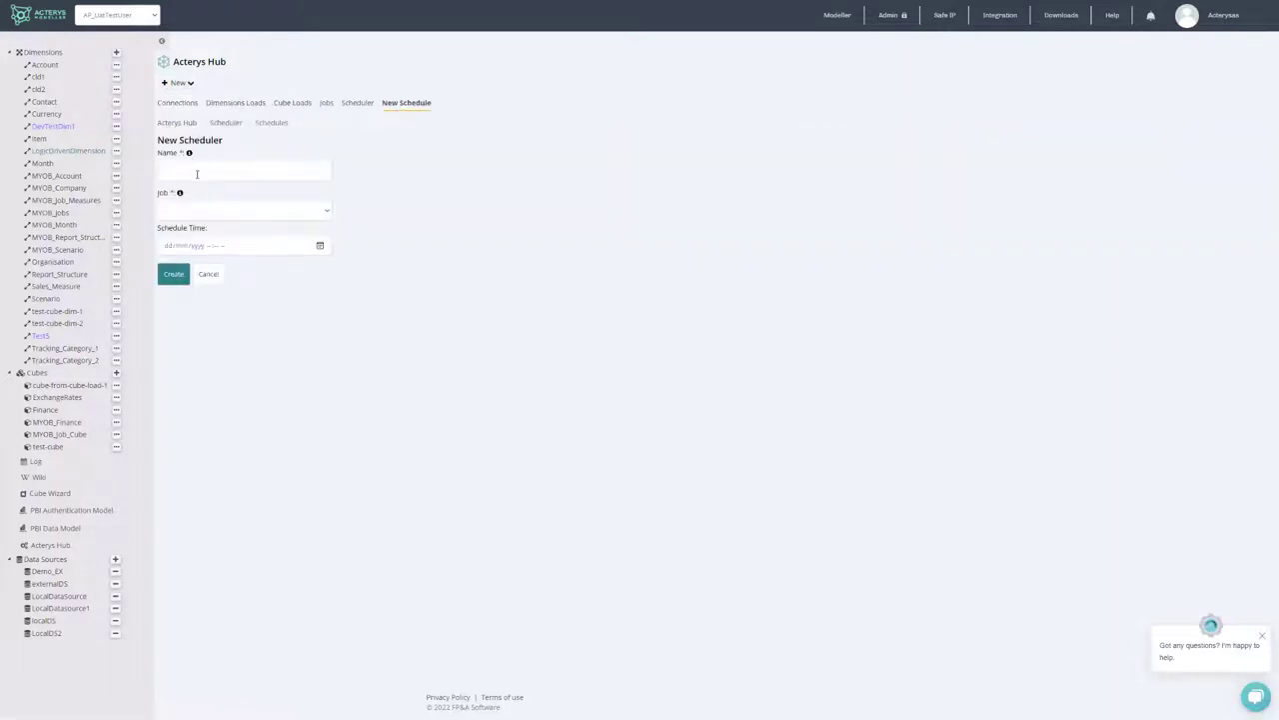
left_click(197, 174)
left_click(408, 174)
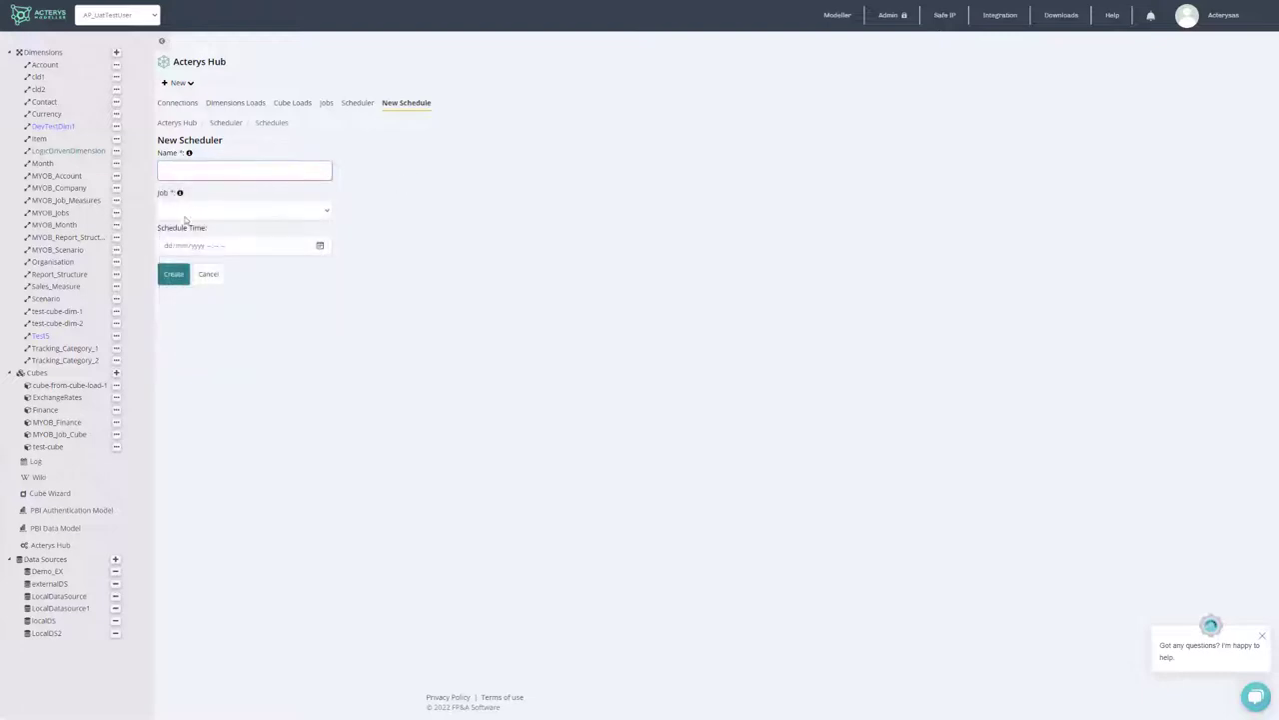
left_click(316, 214)
left_click(386, 214)
left_click(319, 246)
left_click(508, 256)
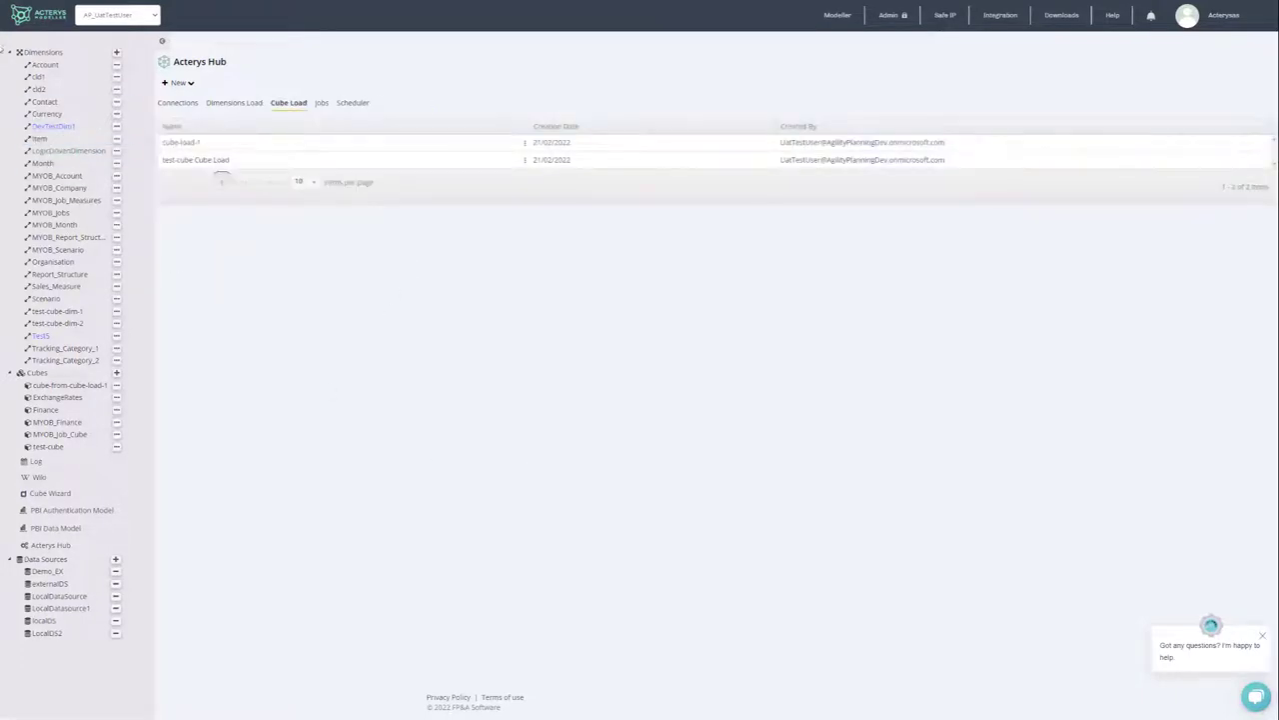
left_click(9, 53)
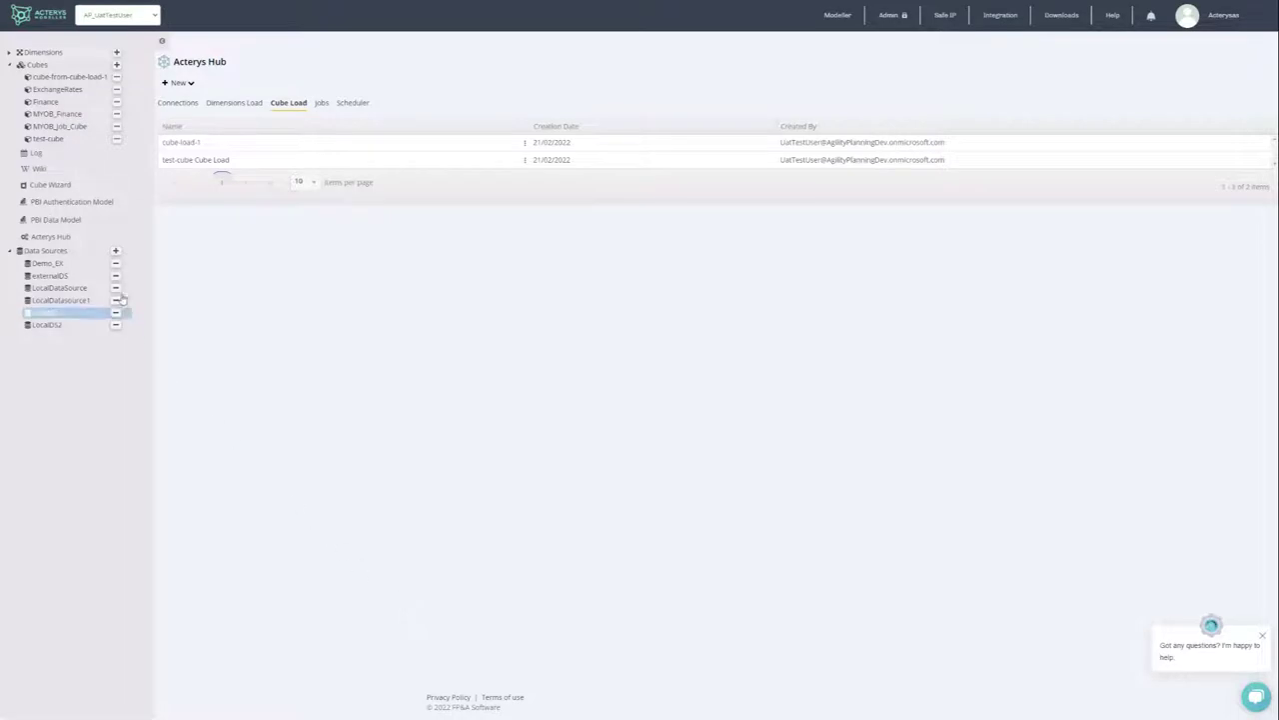
left_click(57, 222)
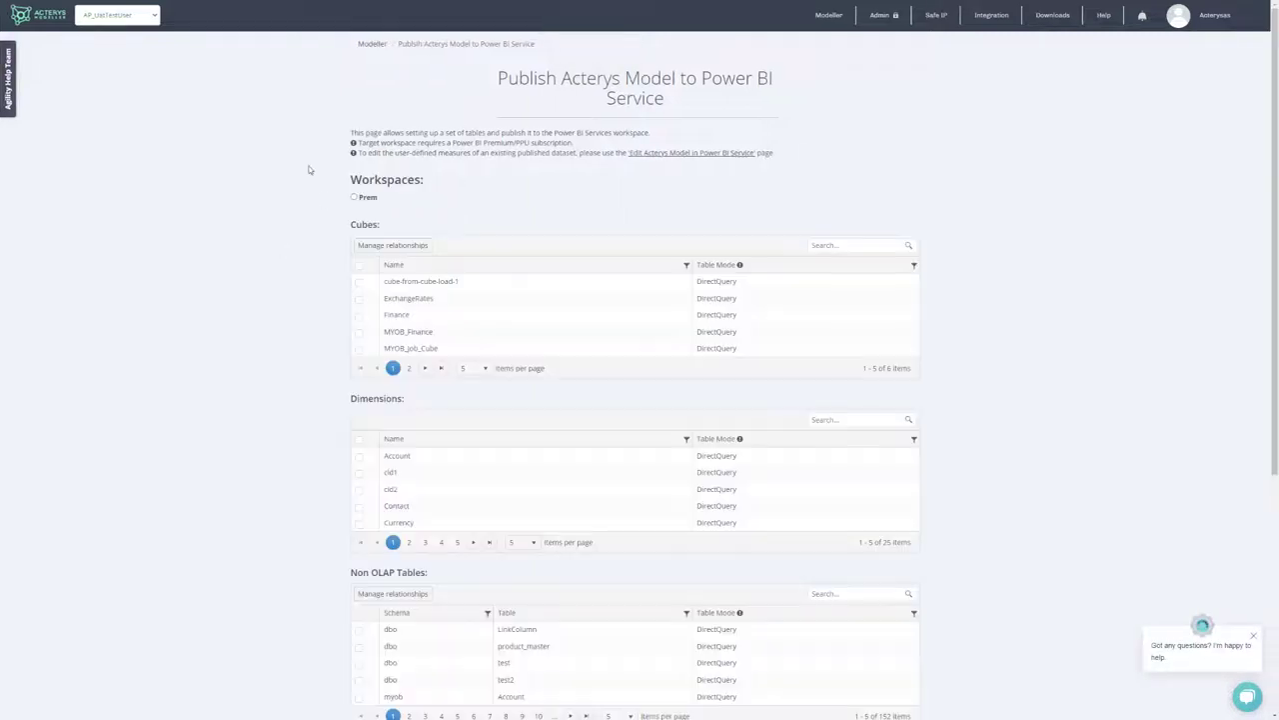
Step: Target the Prem workspace and tick the Finance cube, bringing in the Account dimension
left_click(354, 198)
left_click(359, 317)
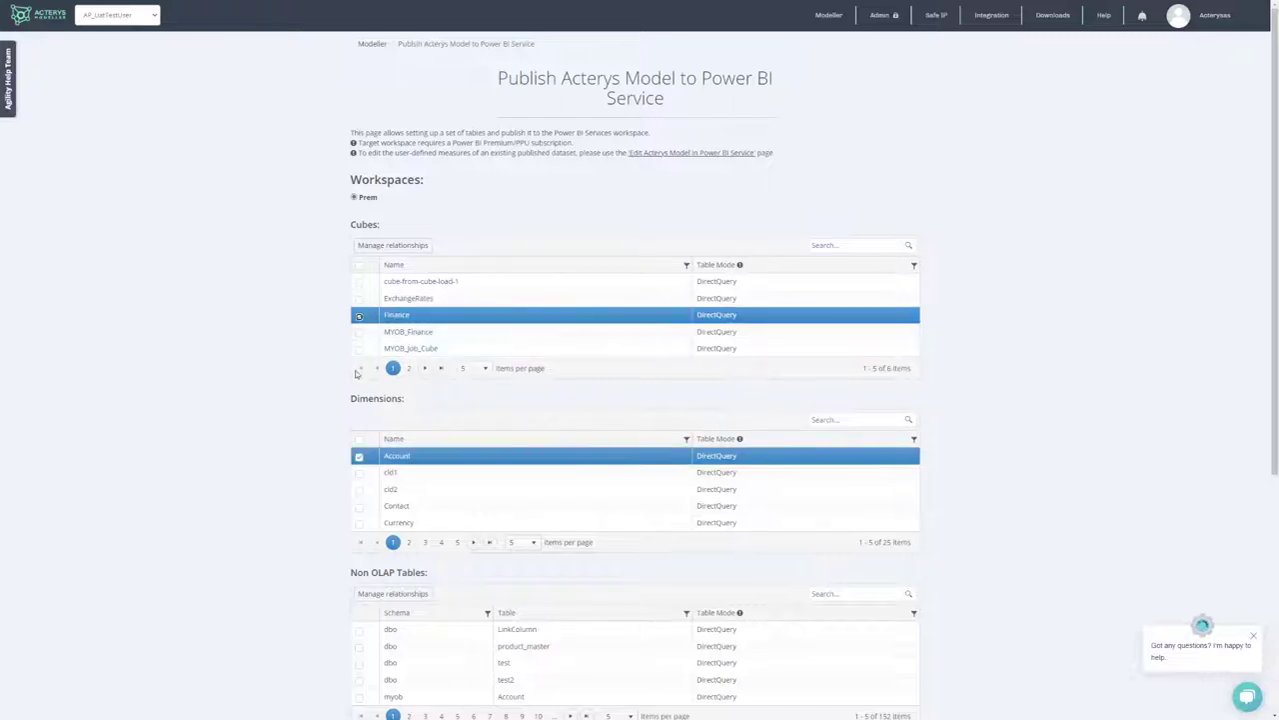
scroll(463, 463, "down", 1)
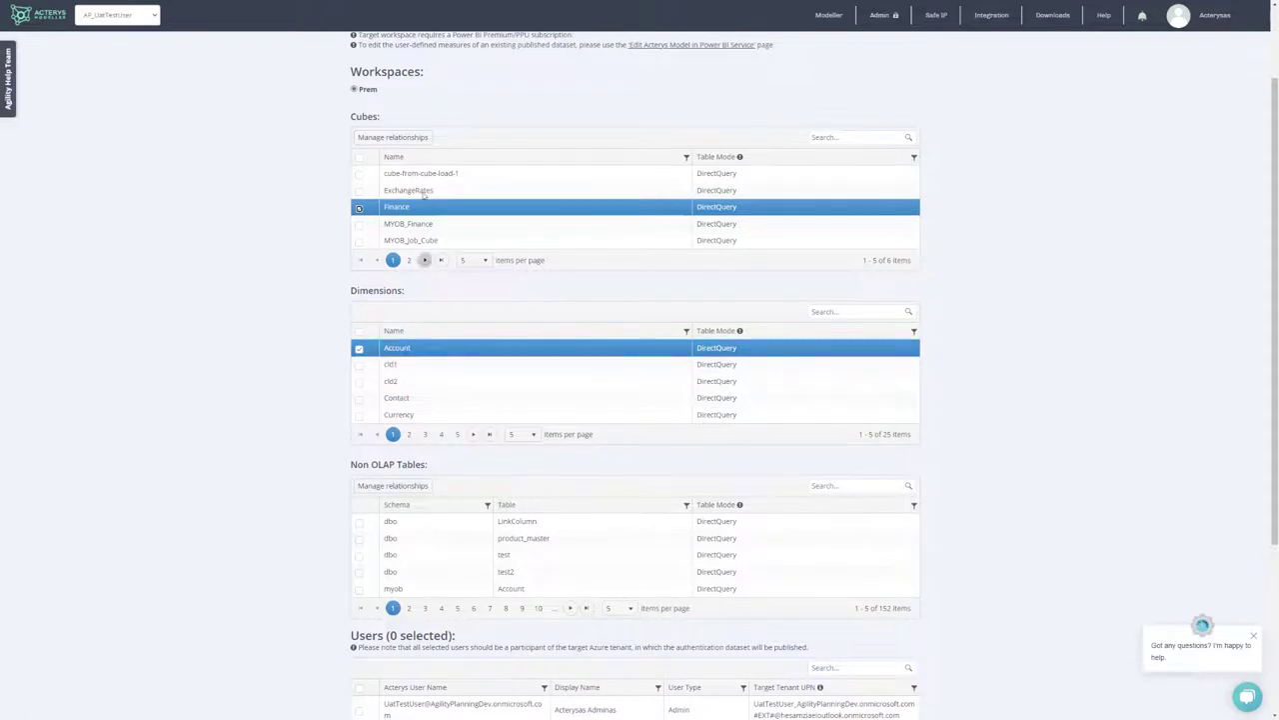
scroll(416, 435, "down", 1)
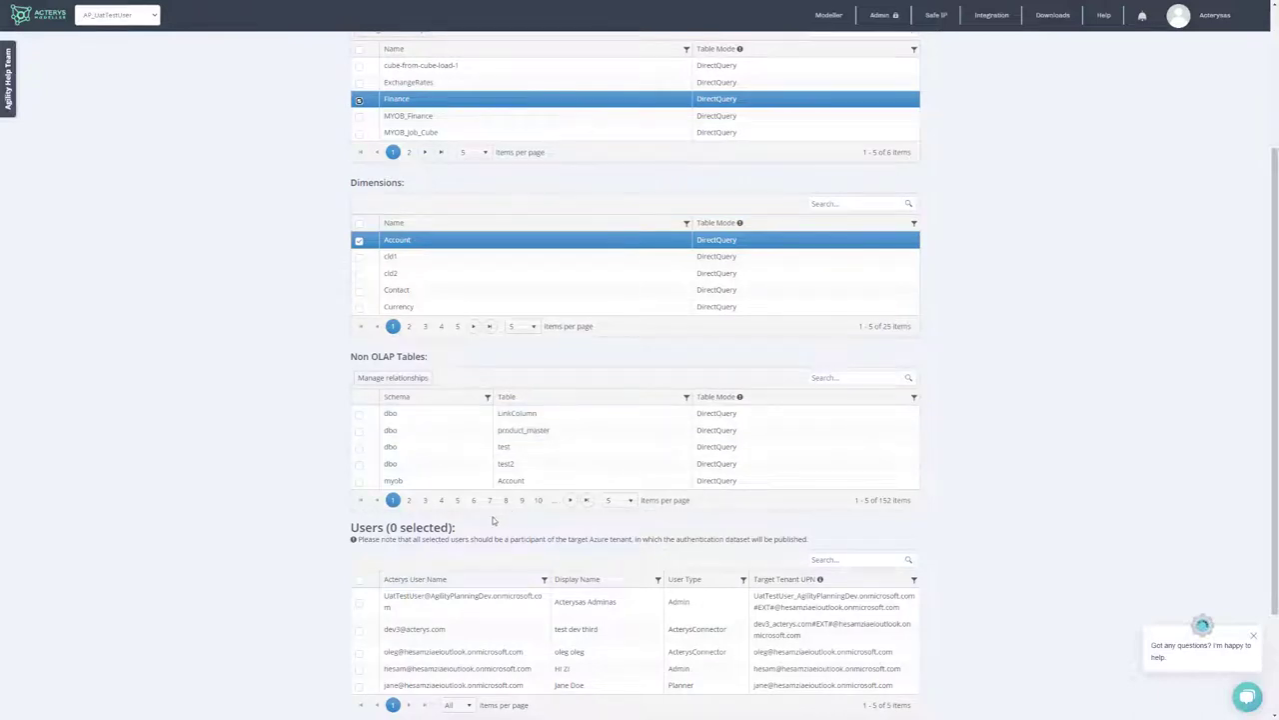
scroll(498, 519, "up", 2)
left_click(397, 249)
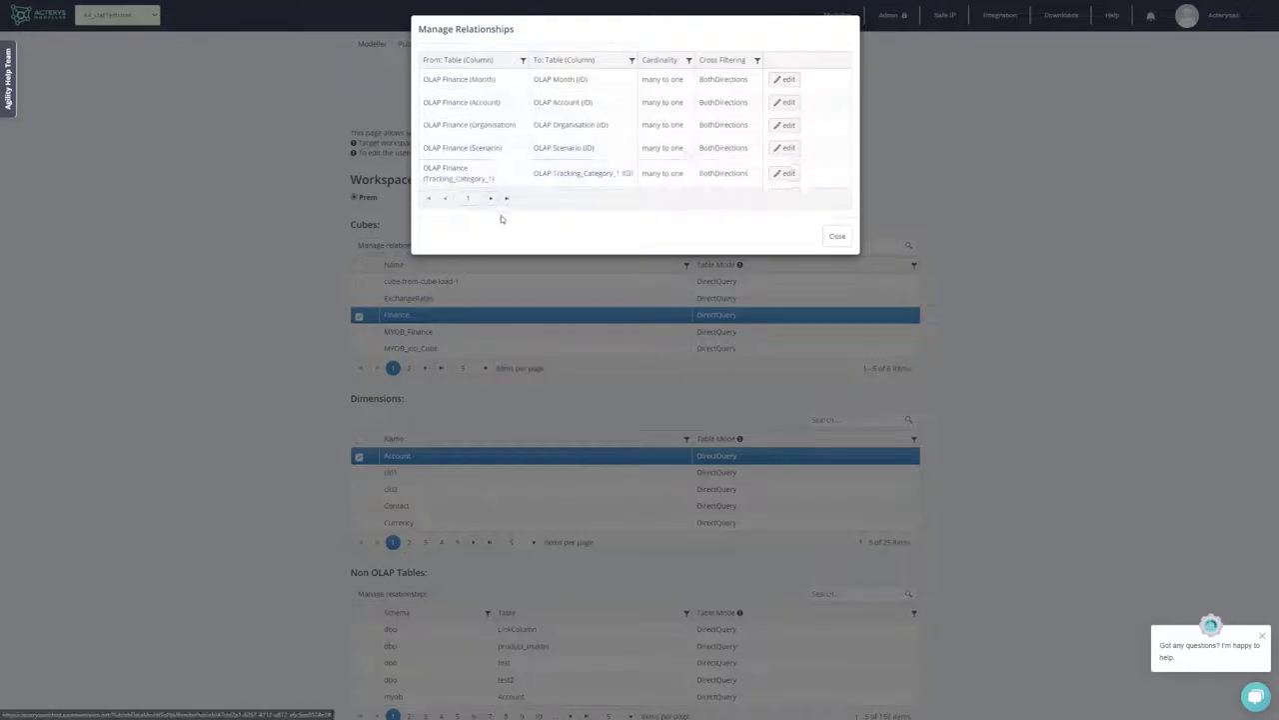
left_click(788, 82)
left_click(598, 233)
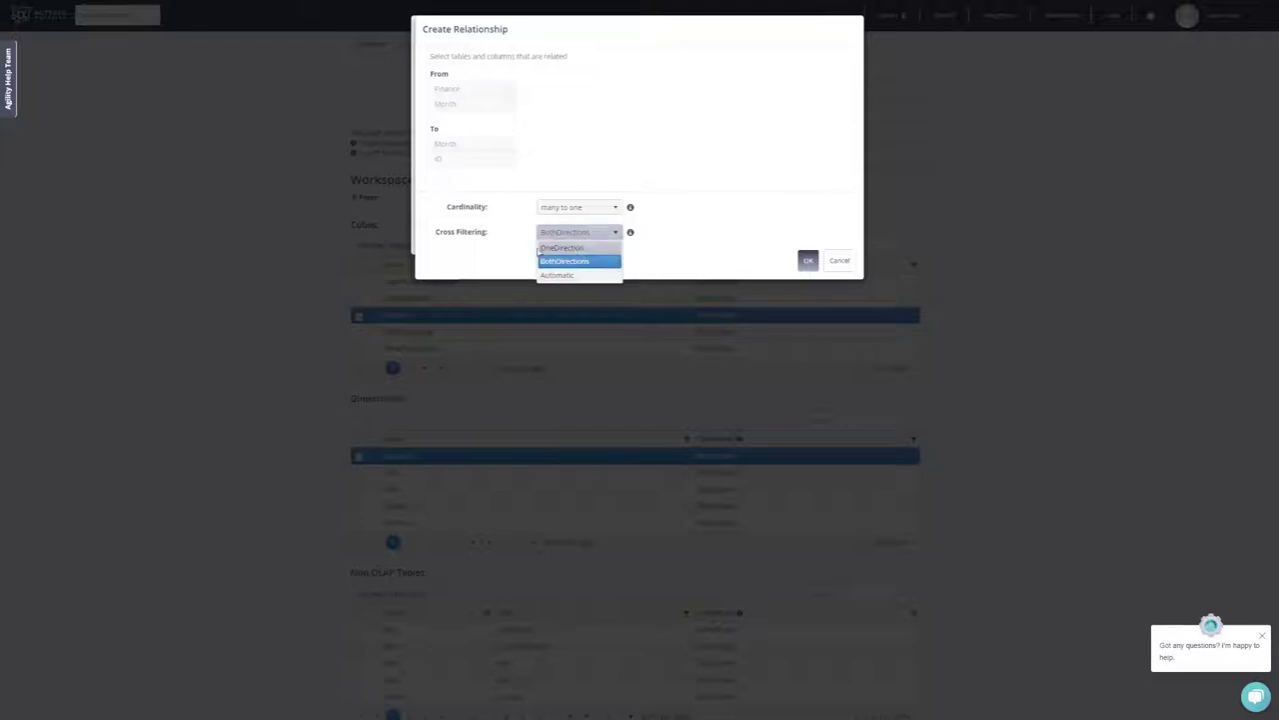
left_click(848, 286)
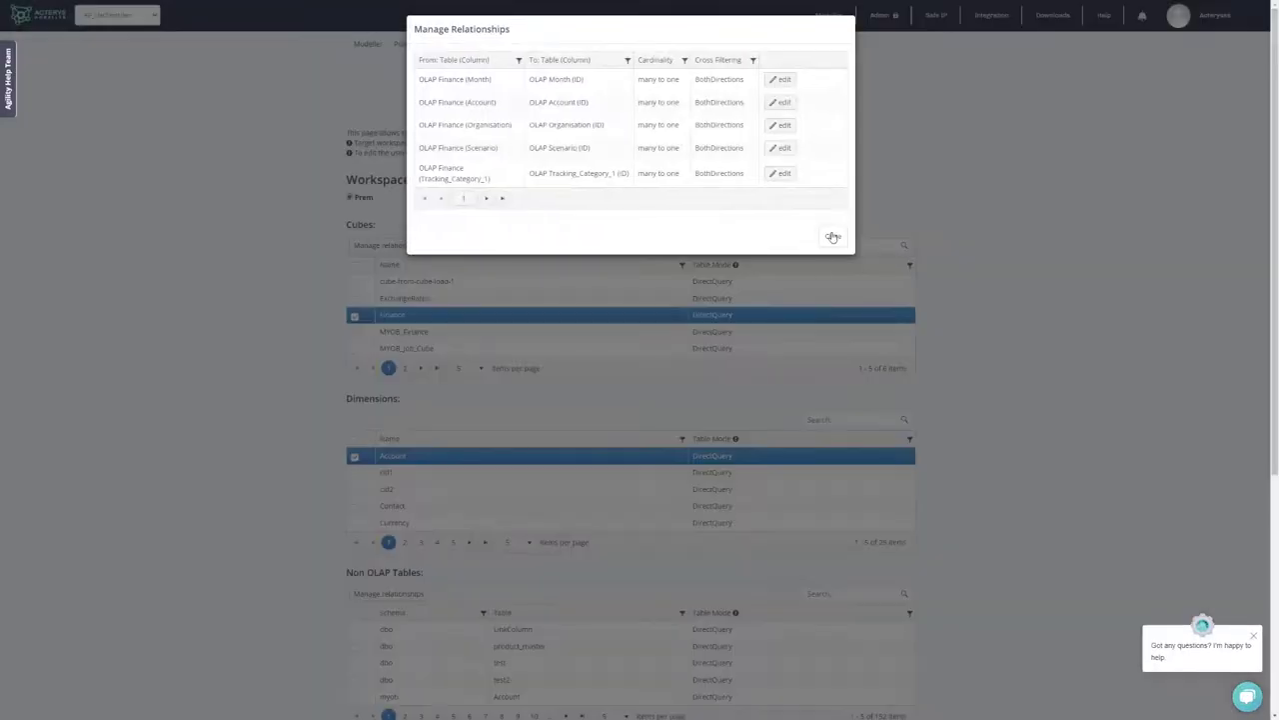
left_click(833, 237)
scroll(290, 295, "down", 5)
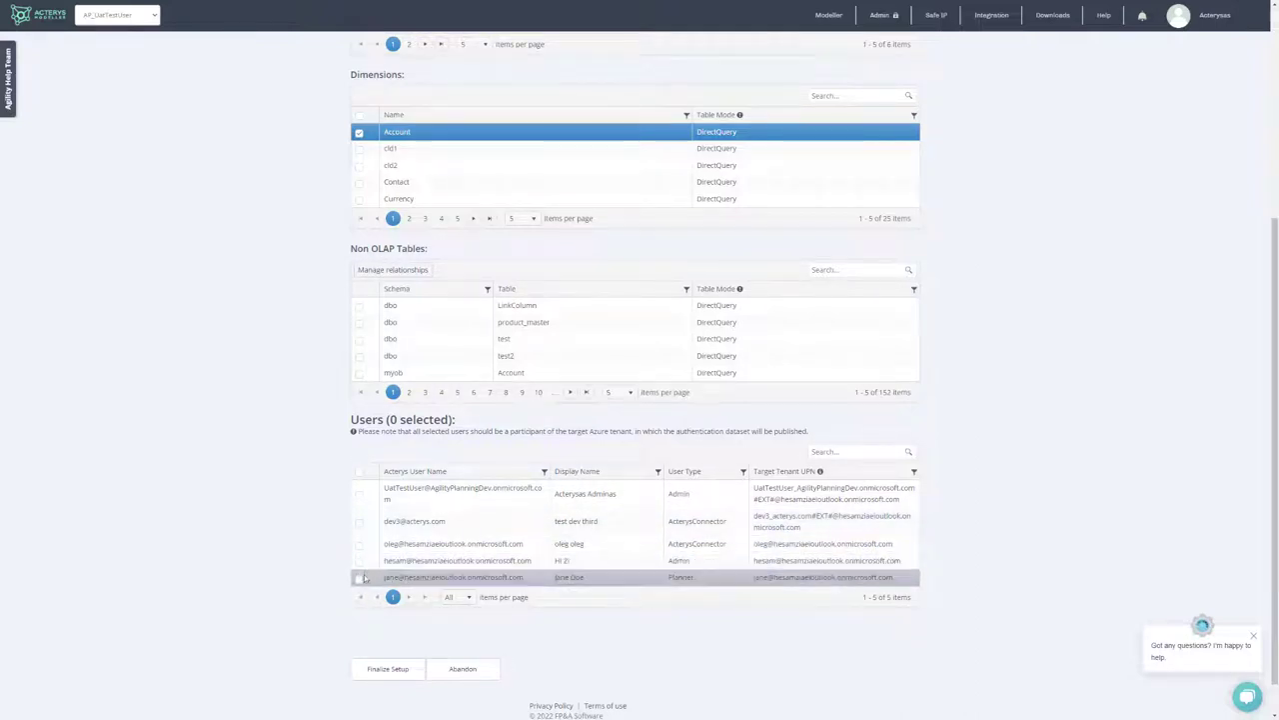
Step: Include the Planner user, finalize setup and upload the Finance model to Power BI Service
left_click(360, 579)
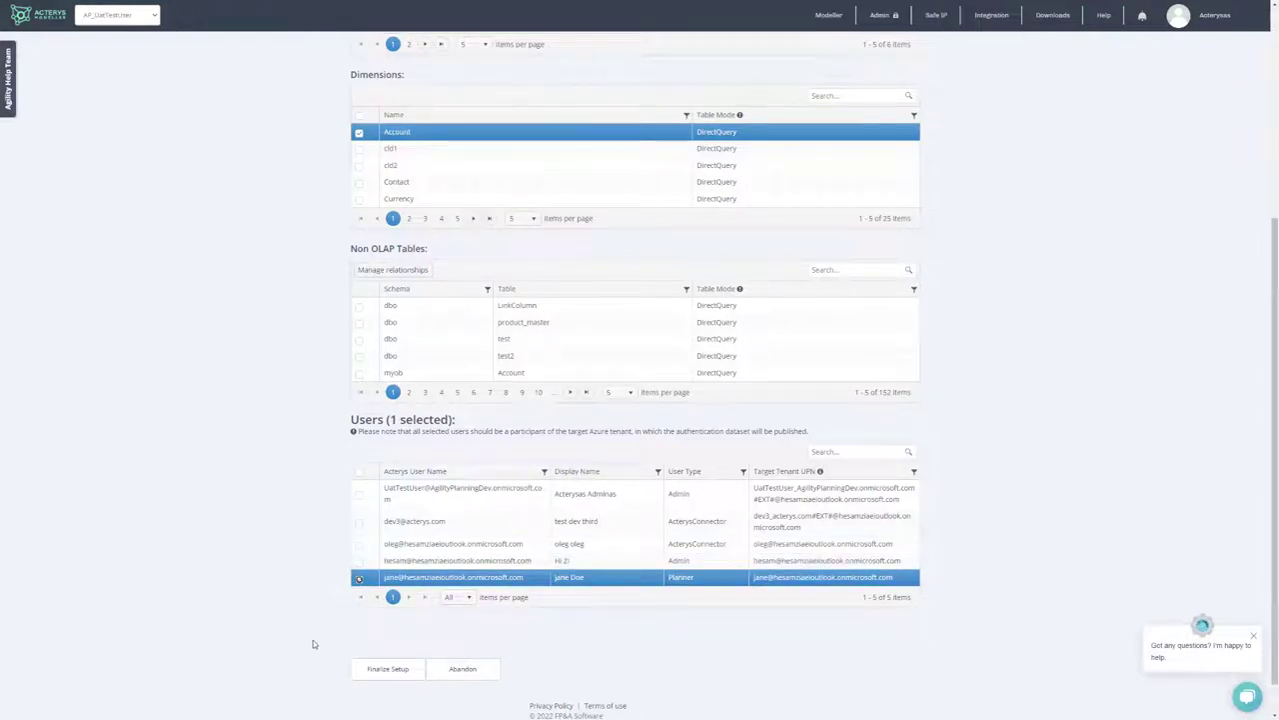
left_click(386, 671)
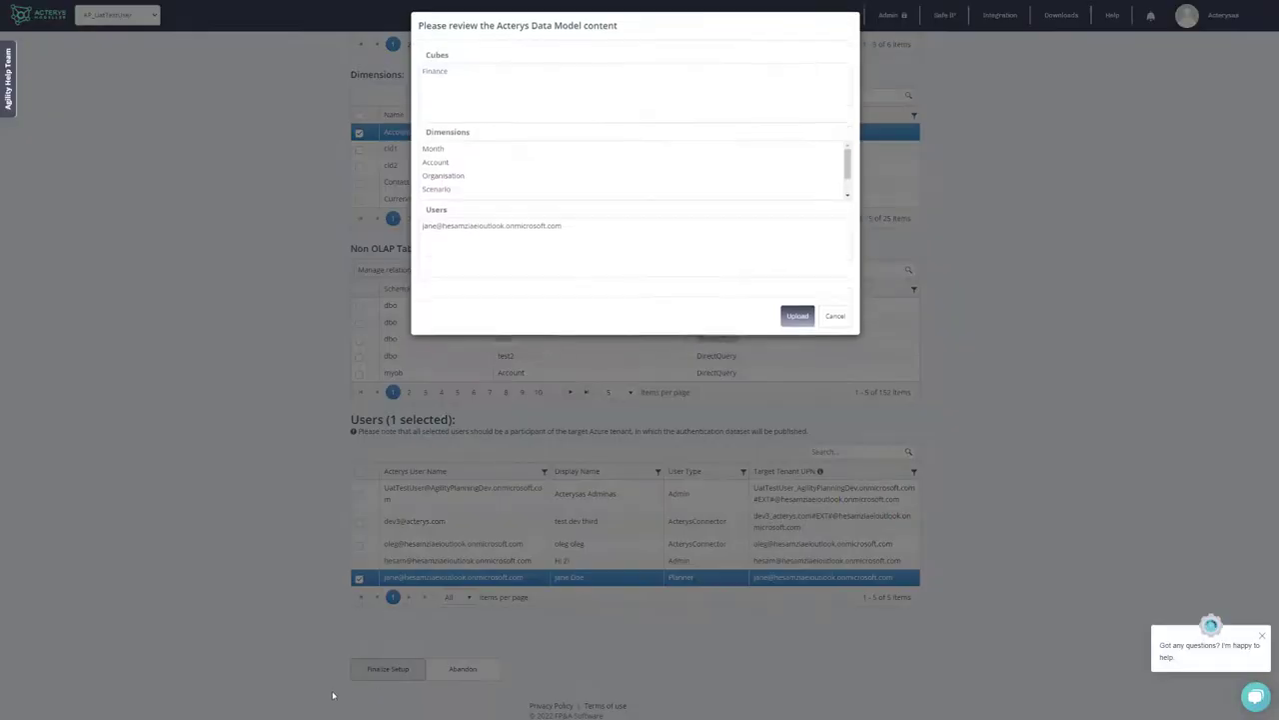
left_click(798, 319)
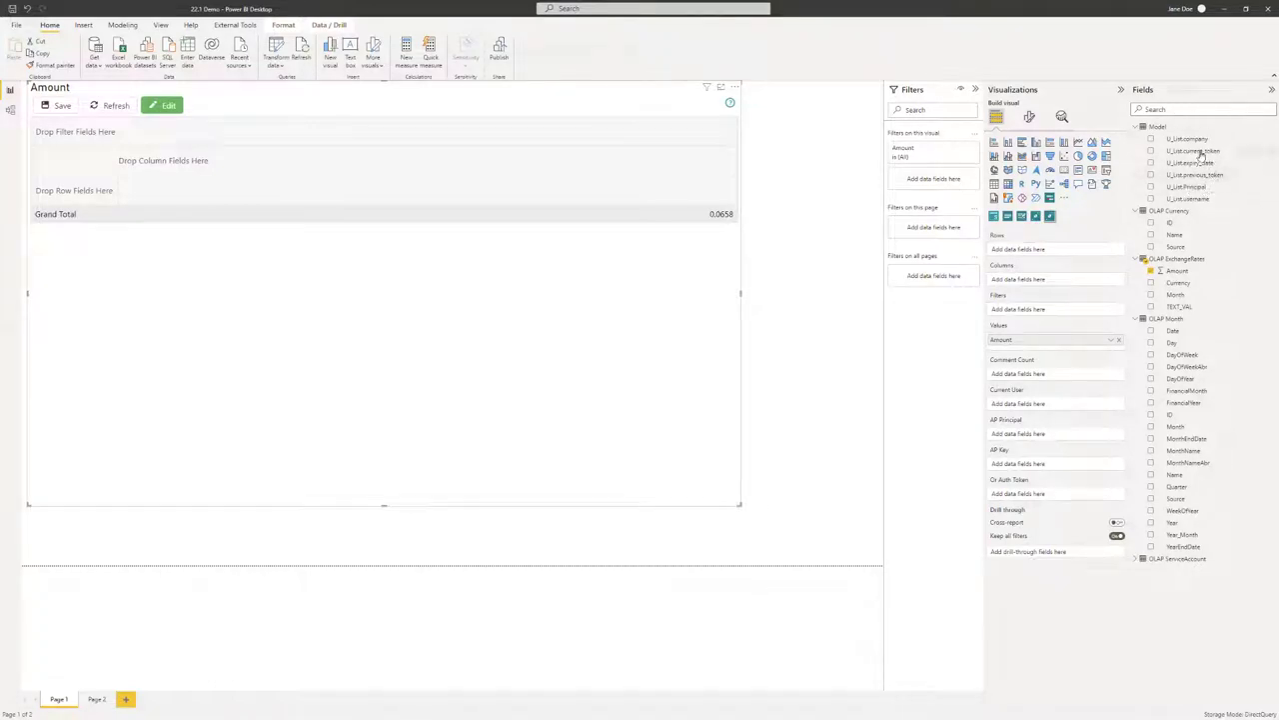
Step: Put U_List.current_token in Or Auth Token, OLAP Month Name in Columns, OLAP Currency Name in Rows
left_click_drag(1194, 151, 1069, 496)
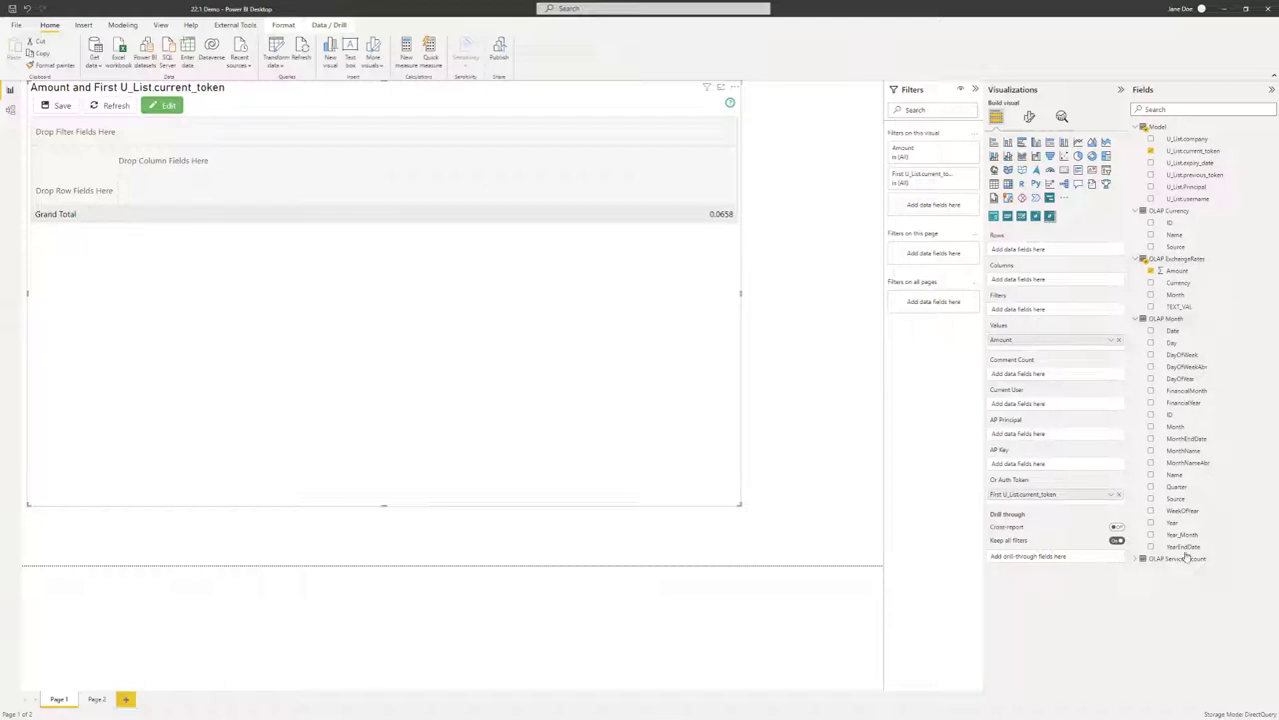
left_click_drag(1181, 480, 1050, 286)
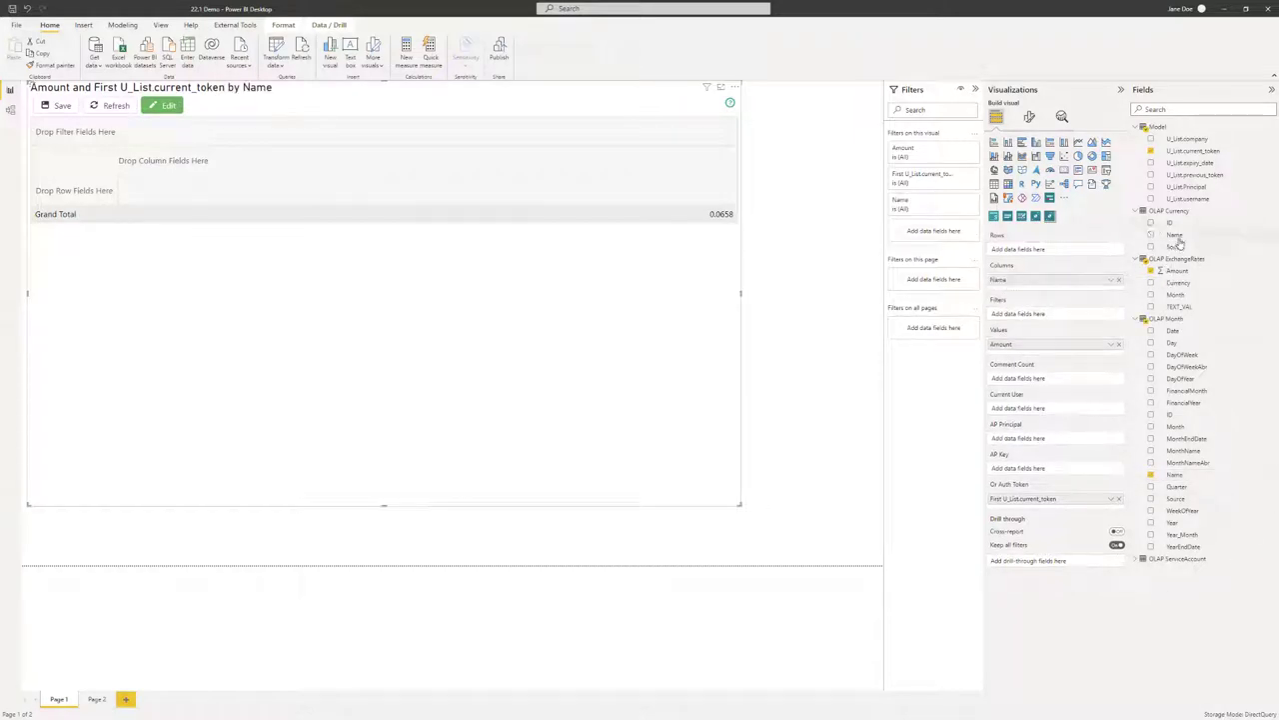
left_click_drag(1180, 238, 1045, 250)
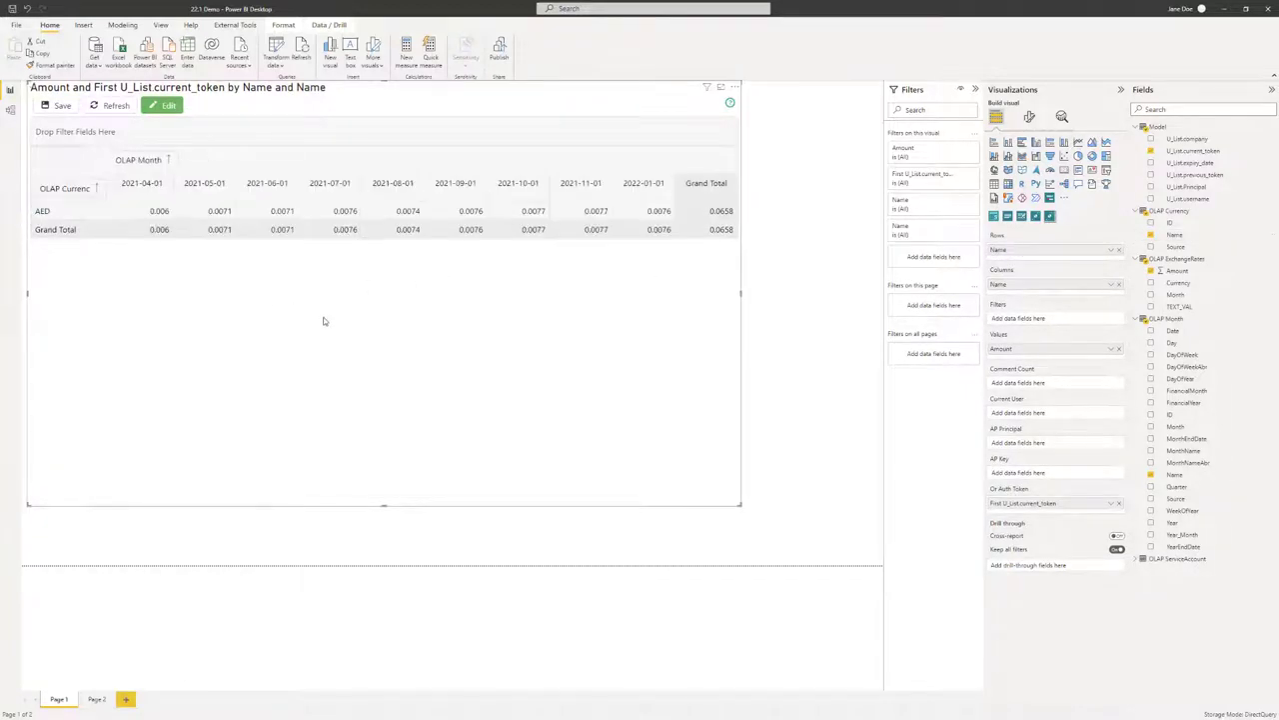
Step: Change the AED 2021-06-01 value from 0.0071 to 0.0077, then show the External Tools ribbon
left_click(280, 211)
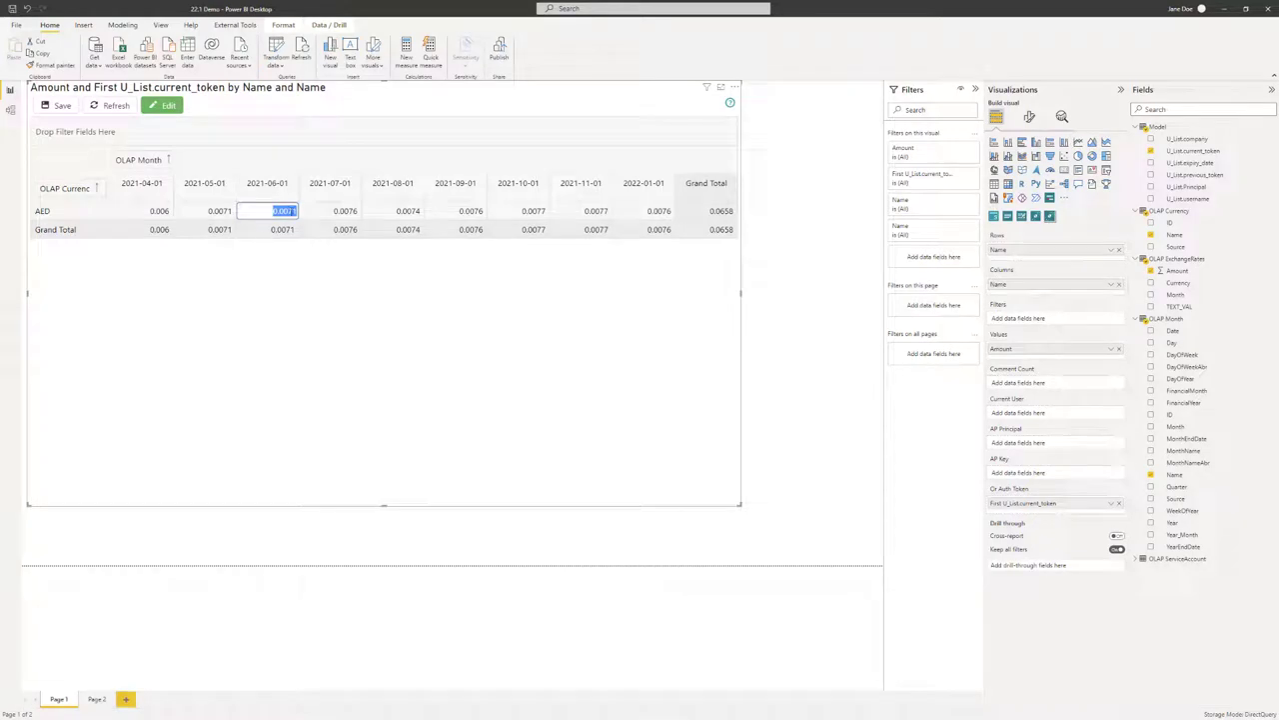
key("End")
type("7")
key("Return")
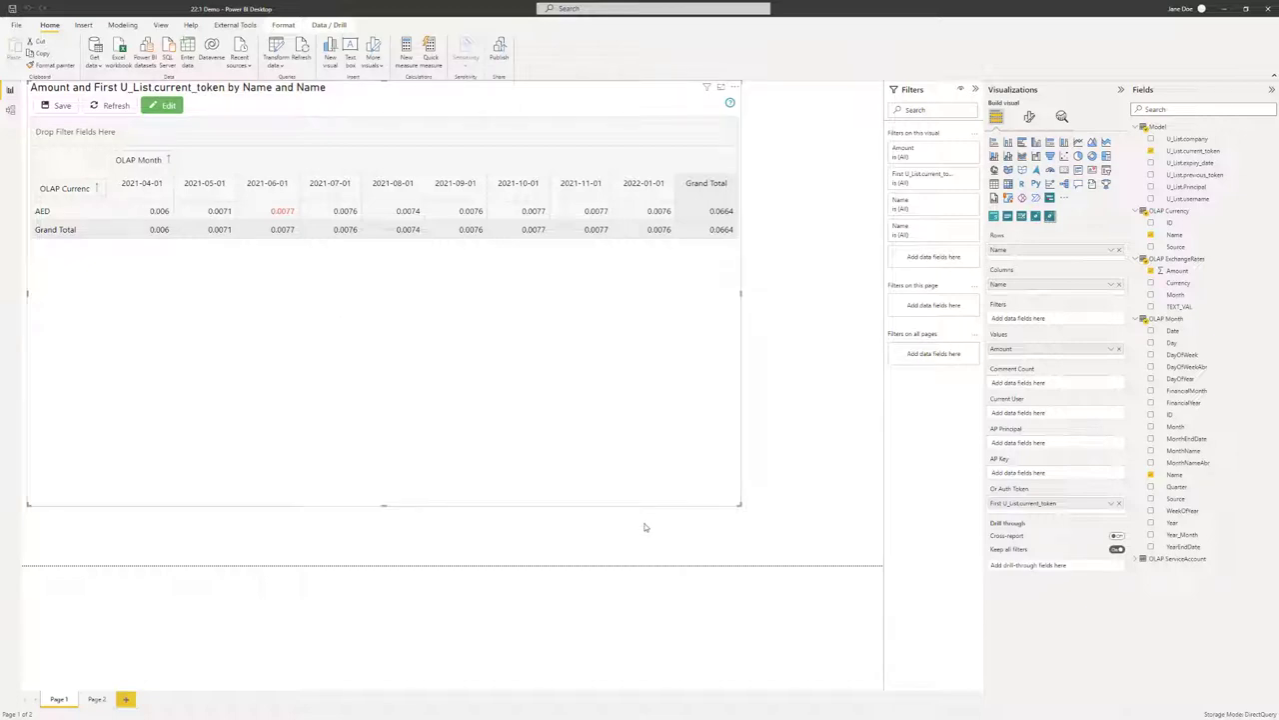
left_click(235, 24)
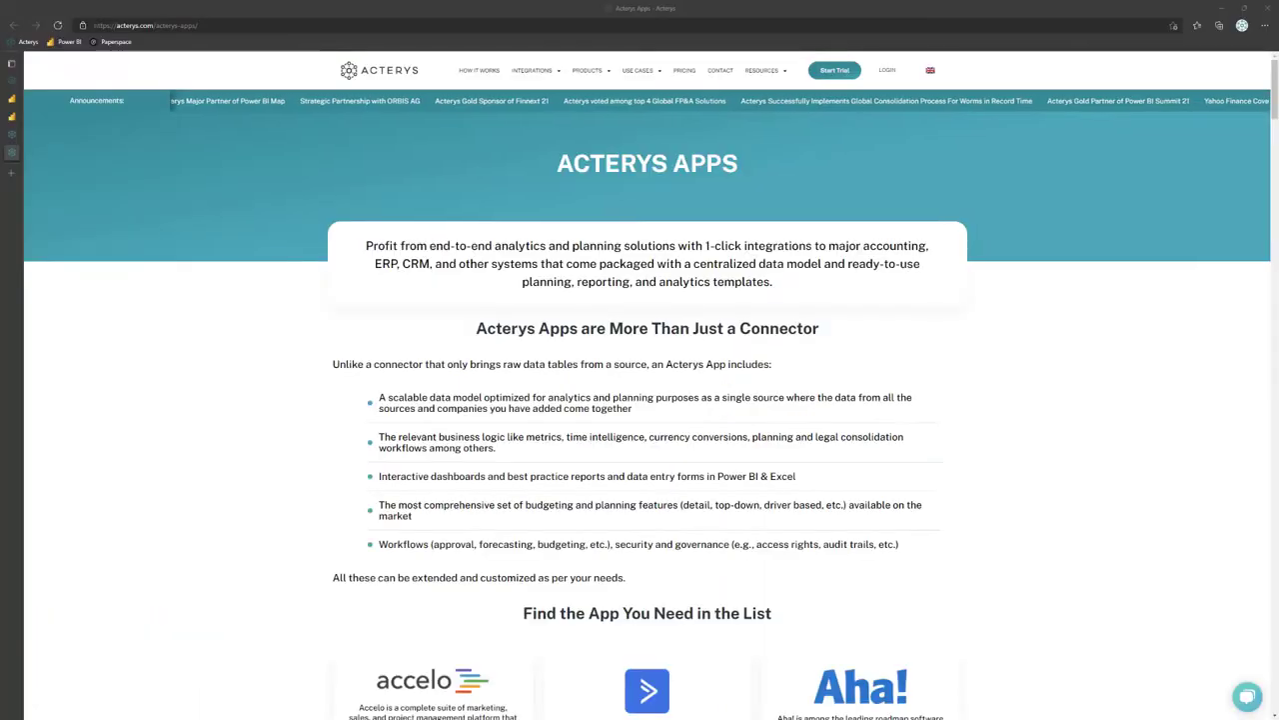
Step: Scroll up and down the Acterys Apps page to browse the connector apps catalogue
scroll(354, 318, "down", 3)
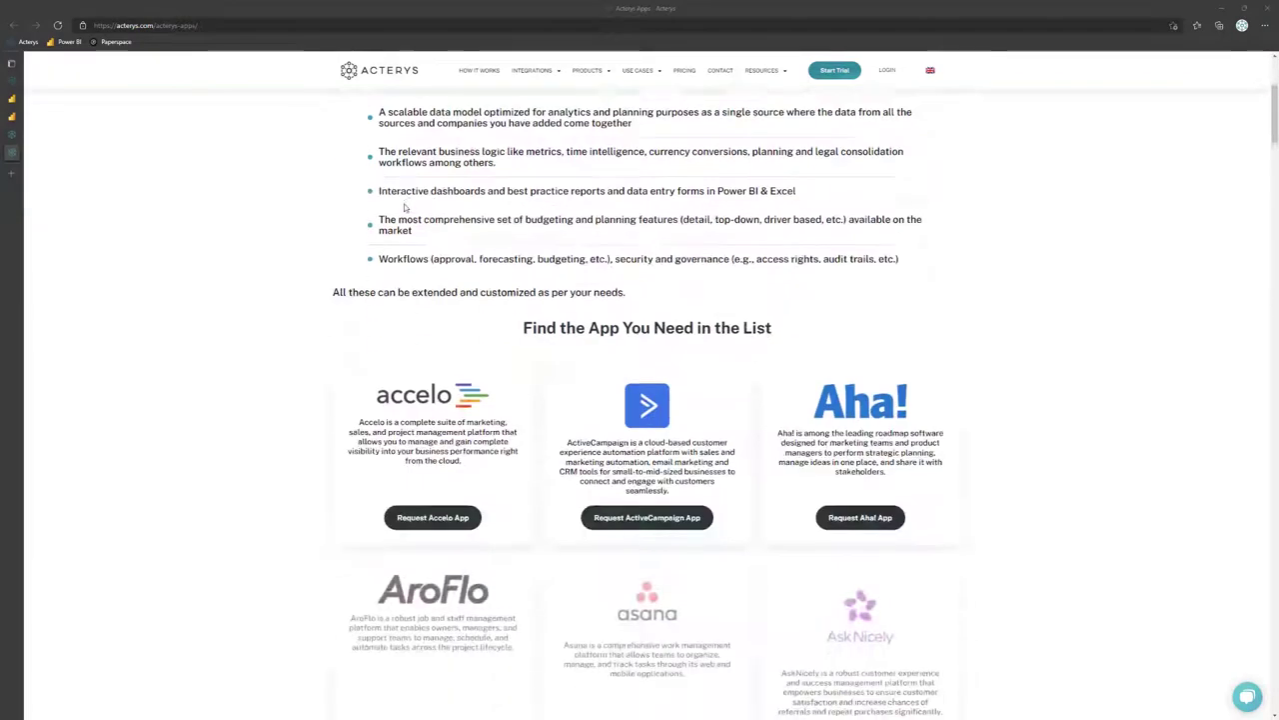
scroll(420, 204, "up", 2)
scroll(332, 276, "down", 3)
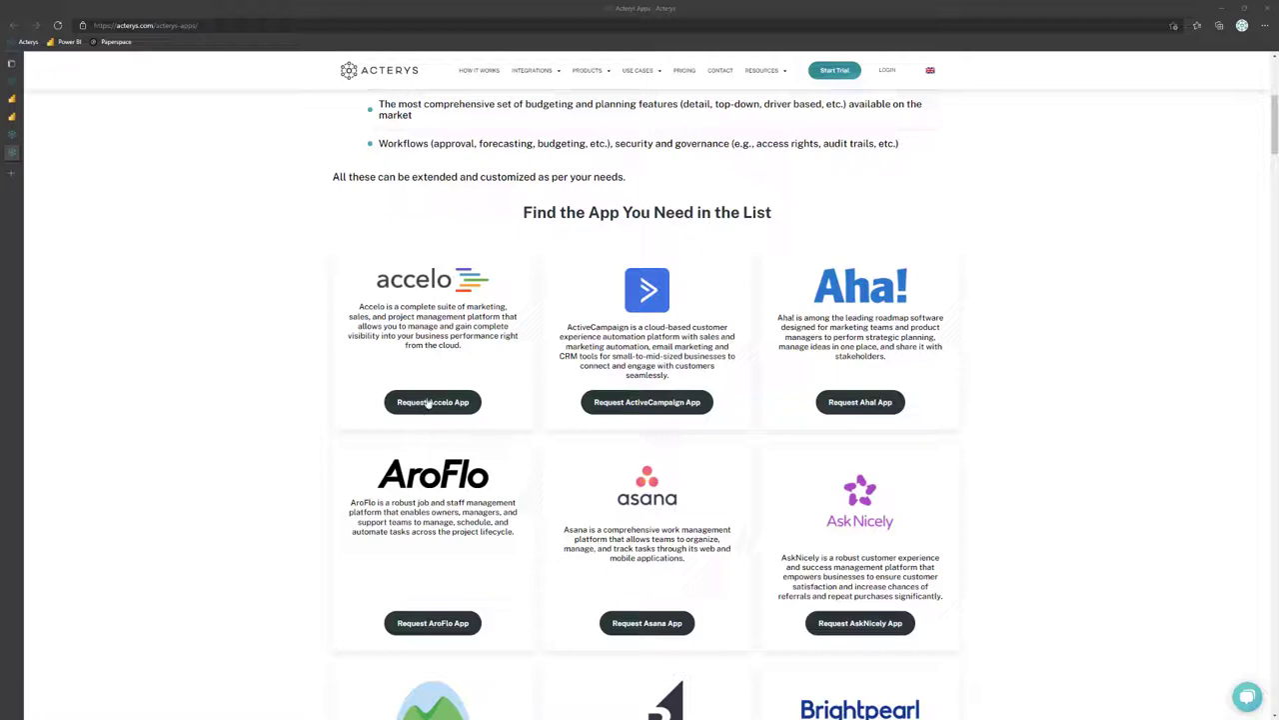
scroll(416, 423, "down", 7)
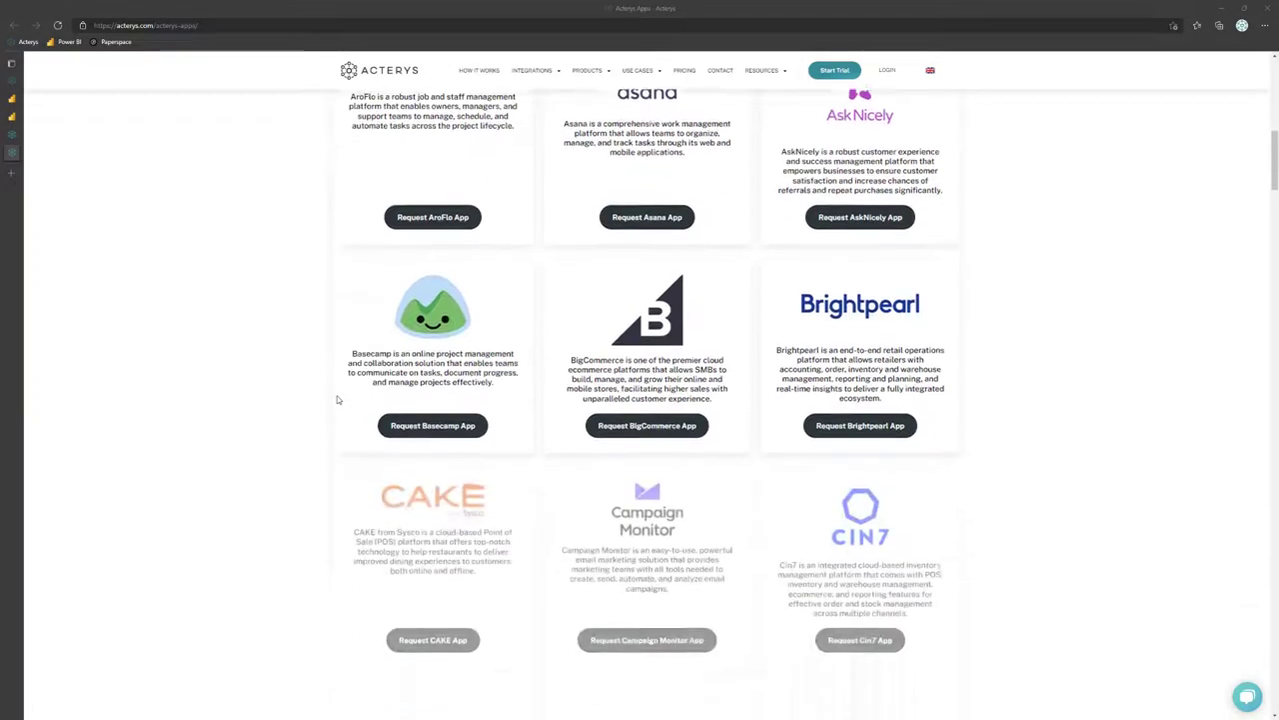
scroll(337, 400, "down", 3)
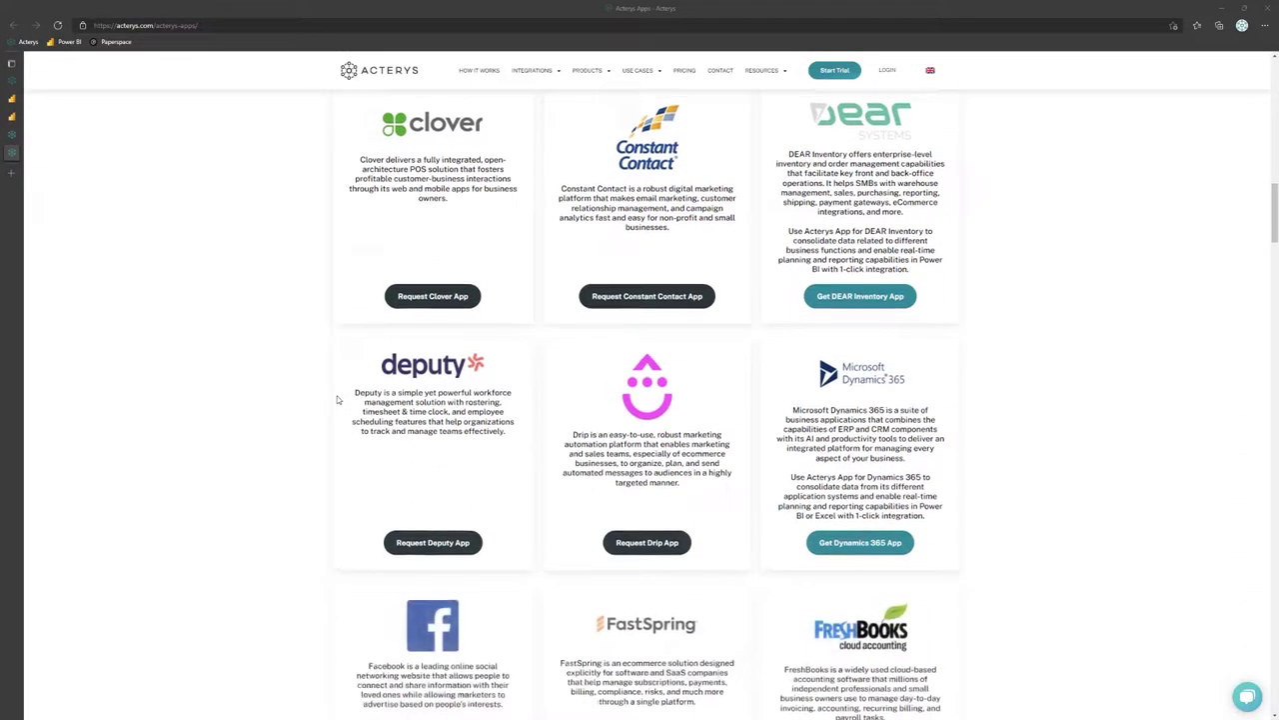
scroll(784, 450, "up", 2)
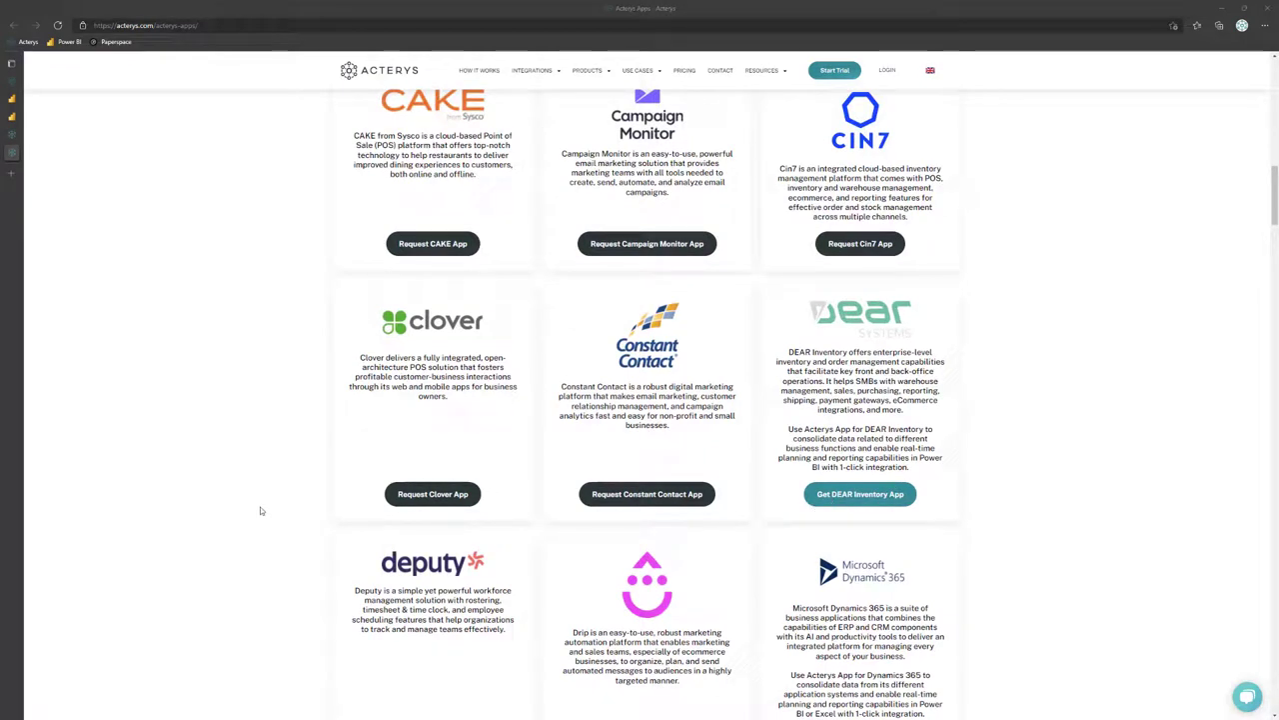
scroll(322, 452, "down", 2)
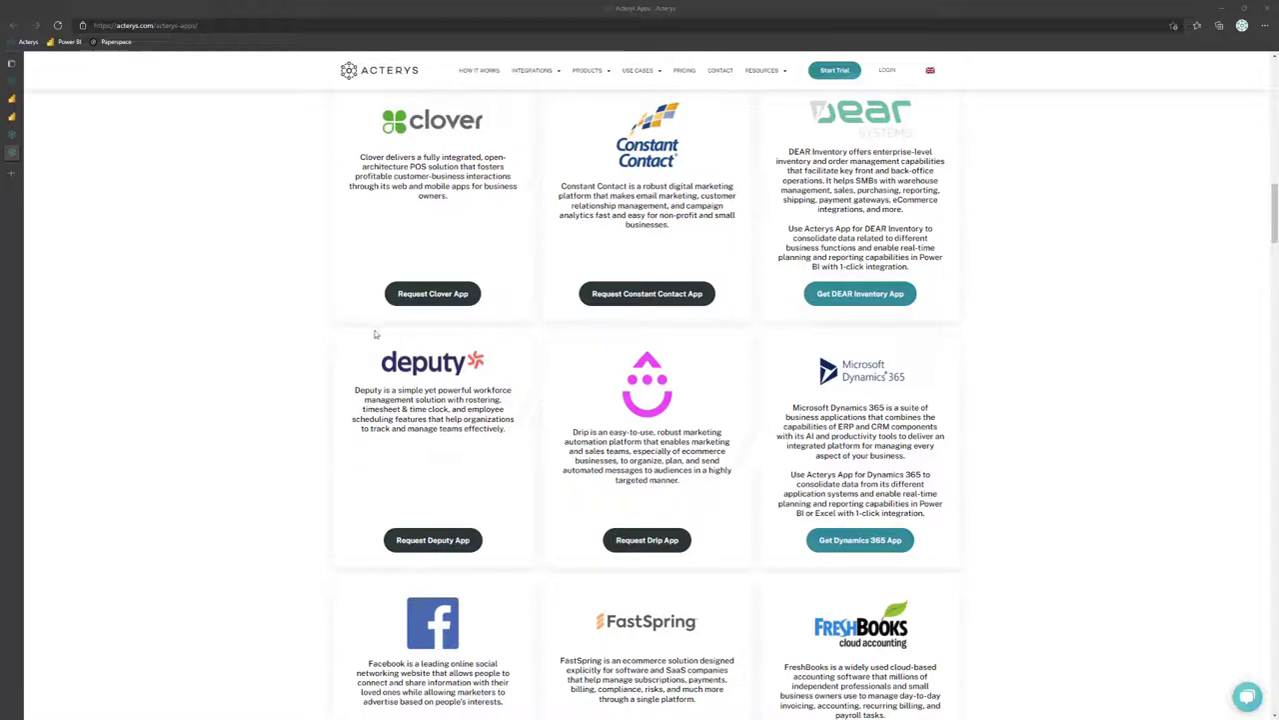
scroll(376, 334, "up", 10)
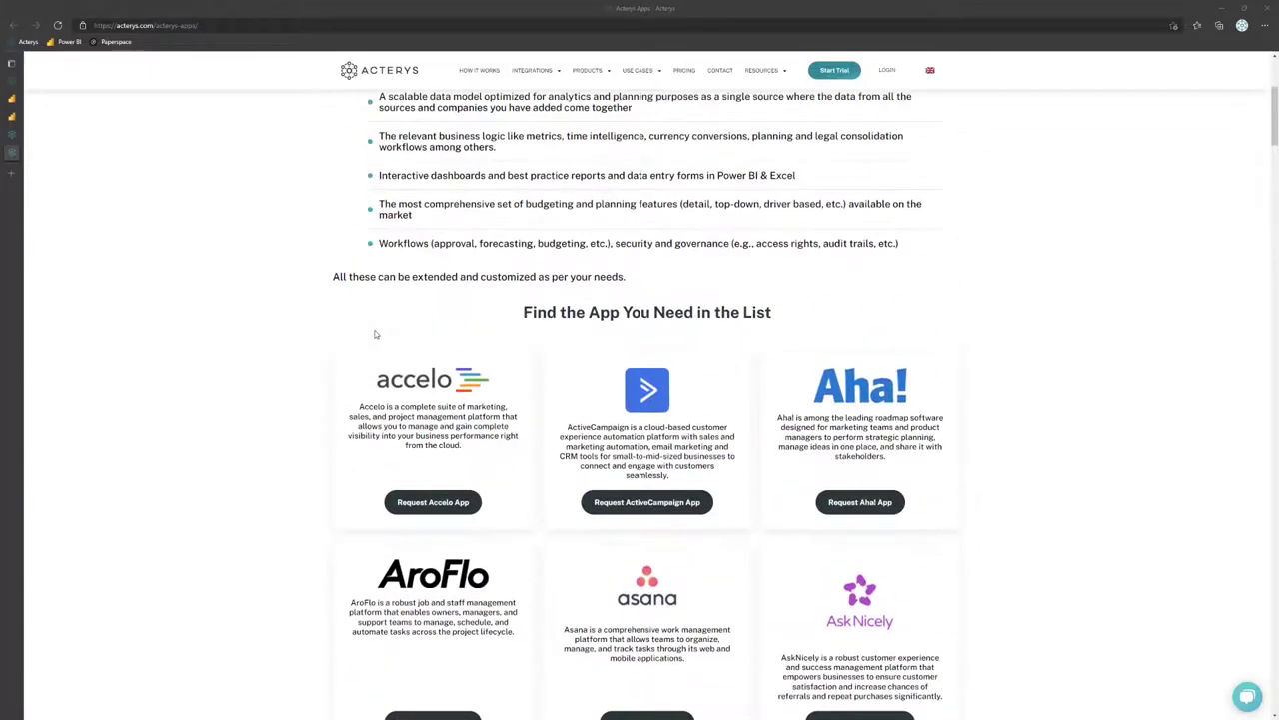
scroll(377, 332, "down", 20)
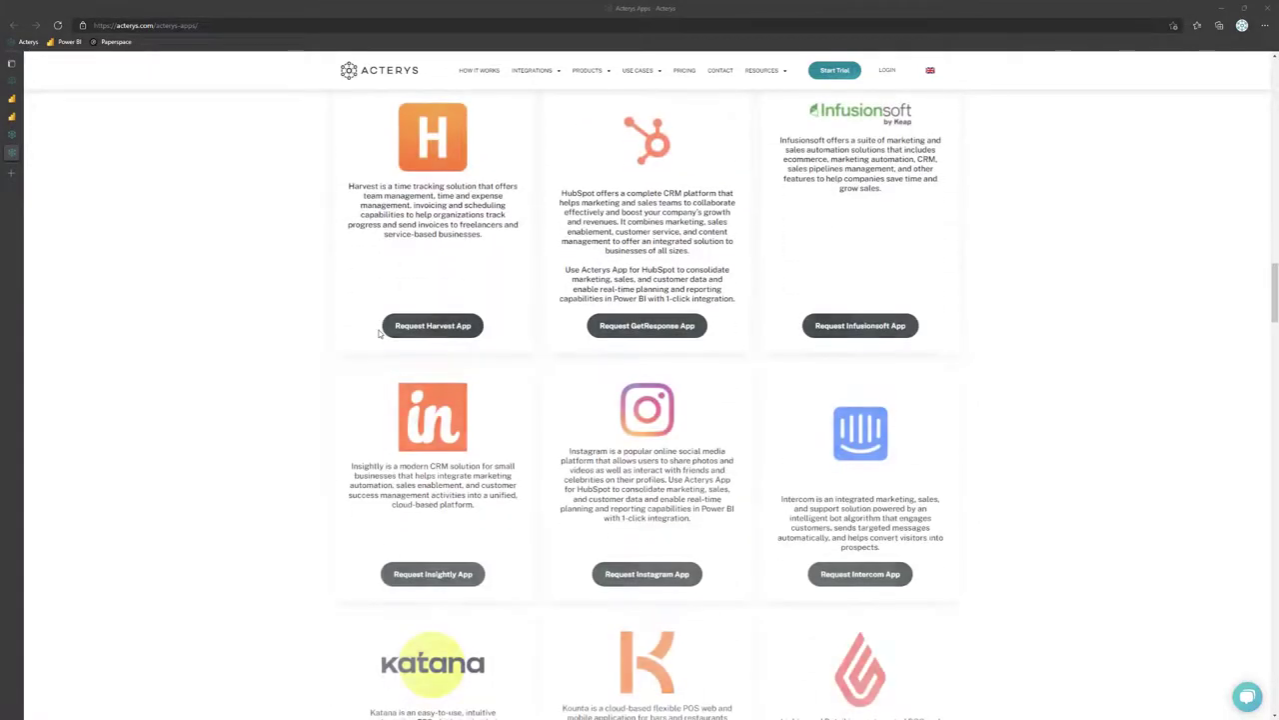
scroll(376, 336, "down", 6)
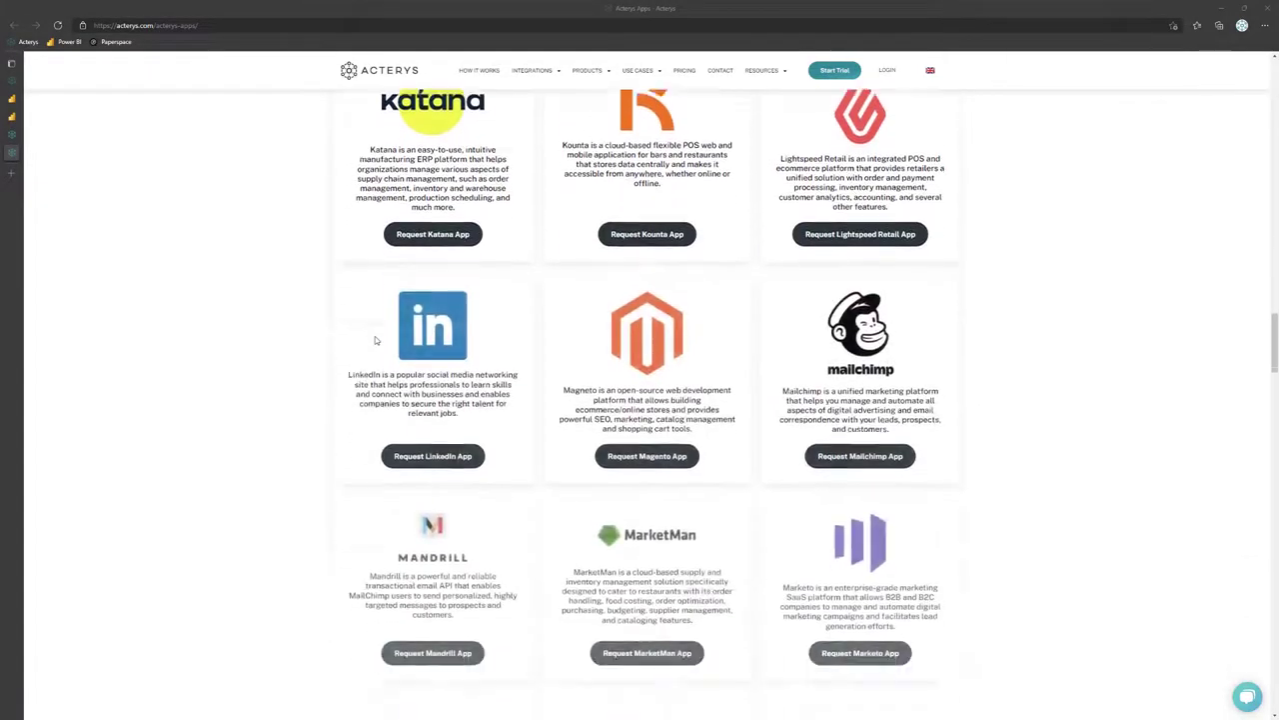
scroll(376, 341, "down", 10)
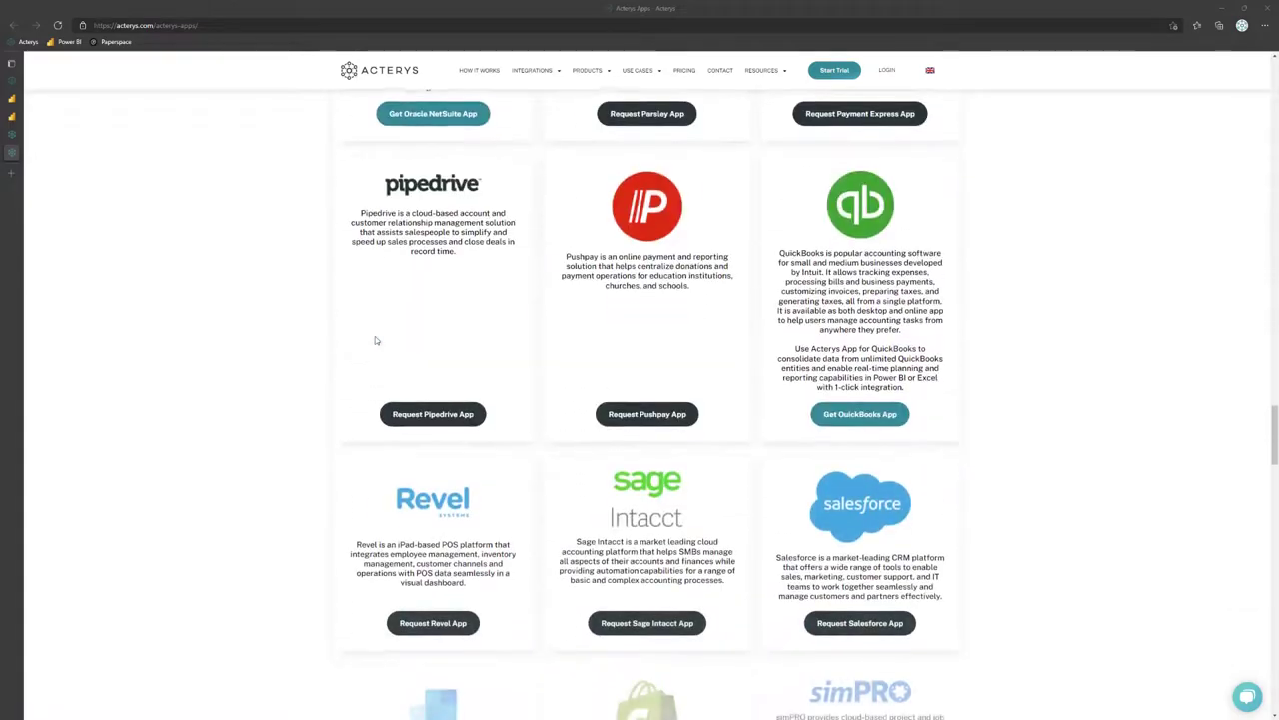
scroll(375, 341, "down", 4)
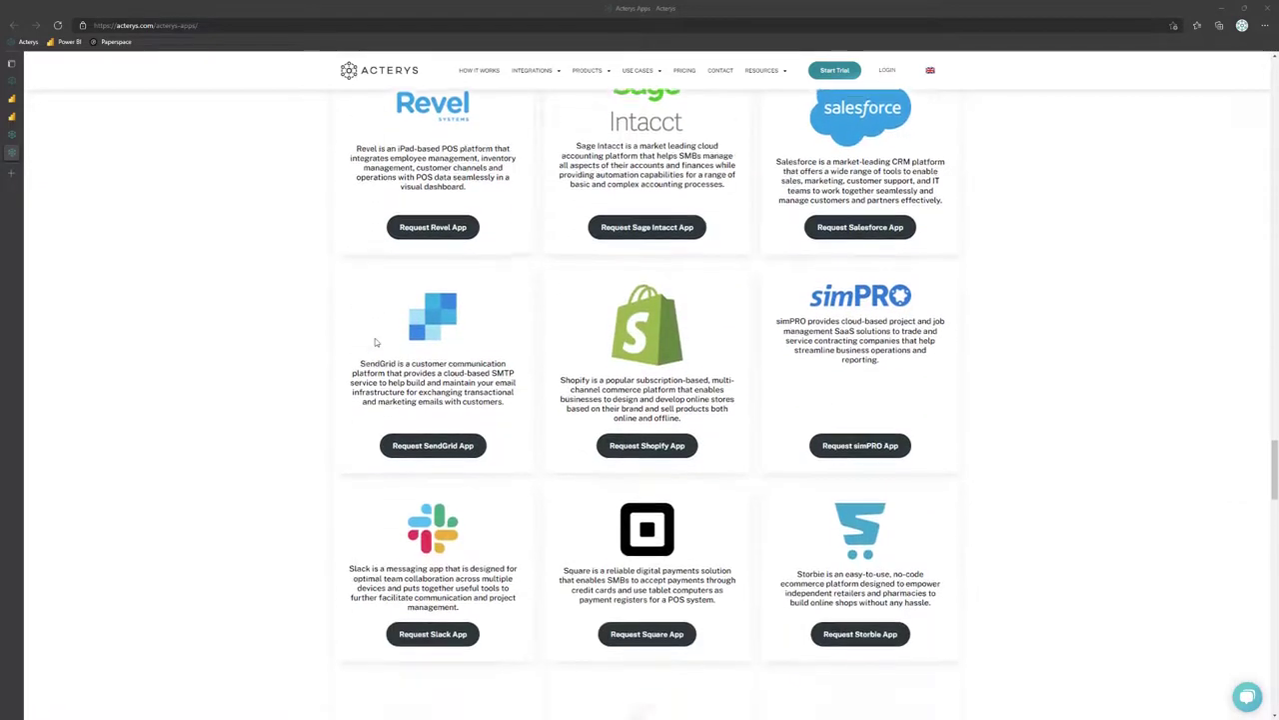
scroll(375, 342, "down", 2)
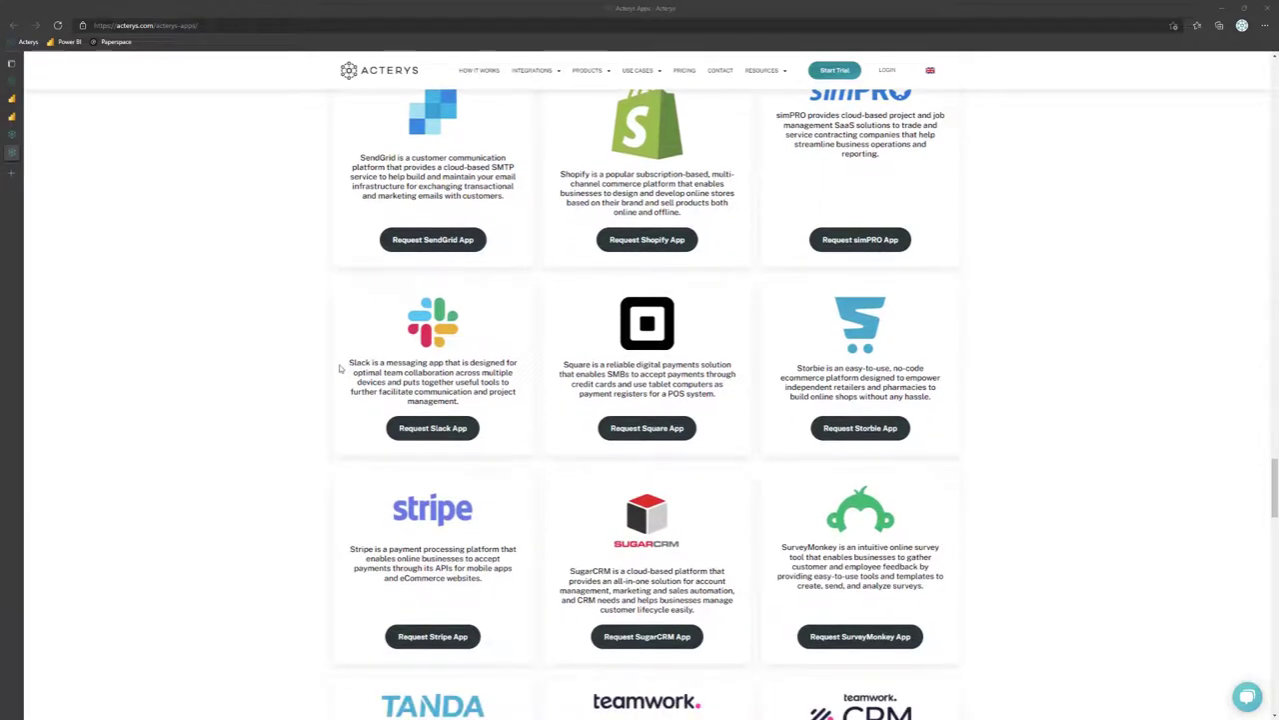
scroll(346, 363, "down", 2)
scroll(296, 384, "down", 4)
scroll(296, 384, "up", 15)
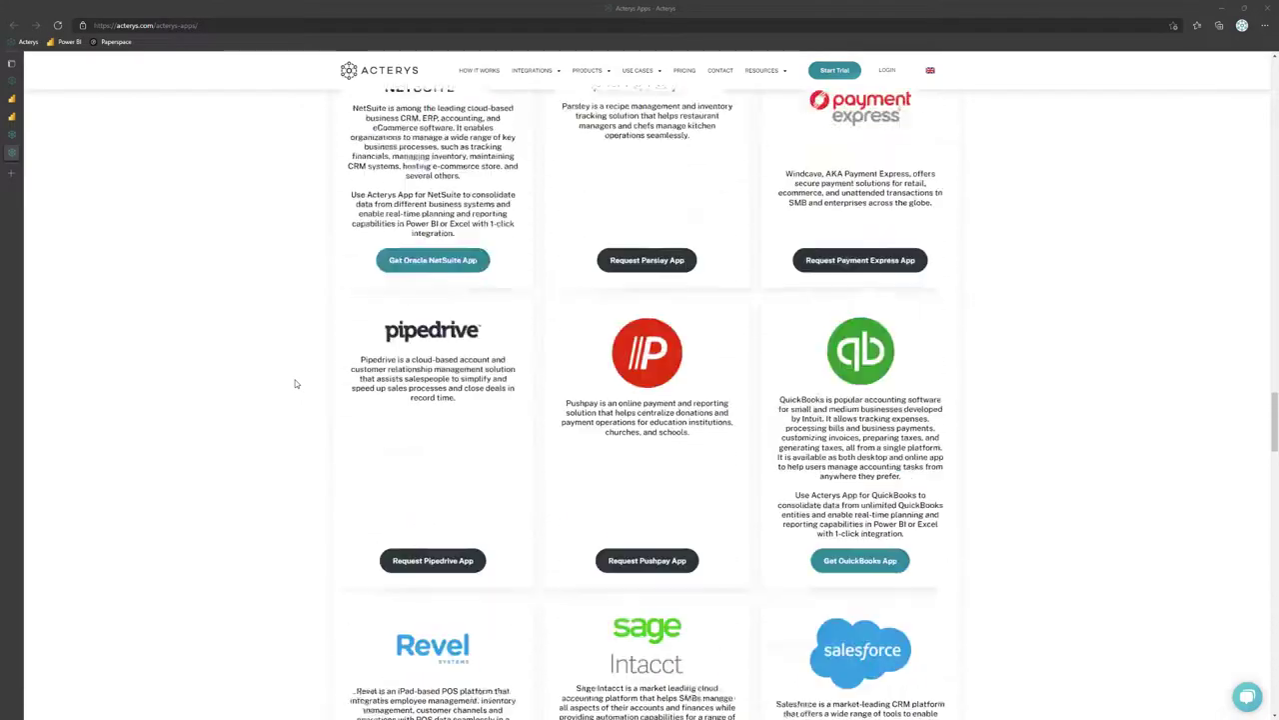
scroll(296, 384, "up", 20)
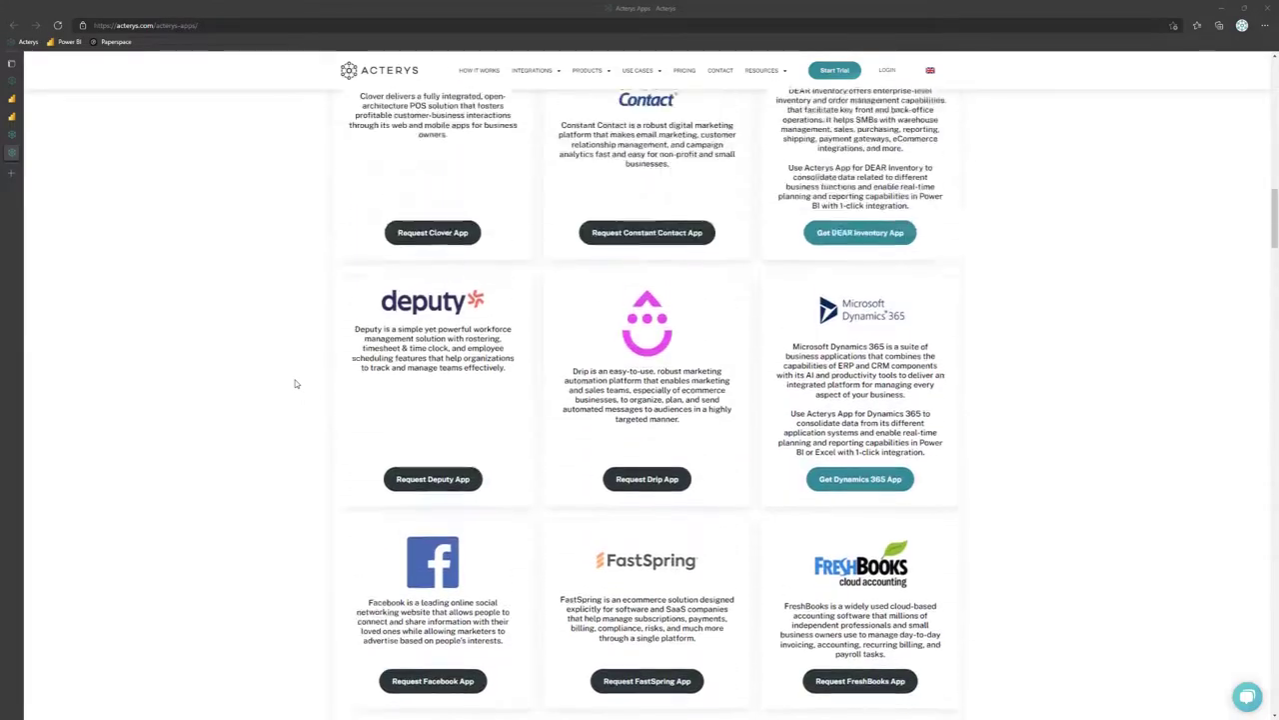
scroll(296, 384, "up", 1)
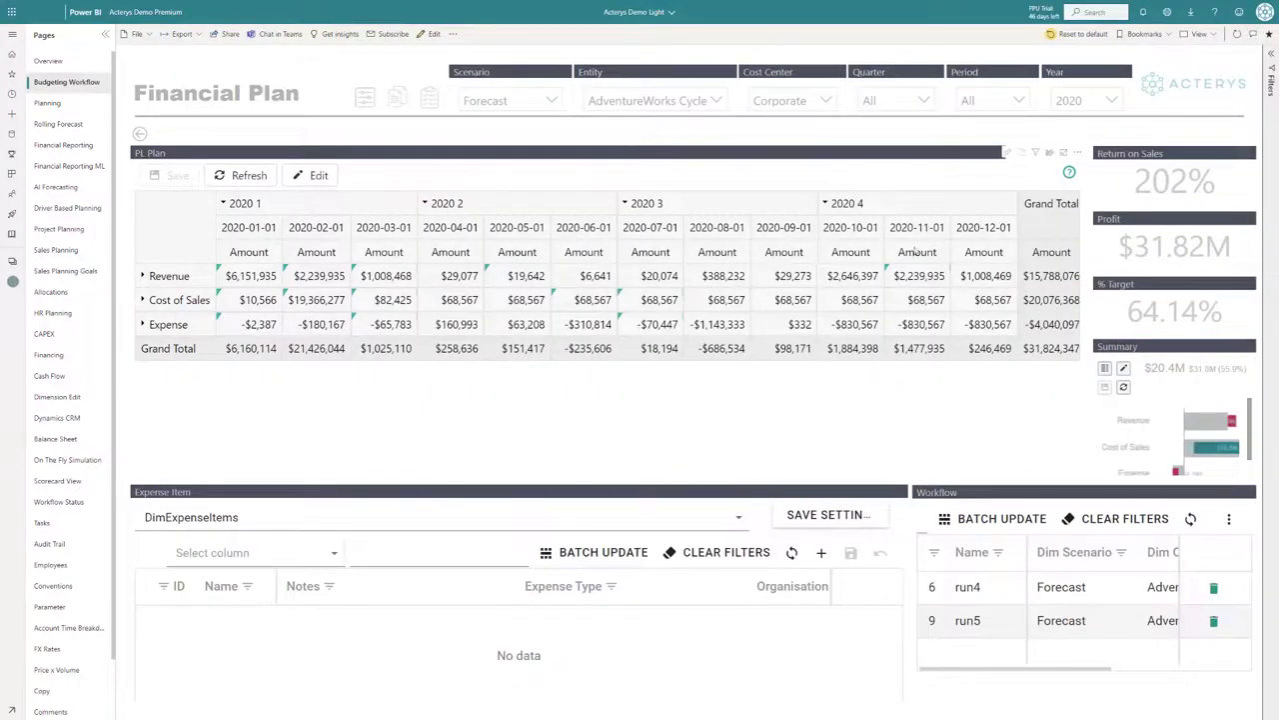
Step: Turn on editing for the PL Plan table and bring up actions for January 2020 Cost of Sales
mouse_move(521, 320)
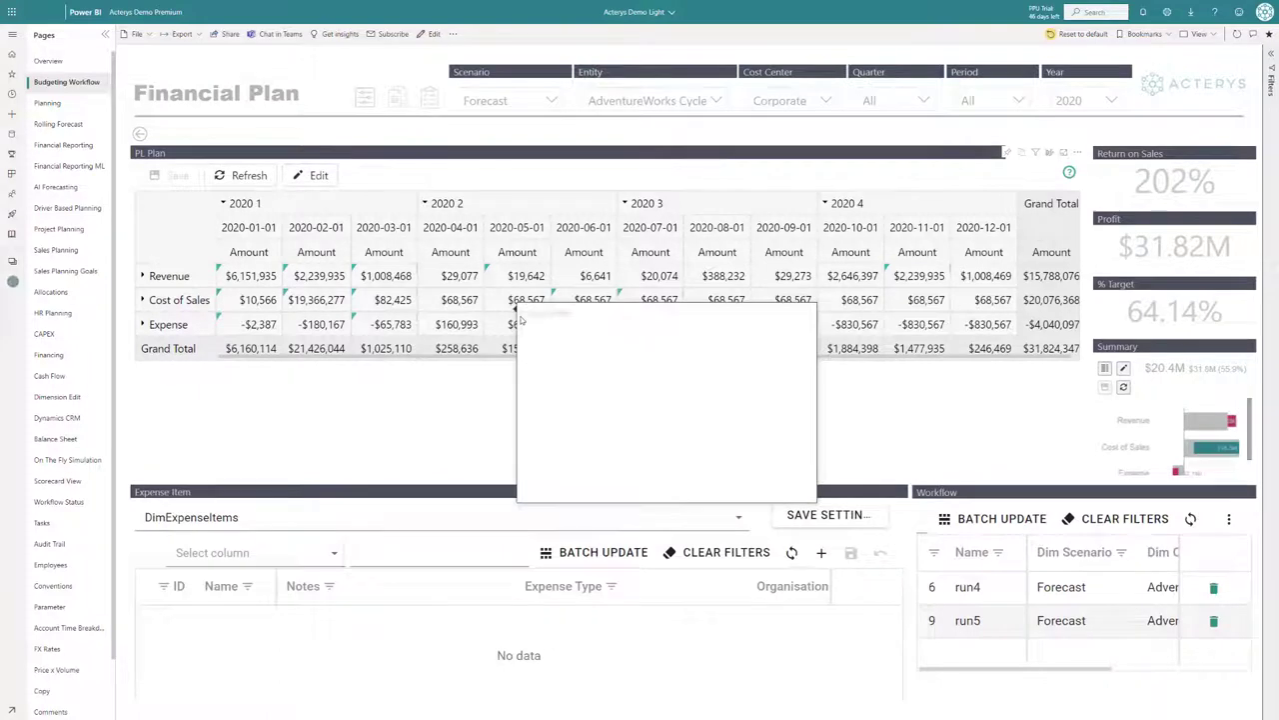
left_click(318, 176)
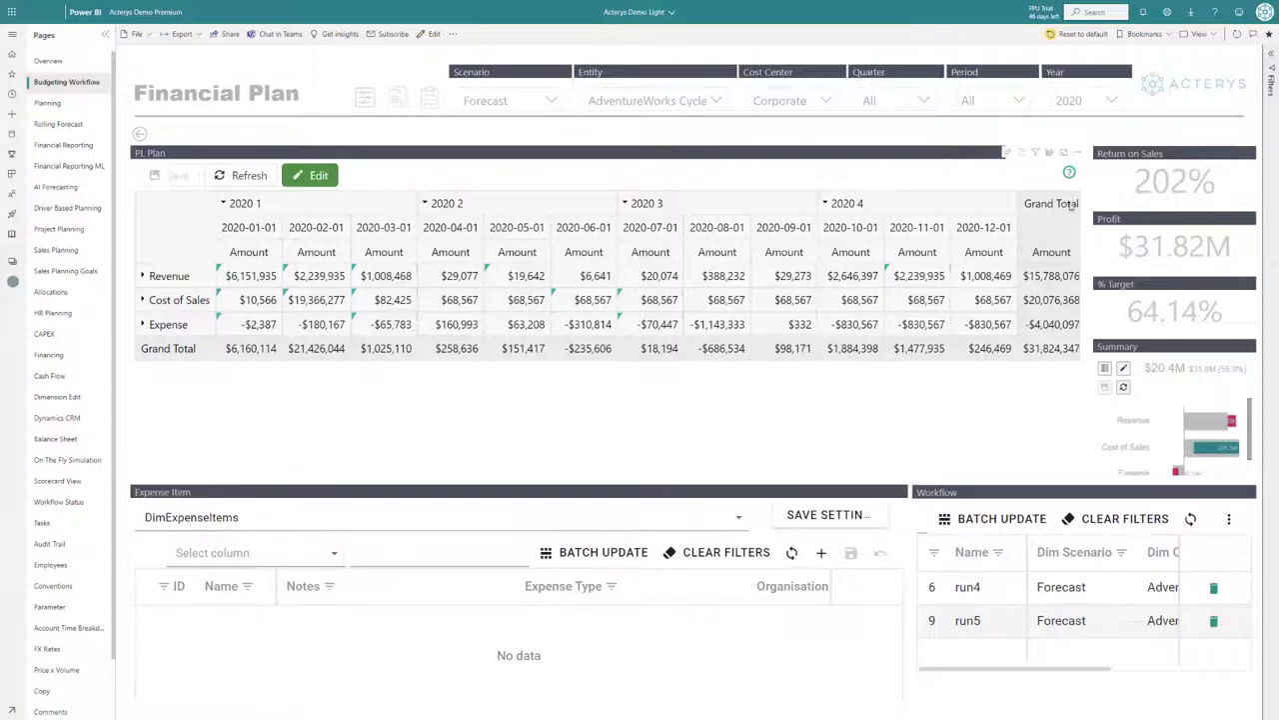
mouse_move(1069, 174)
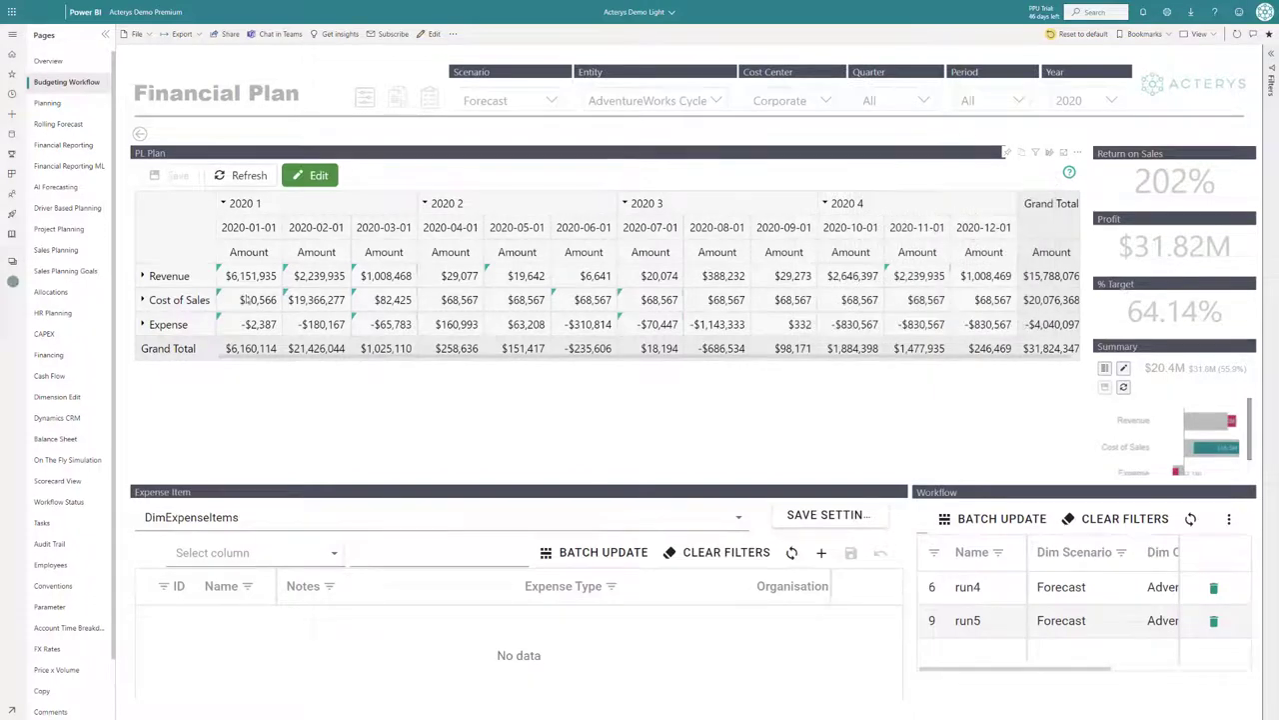
right_click(252, 301)
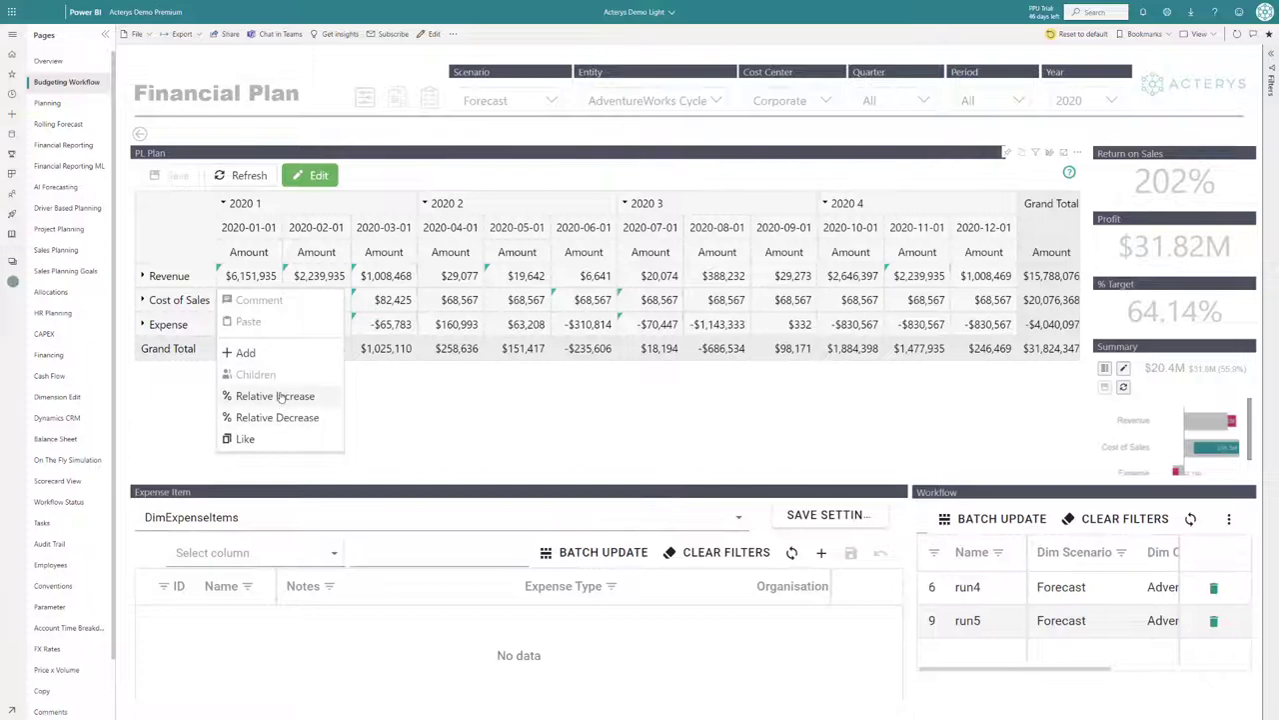
Step: Open the Splash Like form for the cell and enter the amount 10000
left_click(264, 438)
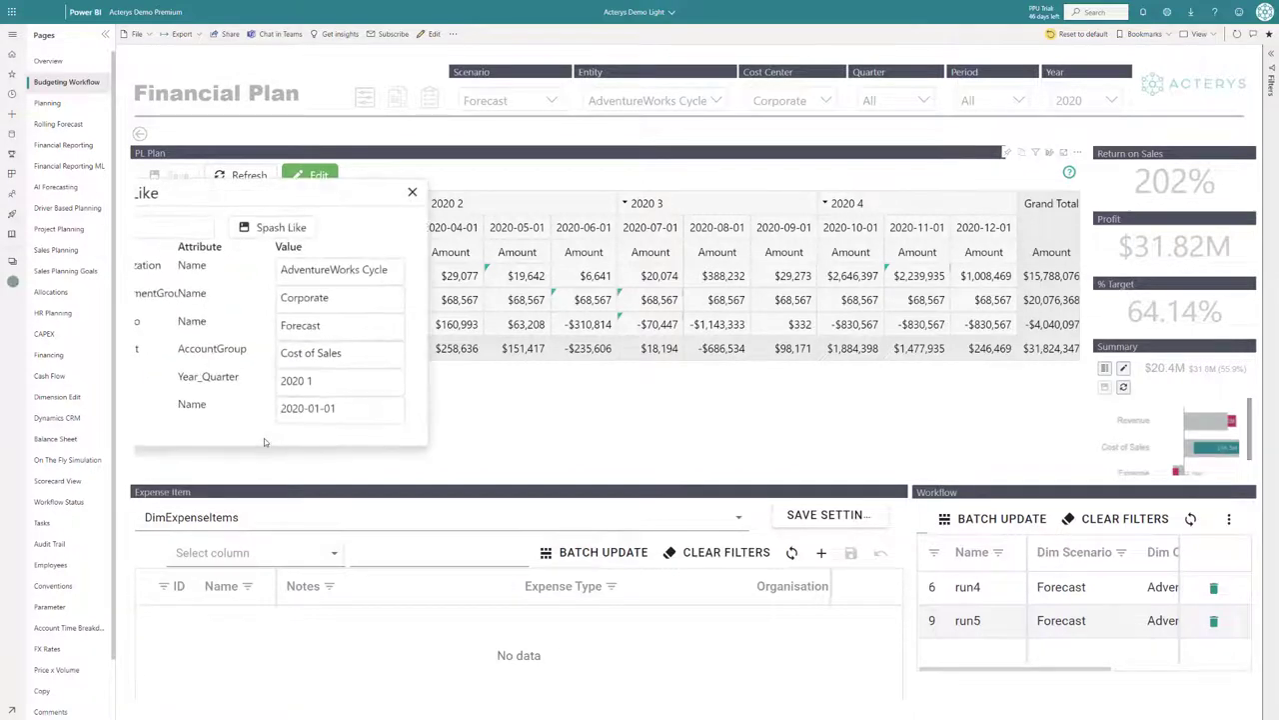
left_click_drag(261, 201, 443, 193)
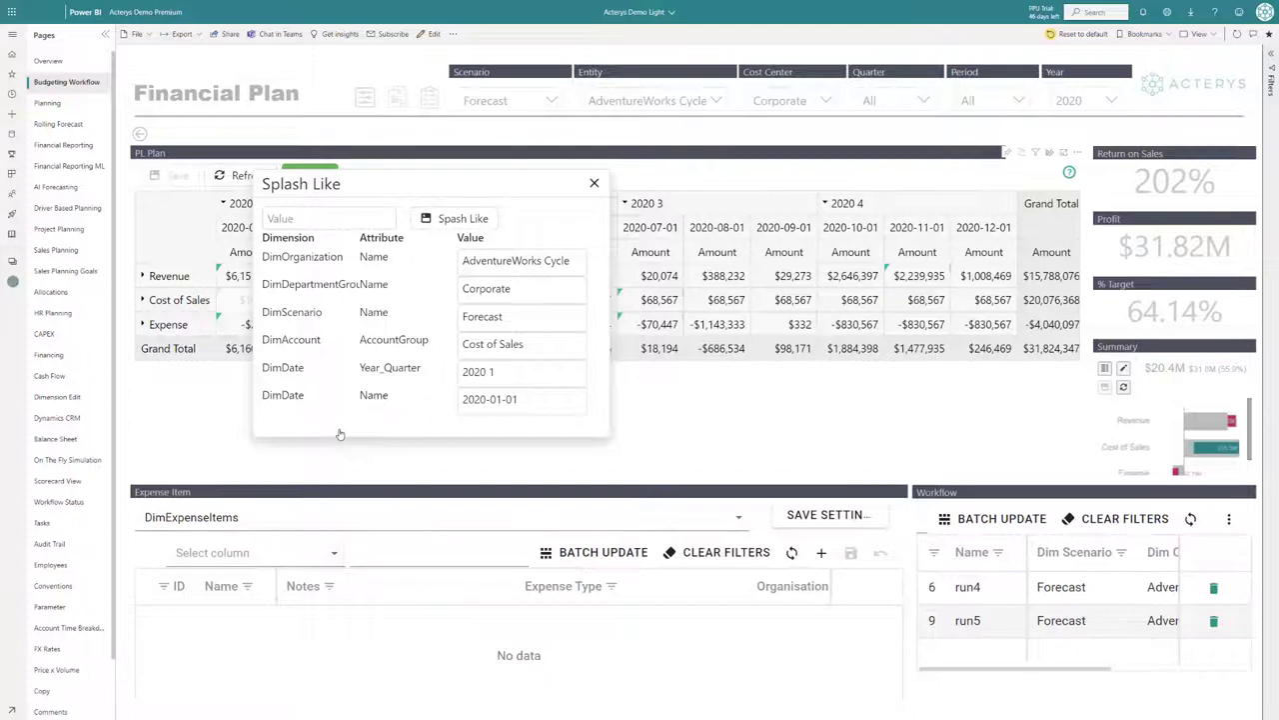
left_click_drag(360, 172, 508, 167)
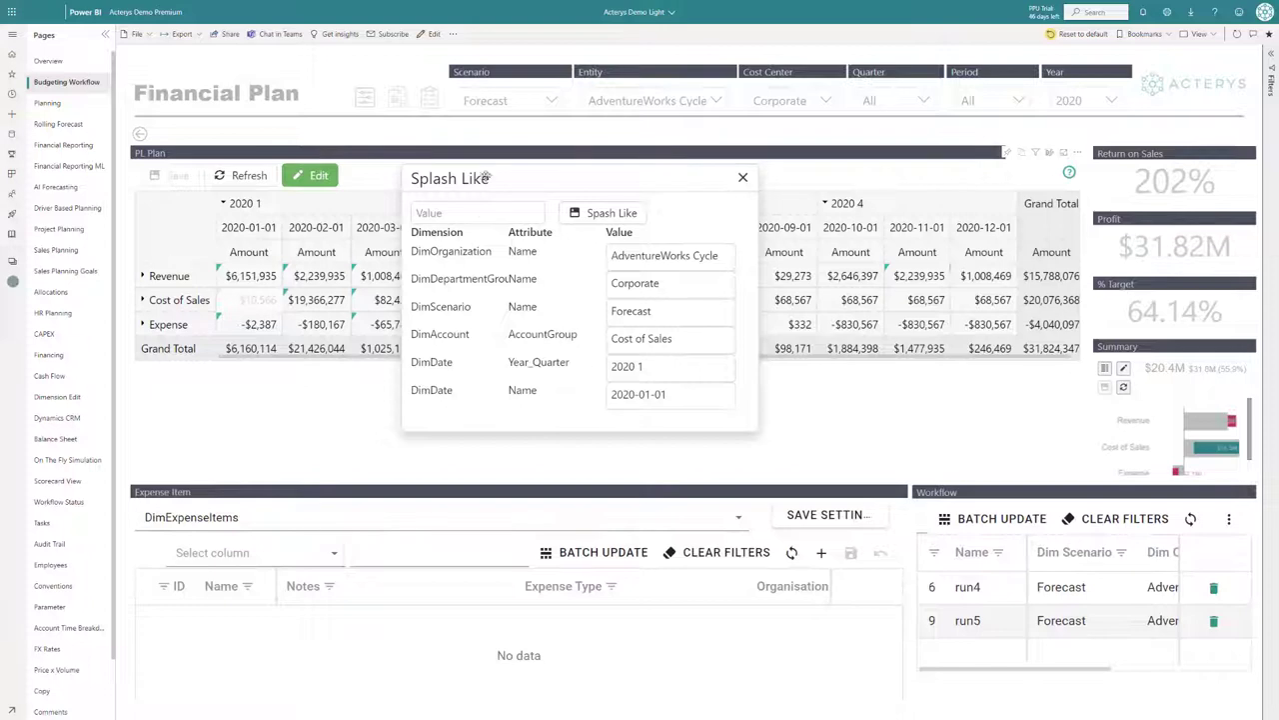
left_click(457, 214)
type("10000")
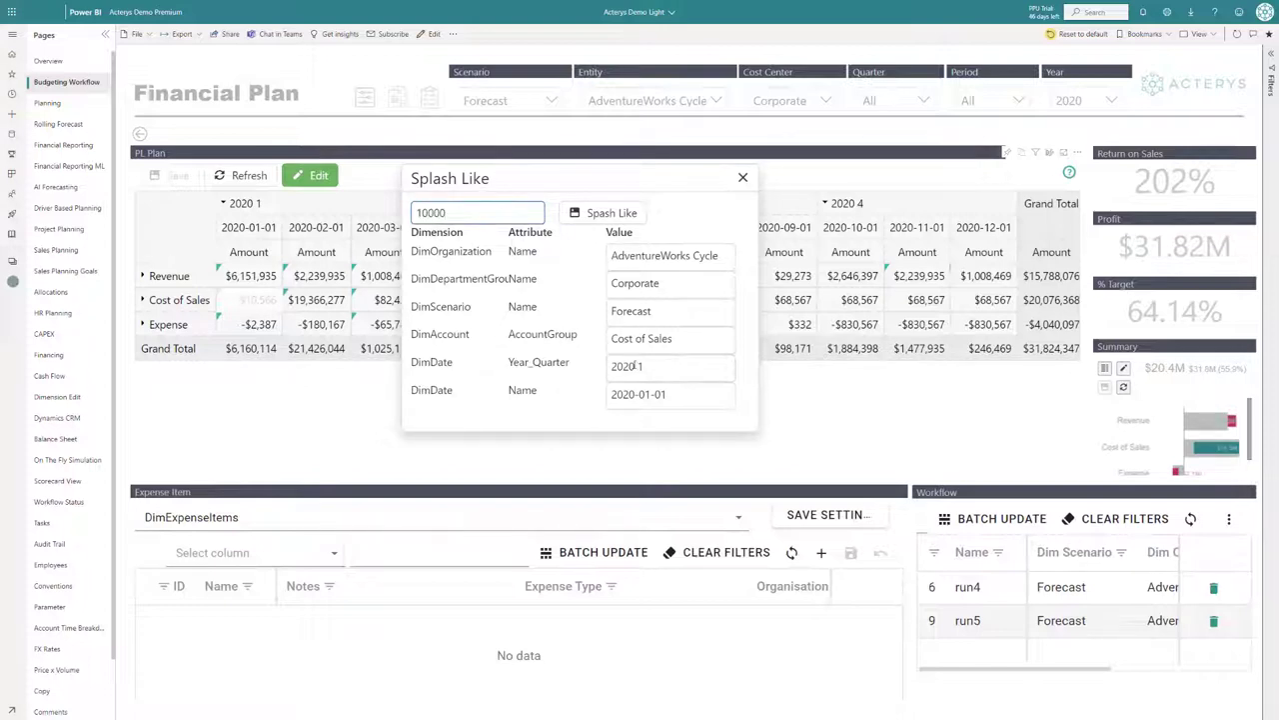
Step: Target Year_Quarter 2019 1, date 2019-01-01 and scenario Actual, then apply the splash
left_click(639, 365)
key("BackSpace")
key("BackSpace")
type("19")
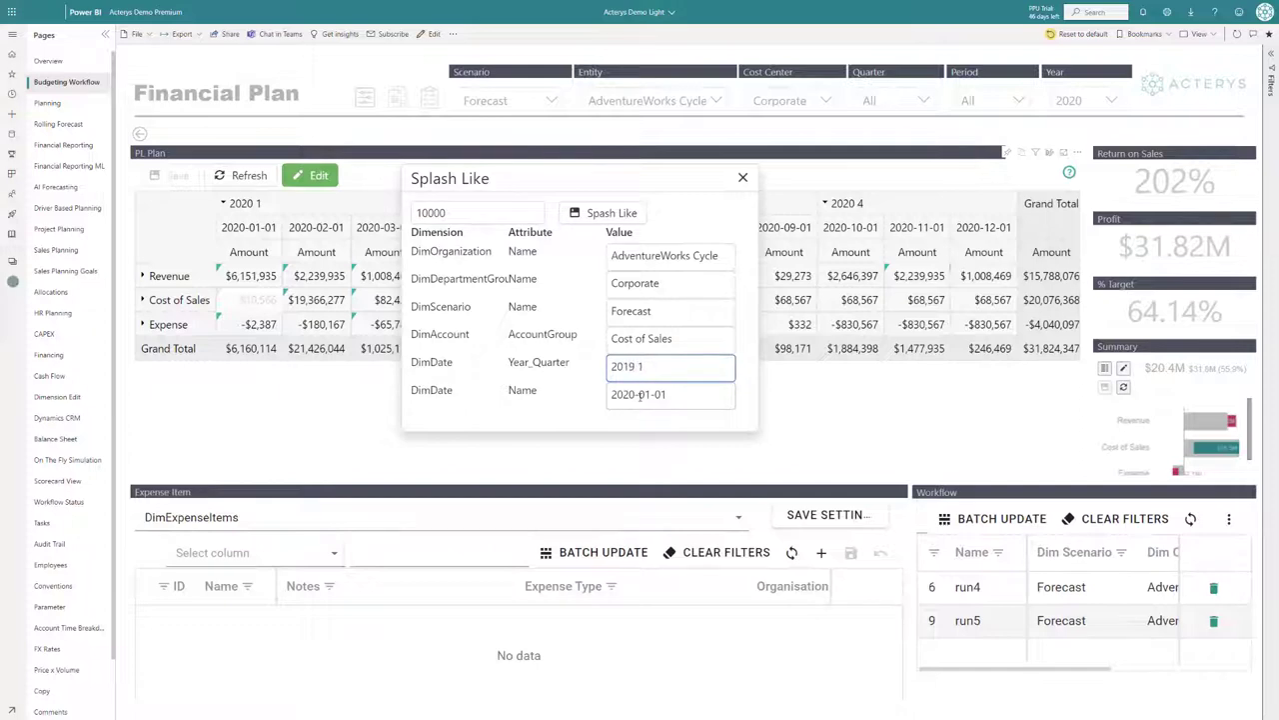
left_click(635, 394)
key("BackSpace")
key("BackSpace")
type("10")
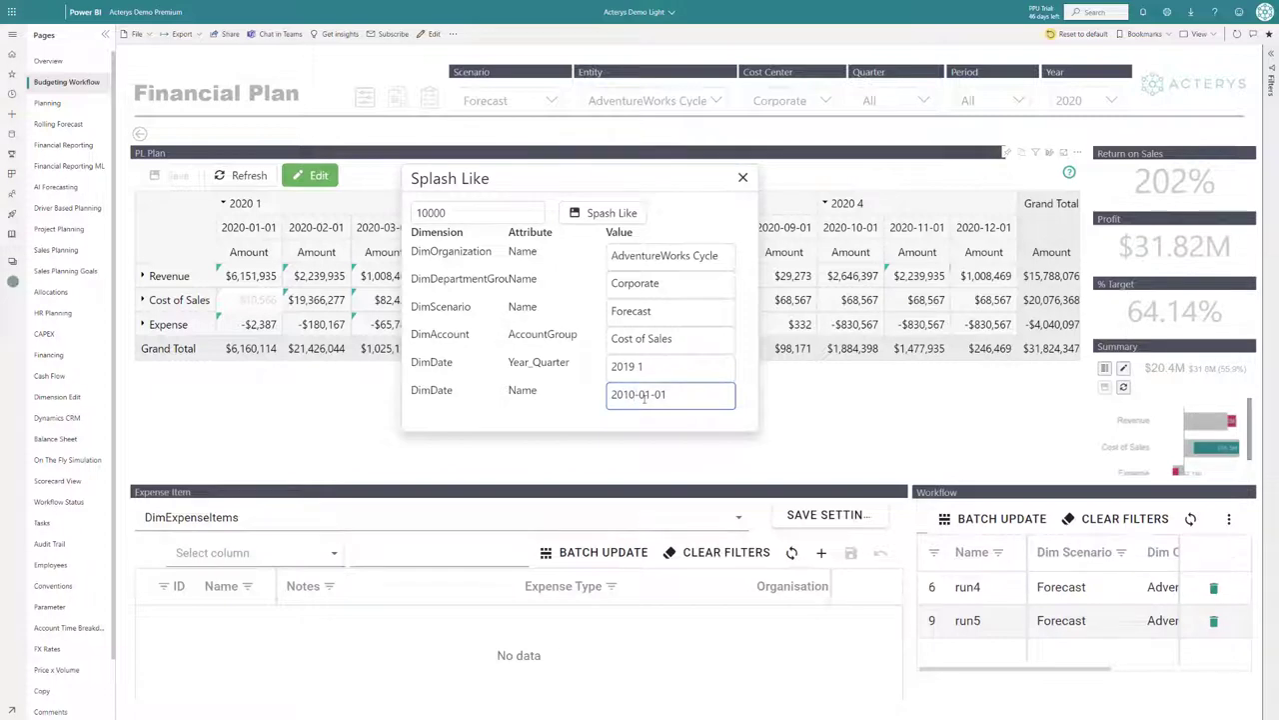
key("BackSpace")
type("9")
left_click_drag(697, 304, 520, 317)
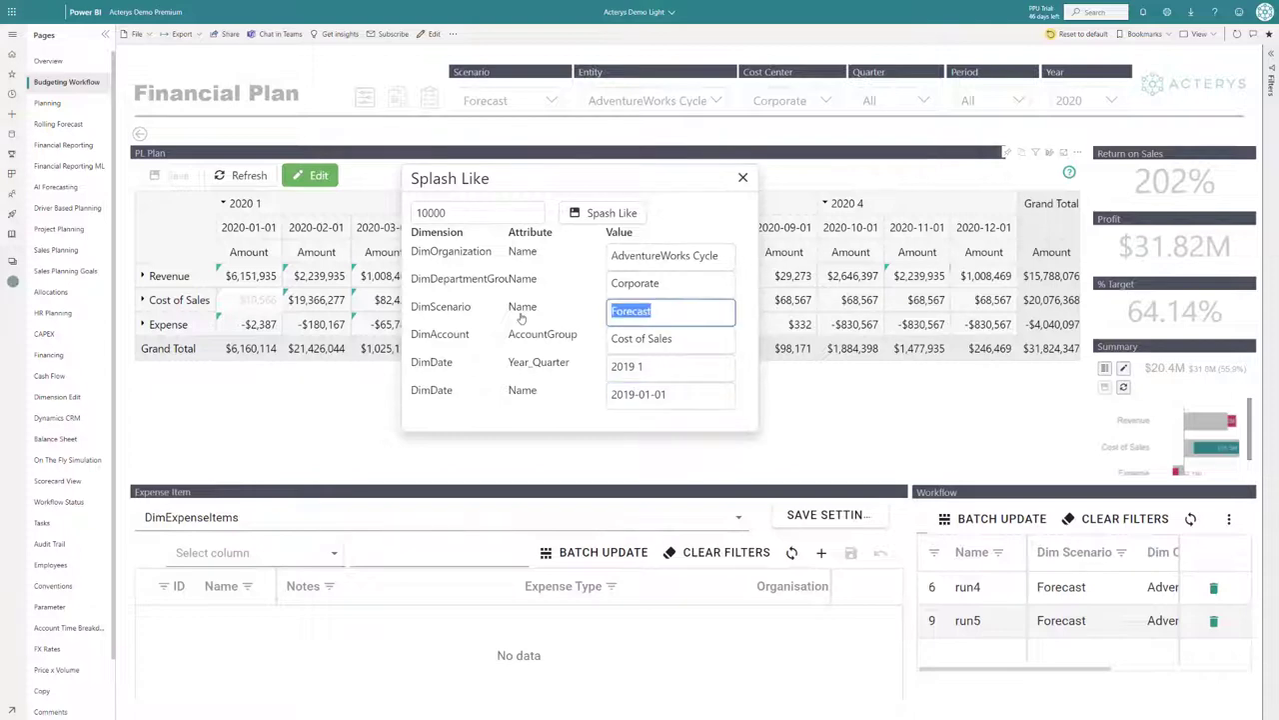
type("Actual")
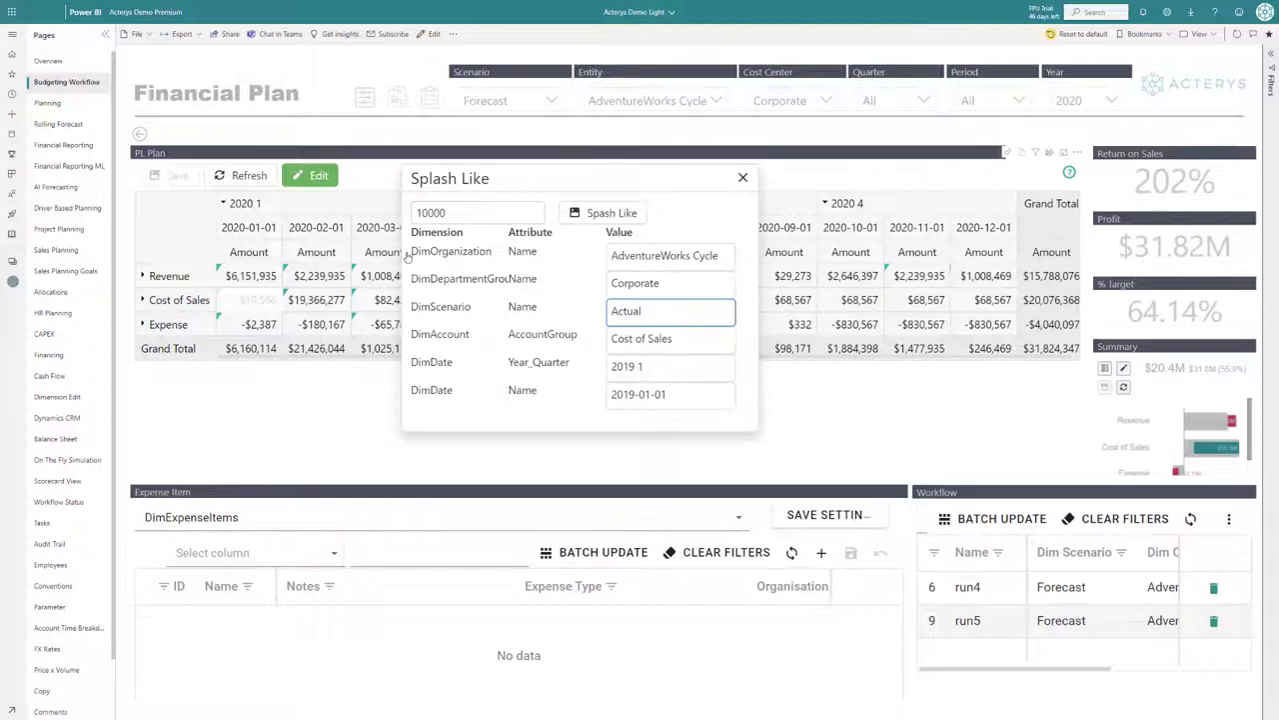
left_click(646, 214)
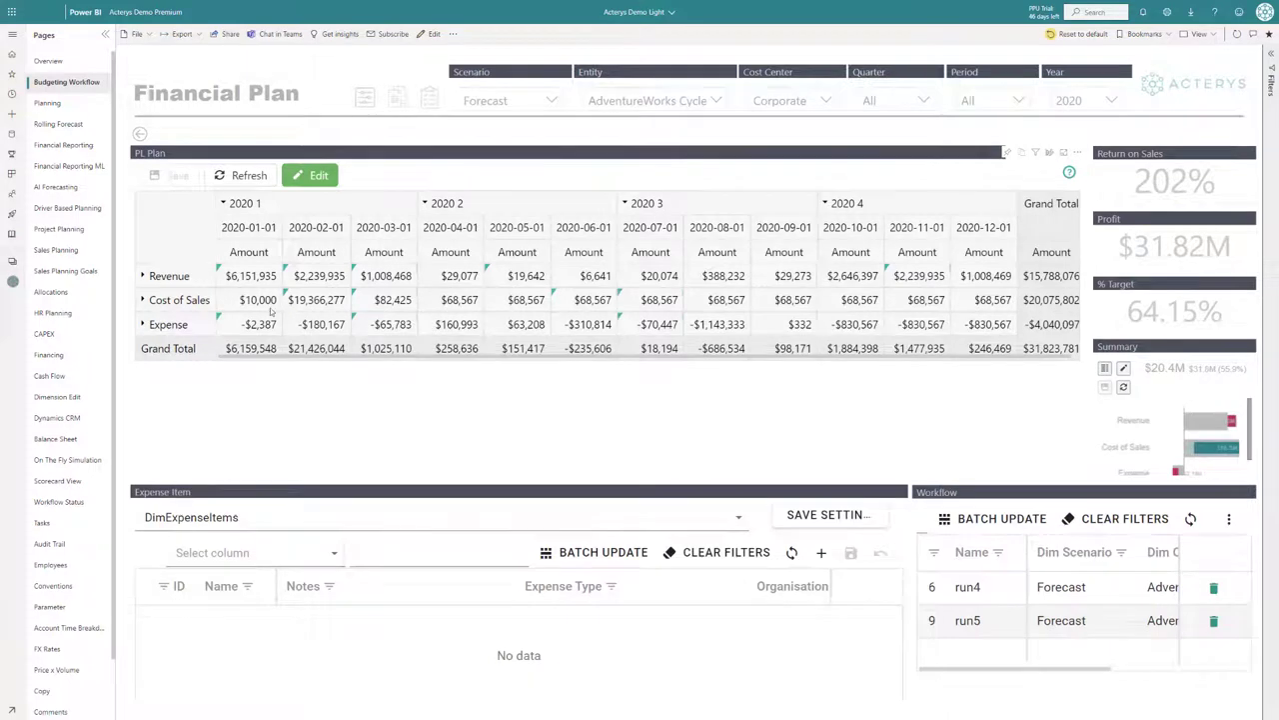
Step: Expand Cost of Sales into its sub-accounts and inspect the January Discounts cell's actions
left_click(143, 300)
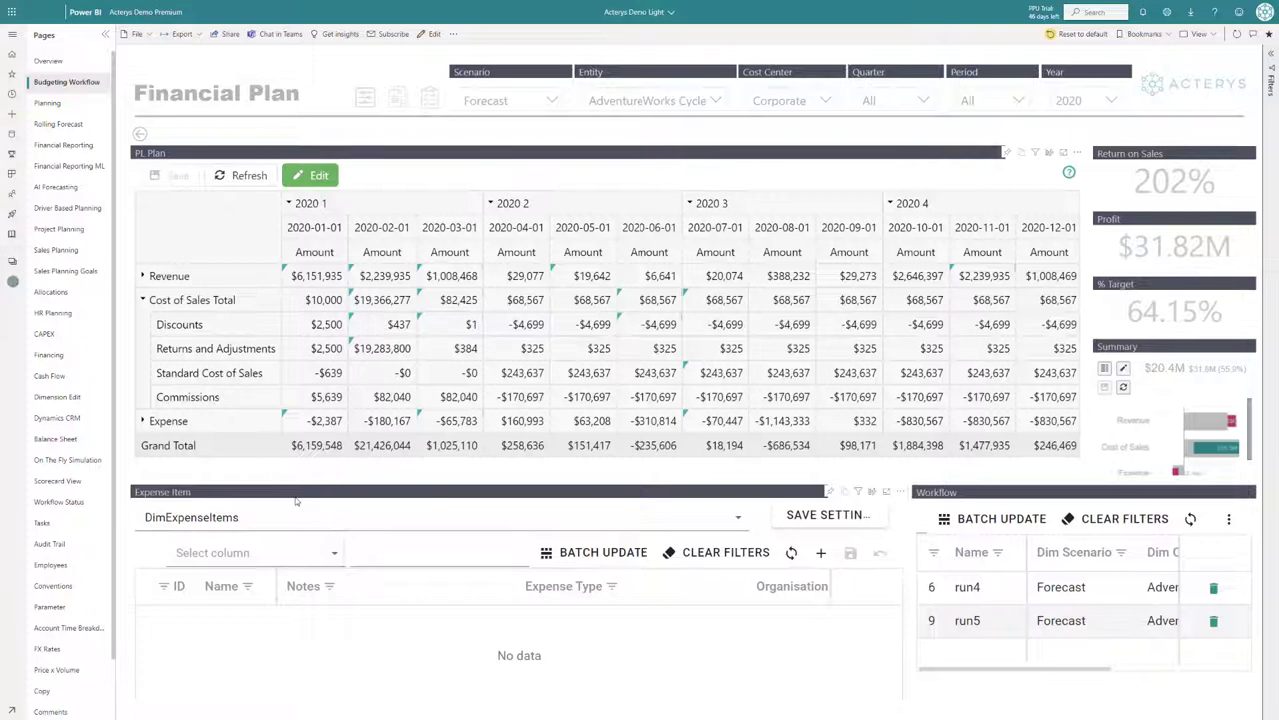
right_click(329, 326)
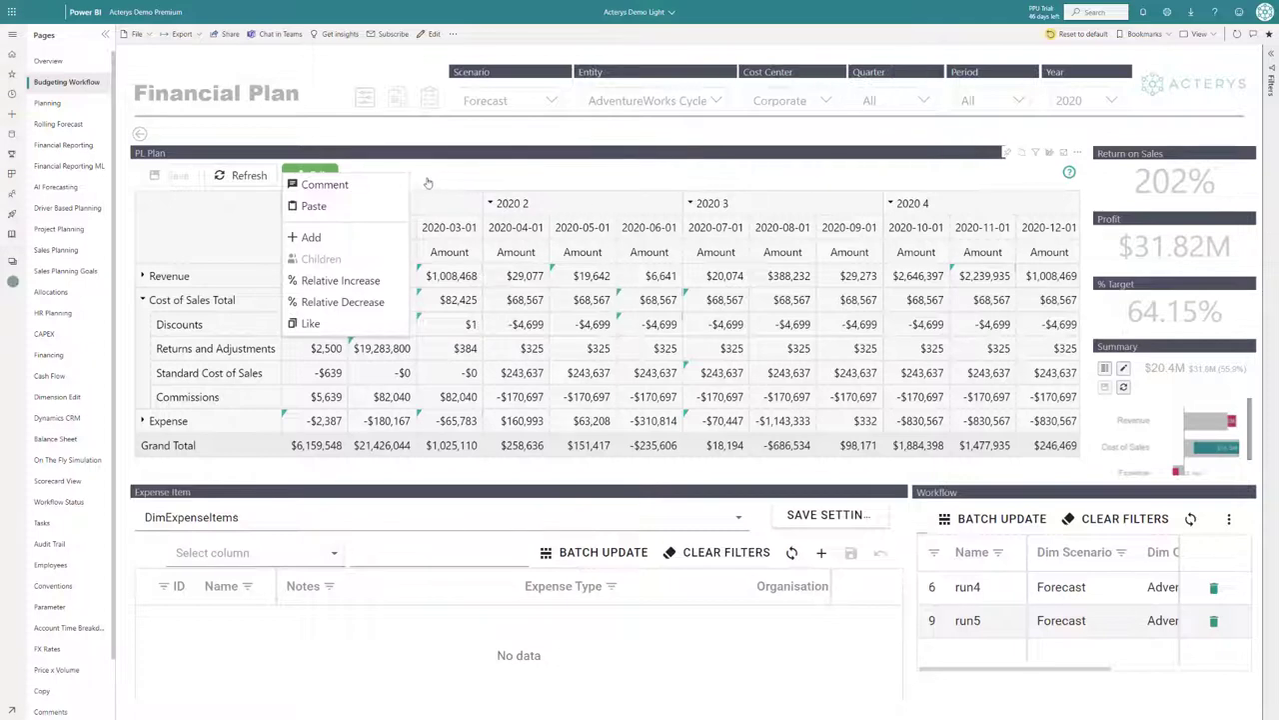
left_click(240, 288)
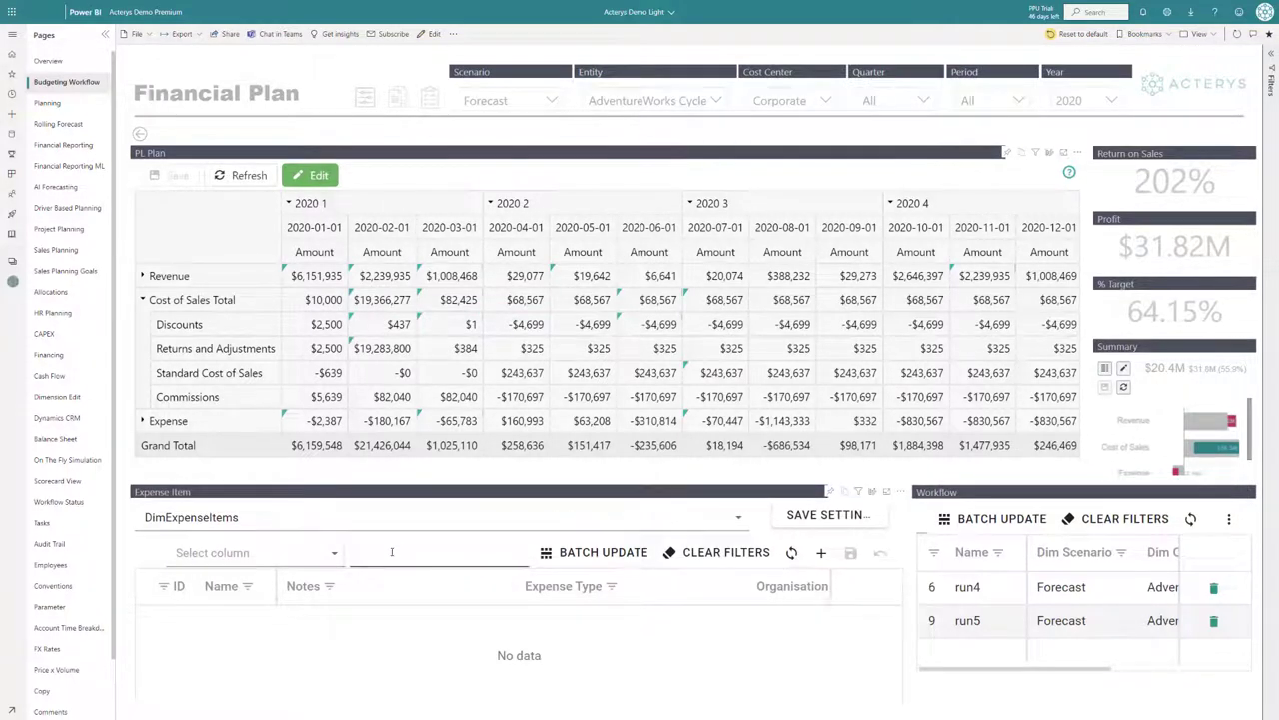
Step: On the Dimension Edit page, keep Pinch Bolt's Product Line as Sport
left_click(58, 396)
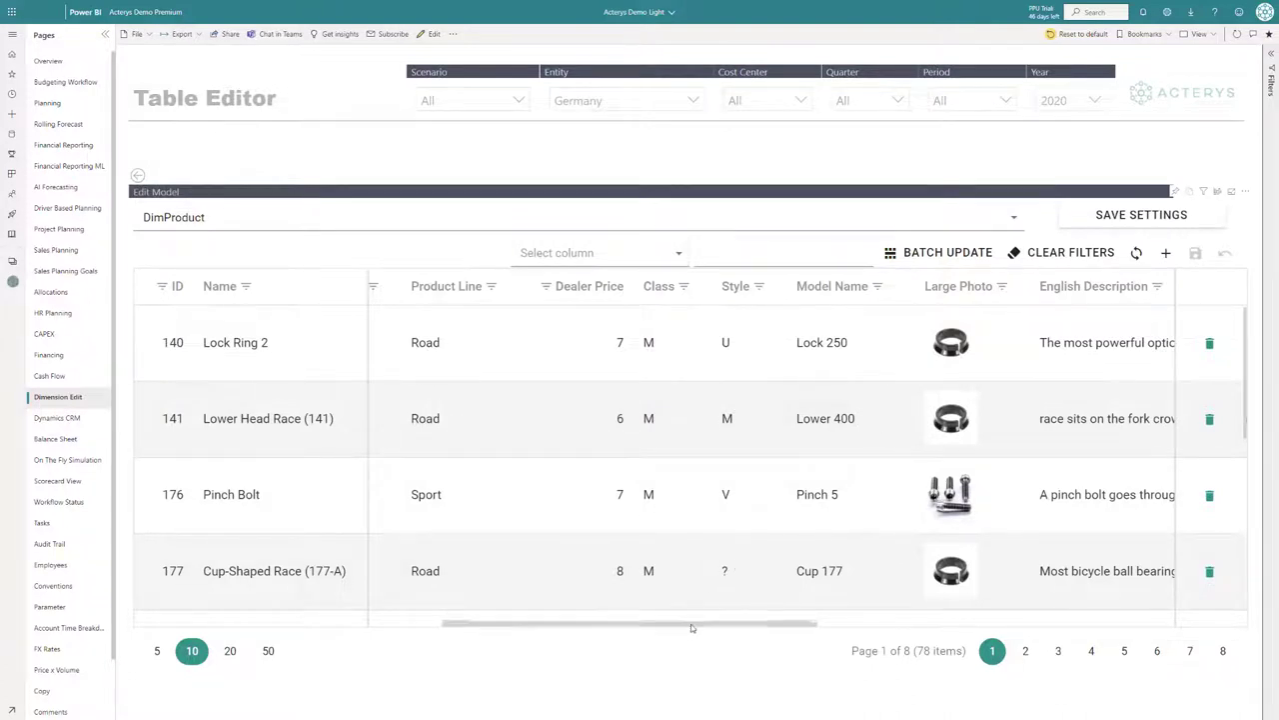
left_click_drag(687, 626, 597, 530)
double_click(728, 494)
left_click(700, 506)
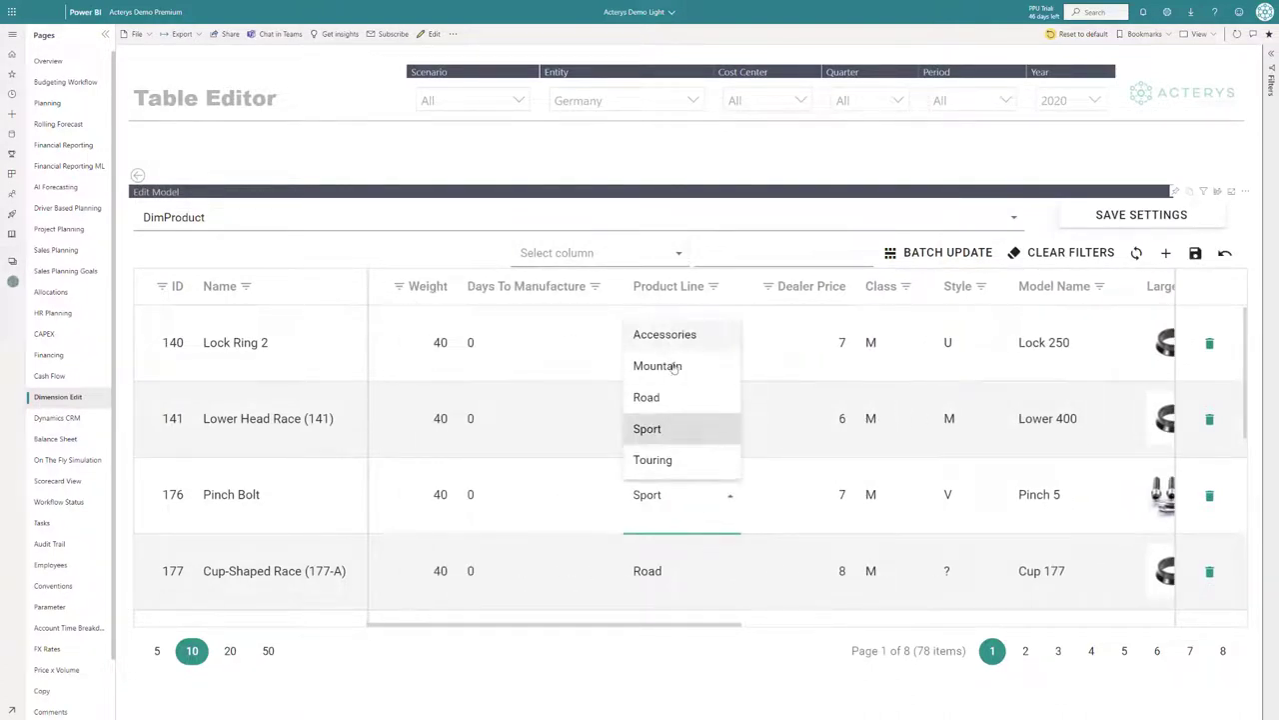
key("Return")
key("Return")
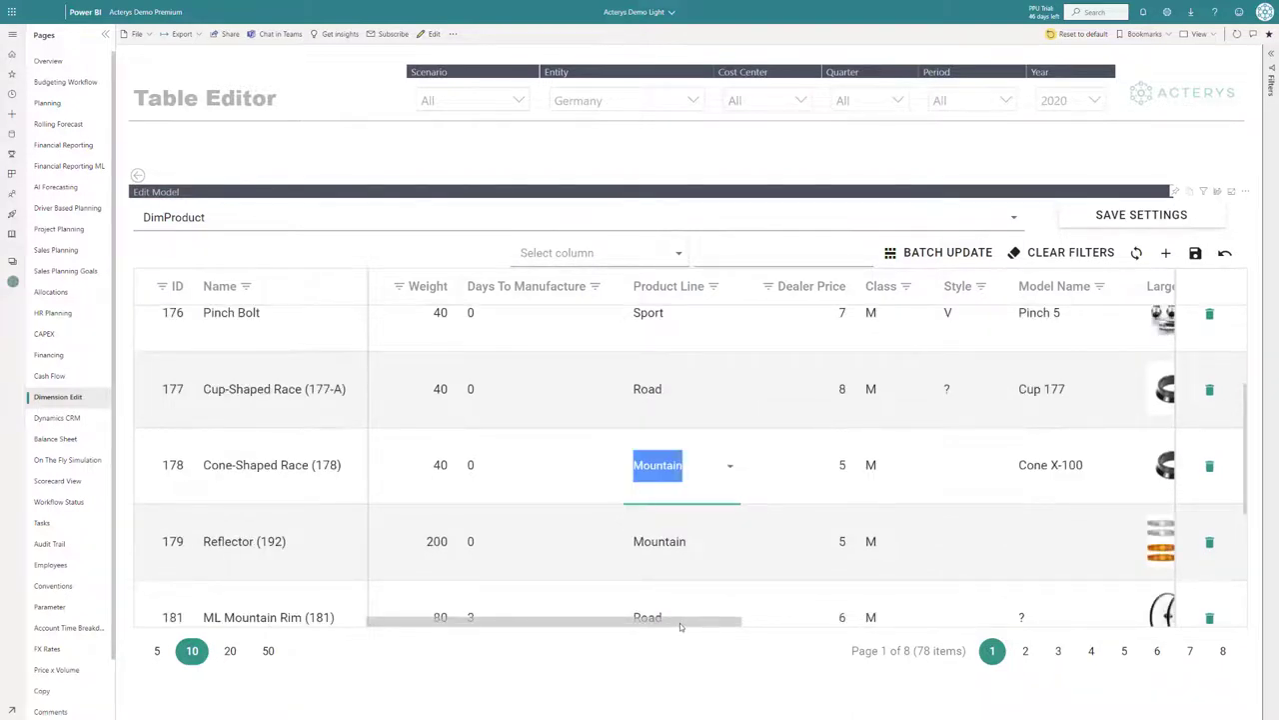
Step: Set rows 178 and 179 Status to the neutral-face icon and commit the update
left_click_drag(679, 622, 1081, 657)
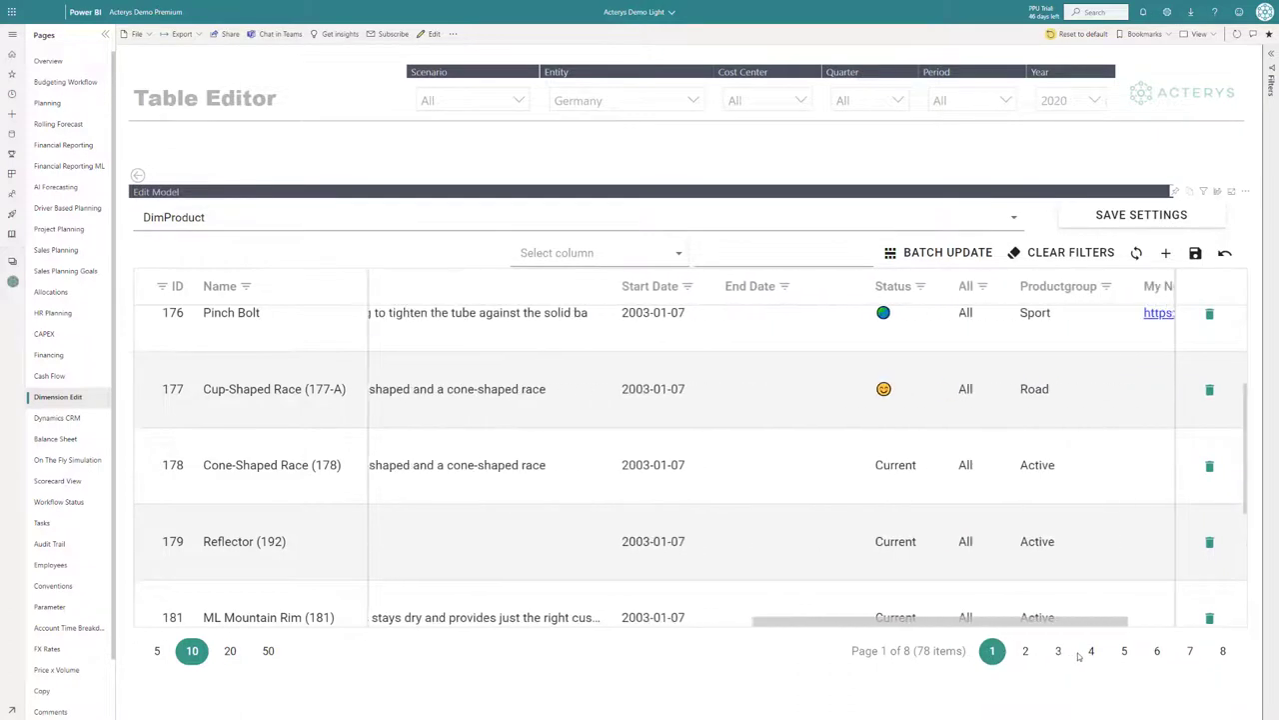
left_click(871, 470)
left_click(908, 468)
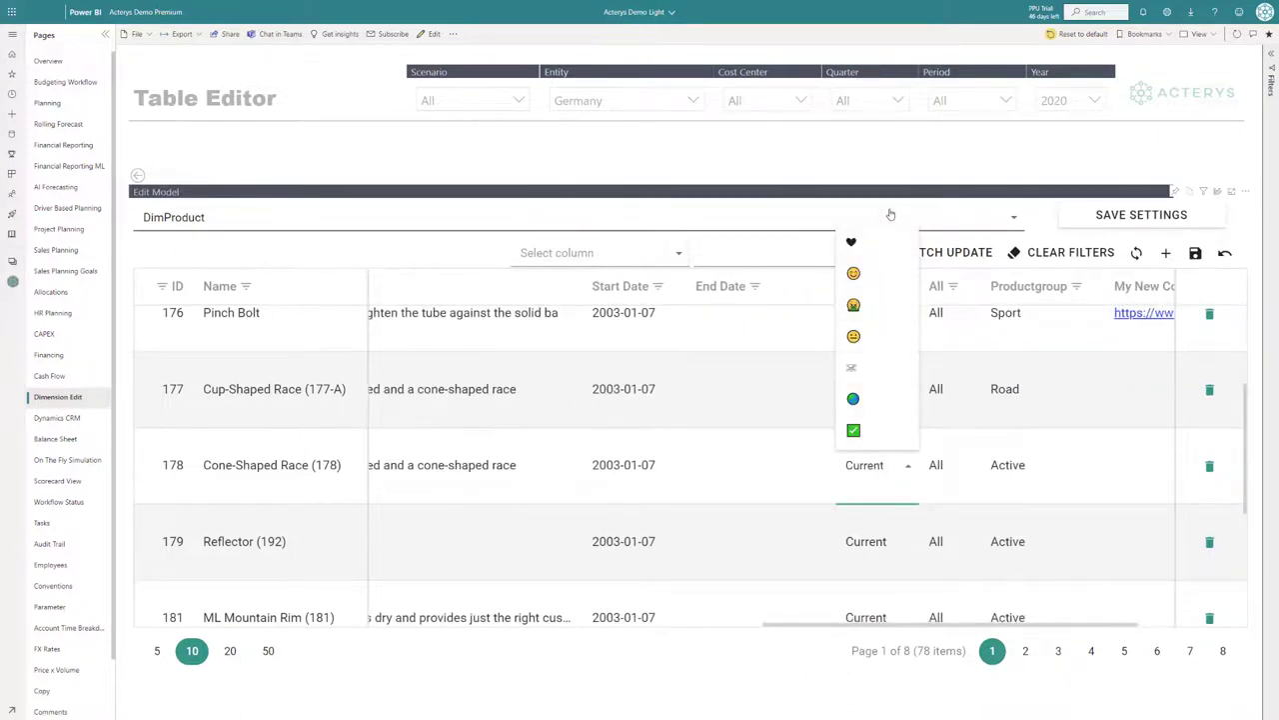
left_click(855, 337)
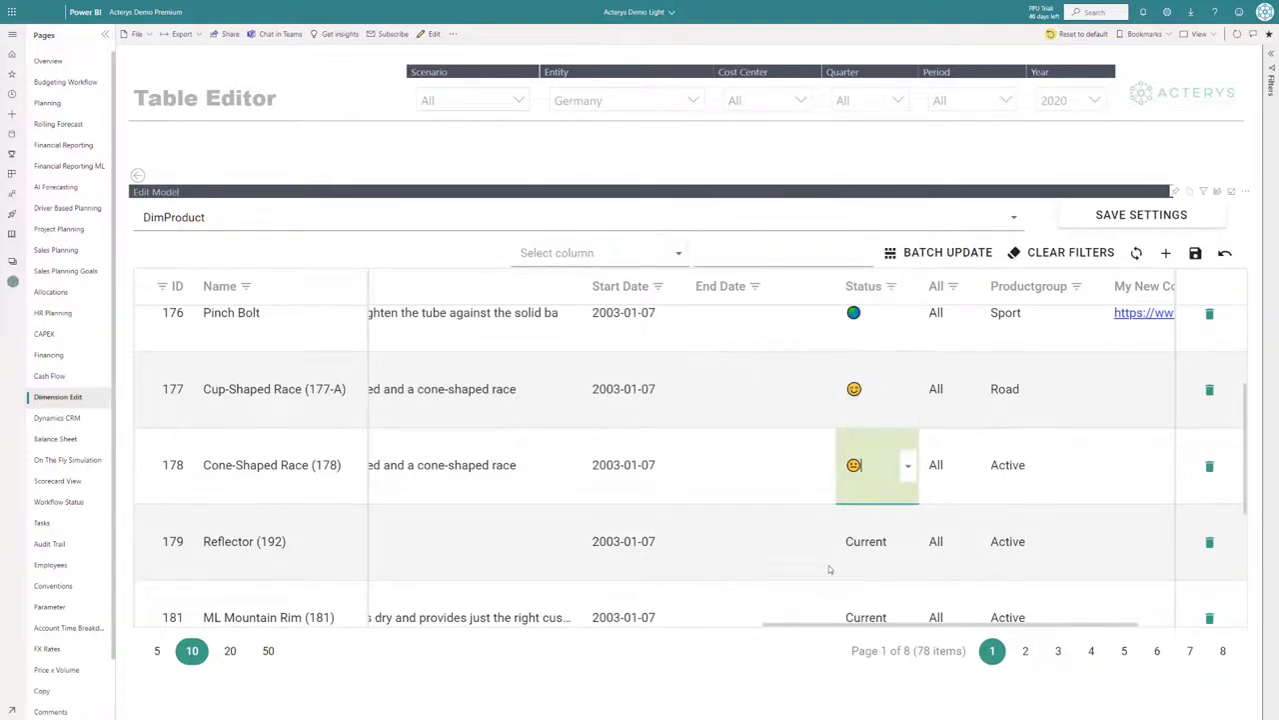
left_click(858, 558)
left_click(908, 541)
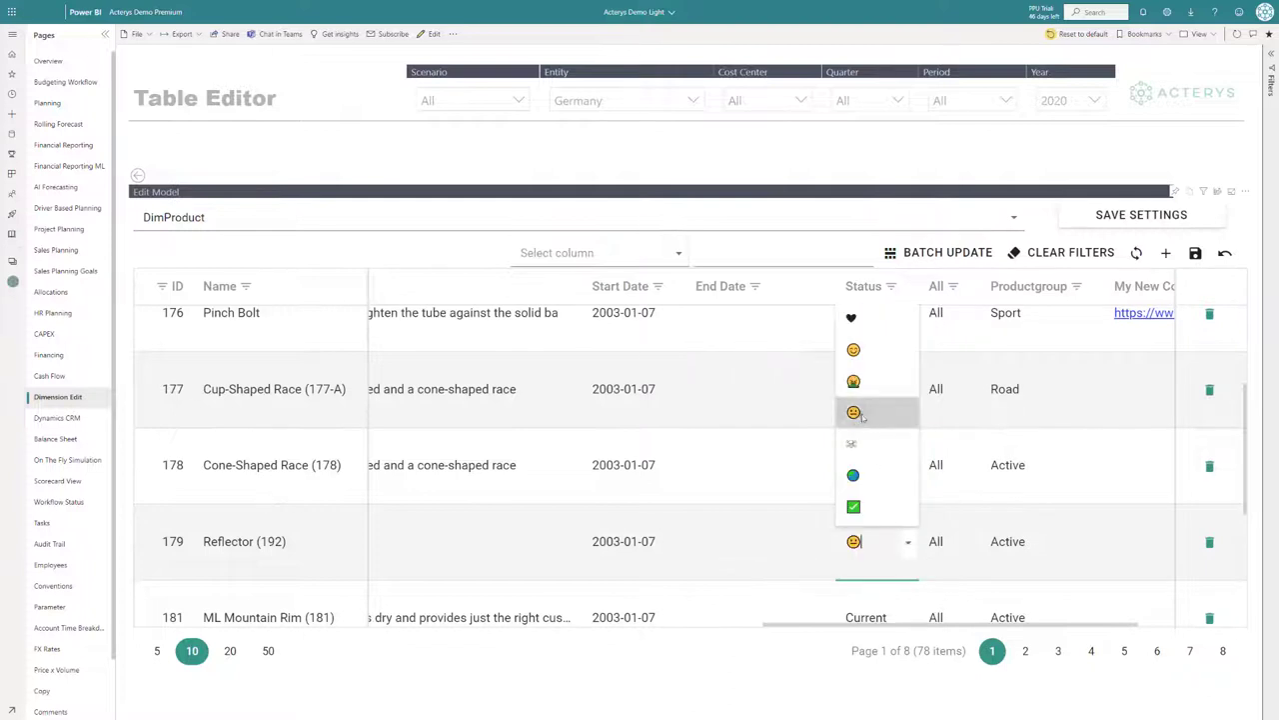
left_click(854, 412)
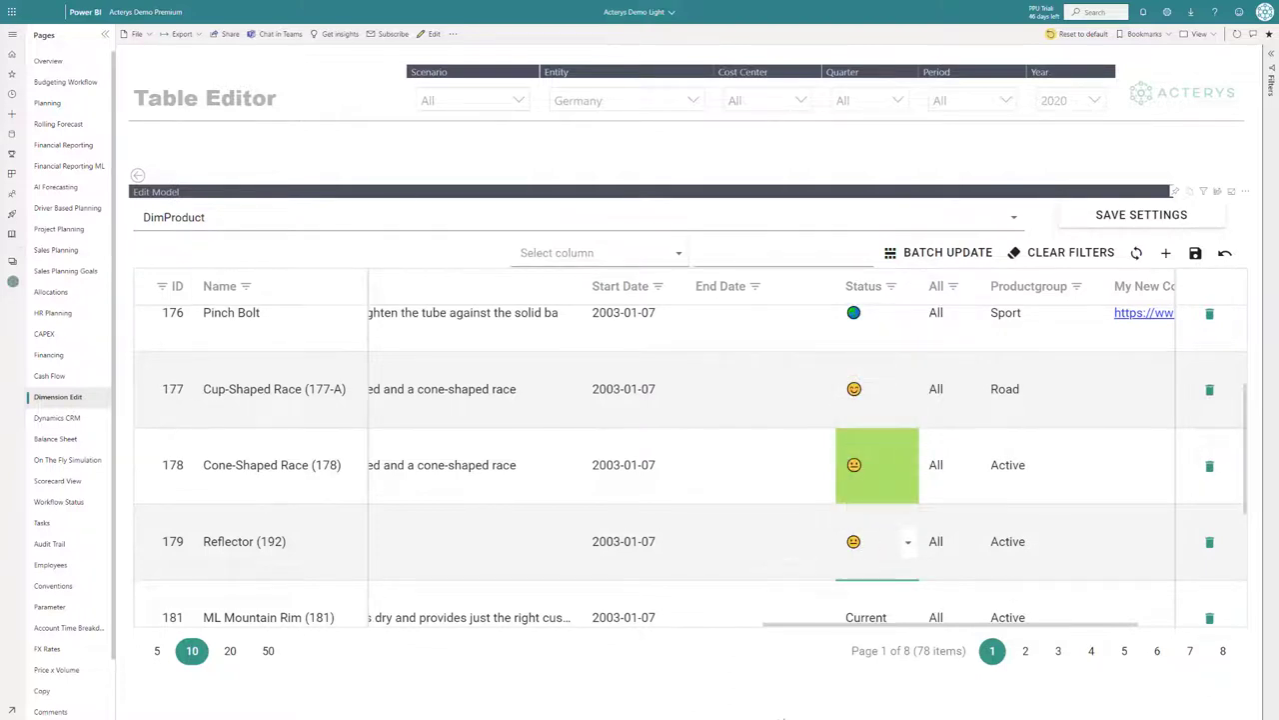
left_click(1198, 256)
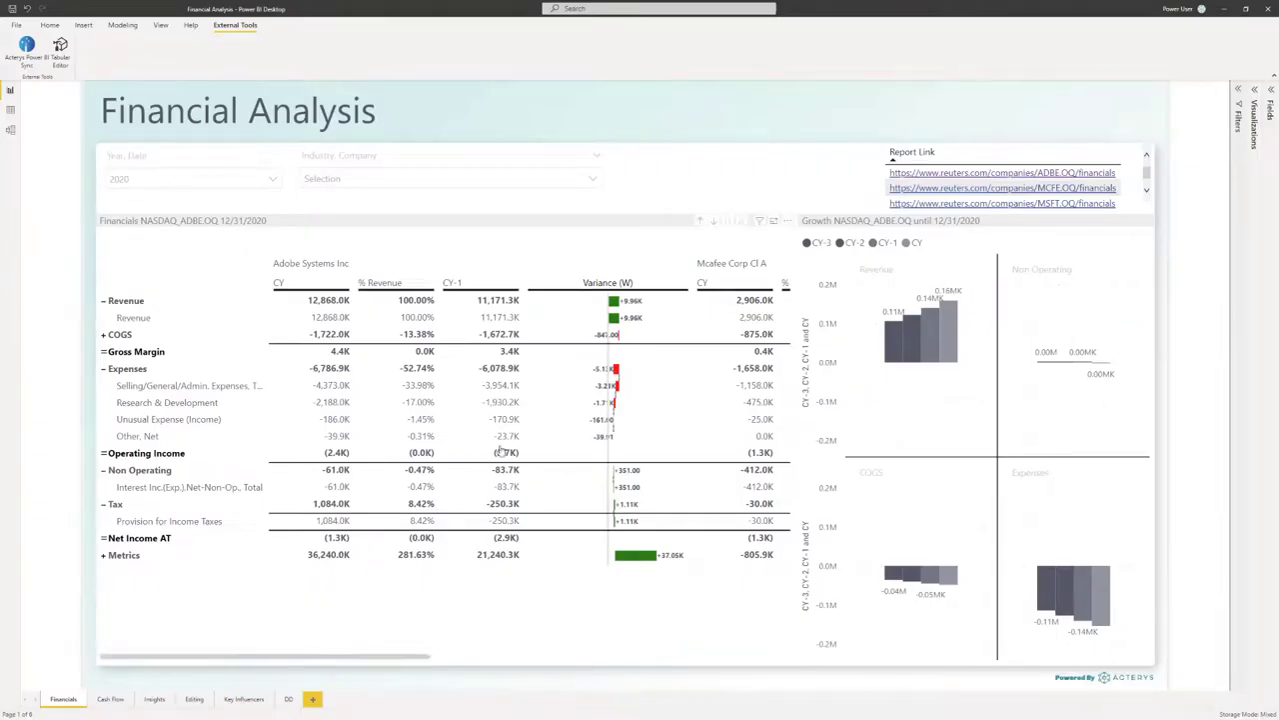
Step: Select the Financials NASDAQ_ADBE.OQ statement matrix to reach its More options menu
left_click(510, 224)
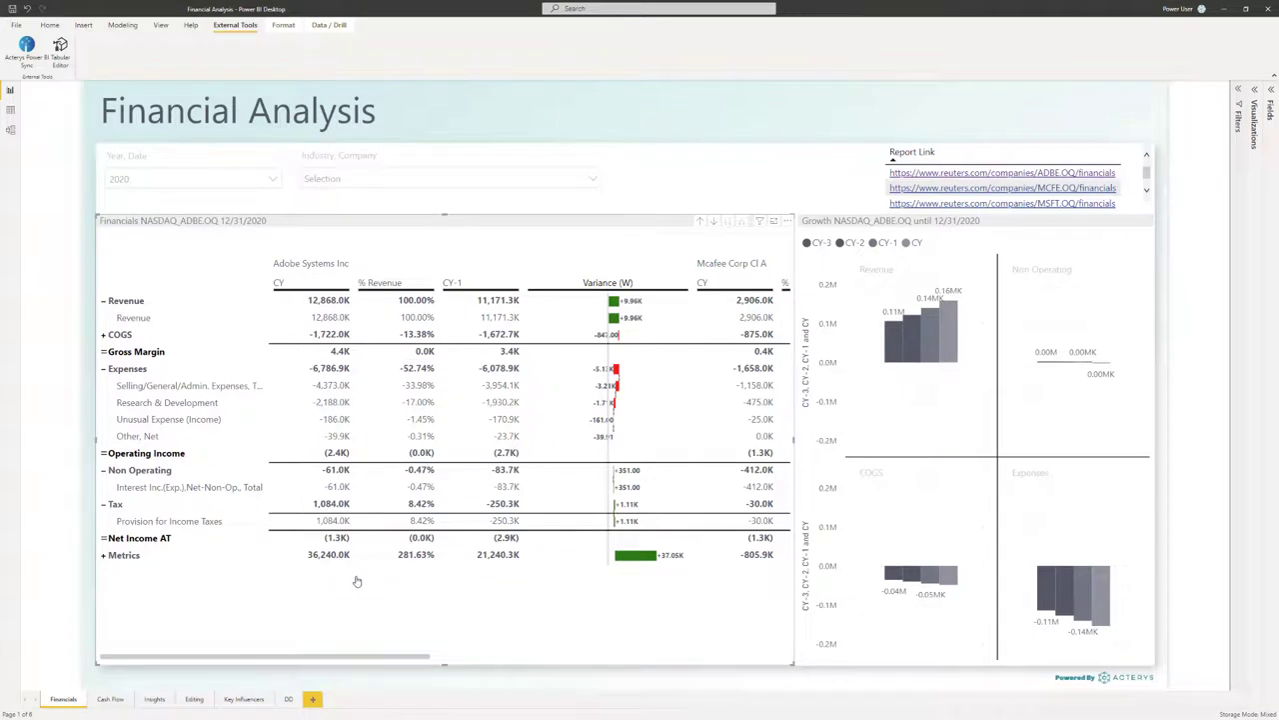
mouse_move(401, 553)
mouse_move(325, 420)
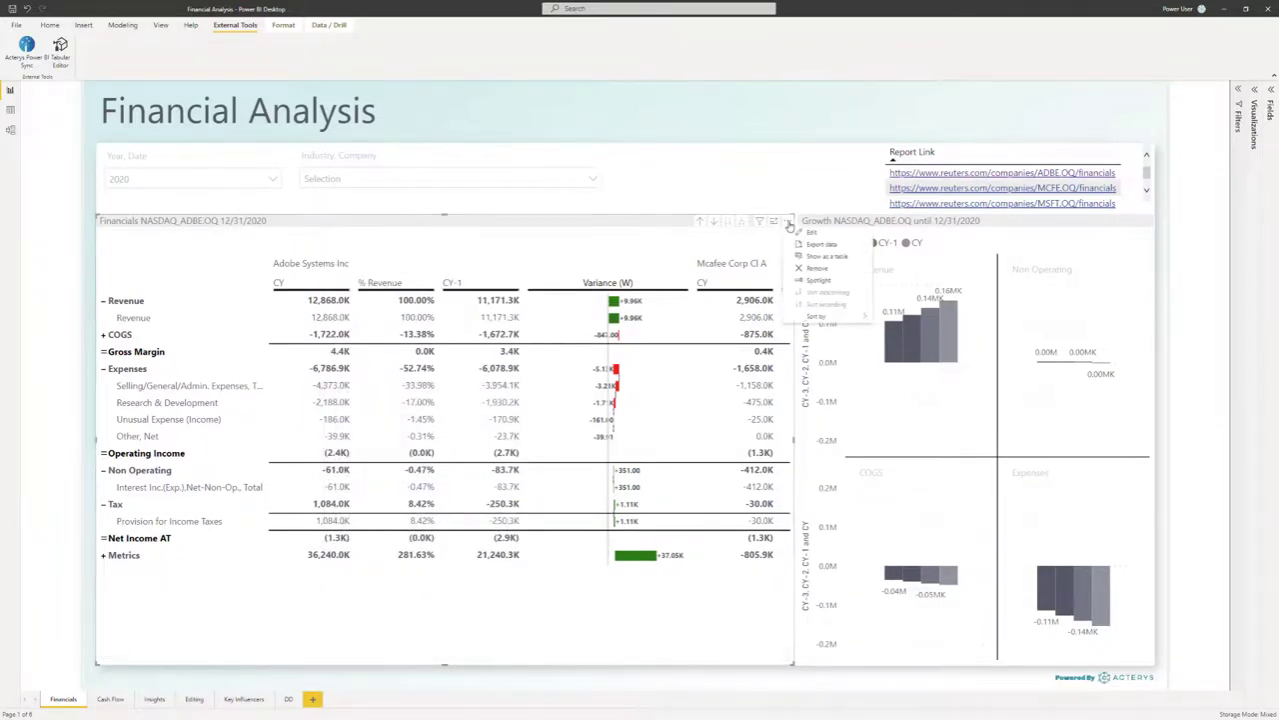
Step: Remove '+ [Expenses]' so Gross Margin reads [Revenue] + [COGS], then go back to the report
left_click(811, 232)
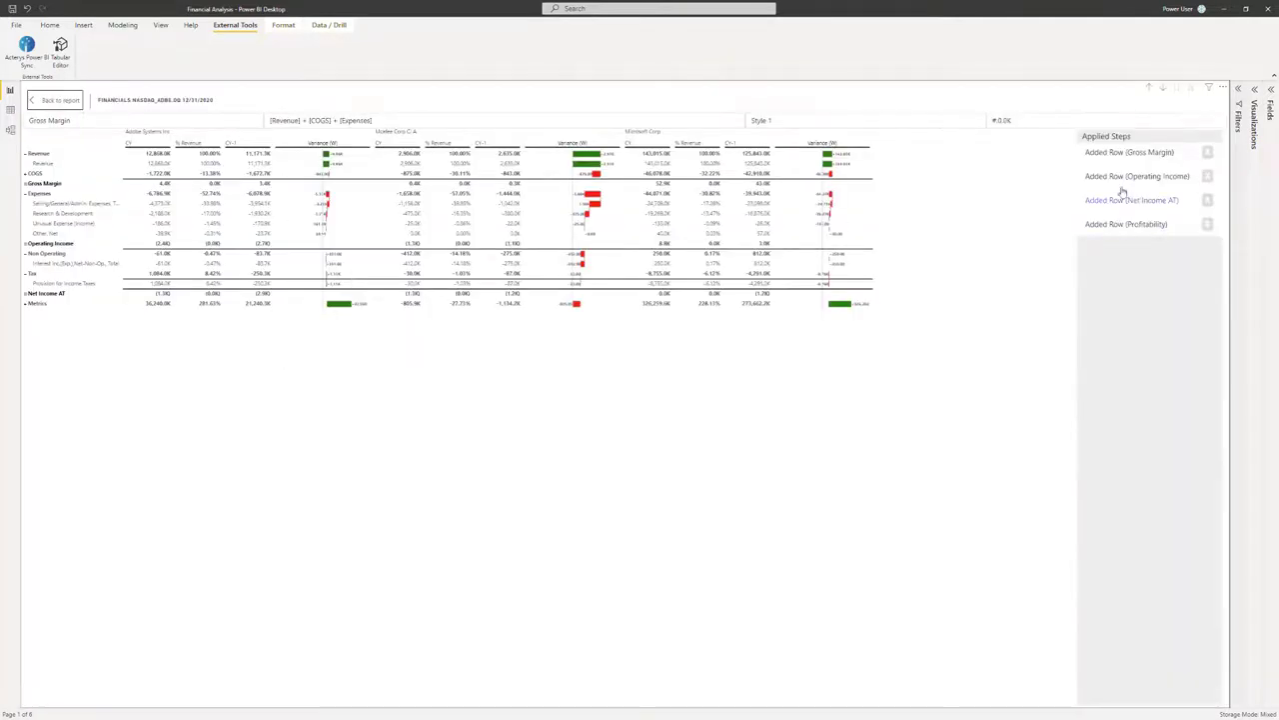
left_click(1135, 156)
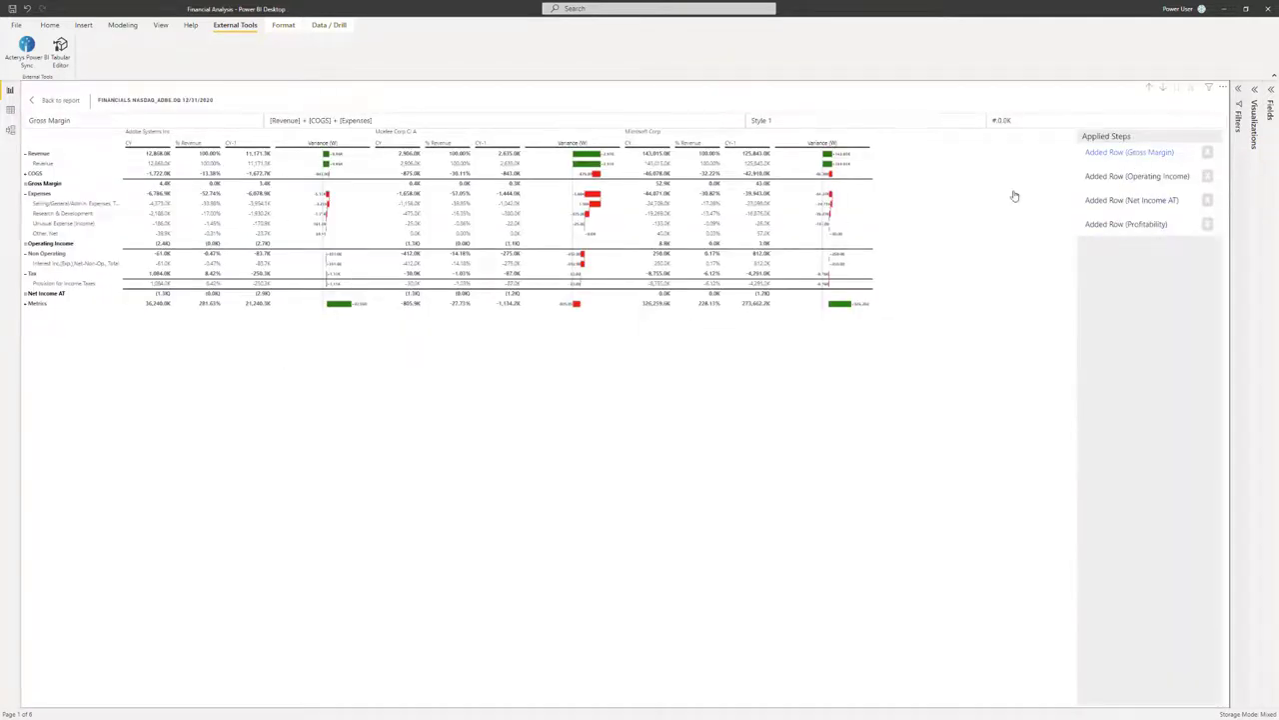
left_click(328, 121)
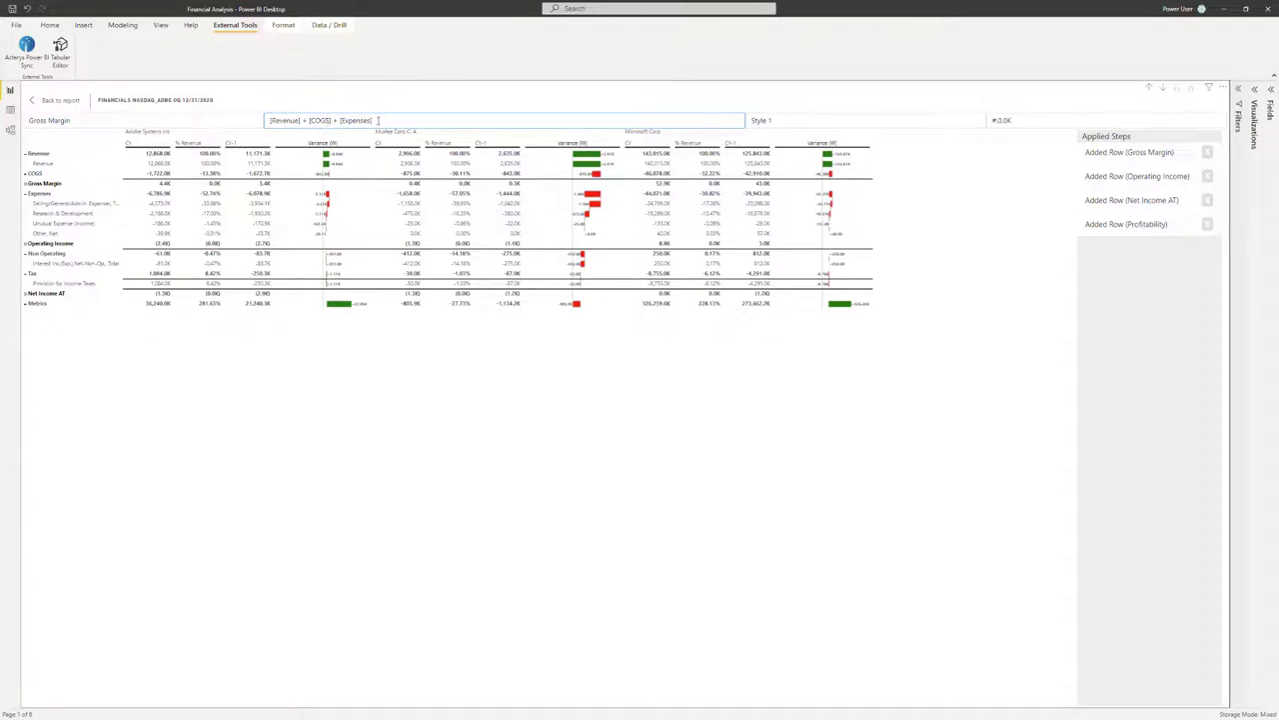
key("BackSpace")
key("BackSpace")
key("BackSpace")
key("BackSpace")
key("BackSpace")
key("BackSpace")
key("BackSpace")
key("BackSpace")
key("BackSpace")
key("BackSpace")
key("BackSpace")
key("BackSpace")
key("BackSpace")
key("Escape")
left_click_drag(392, 120, 334, 120)
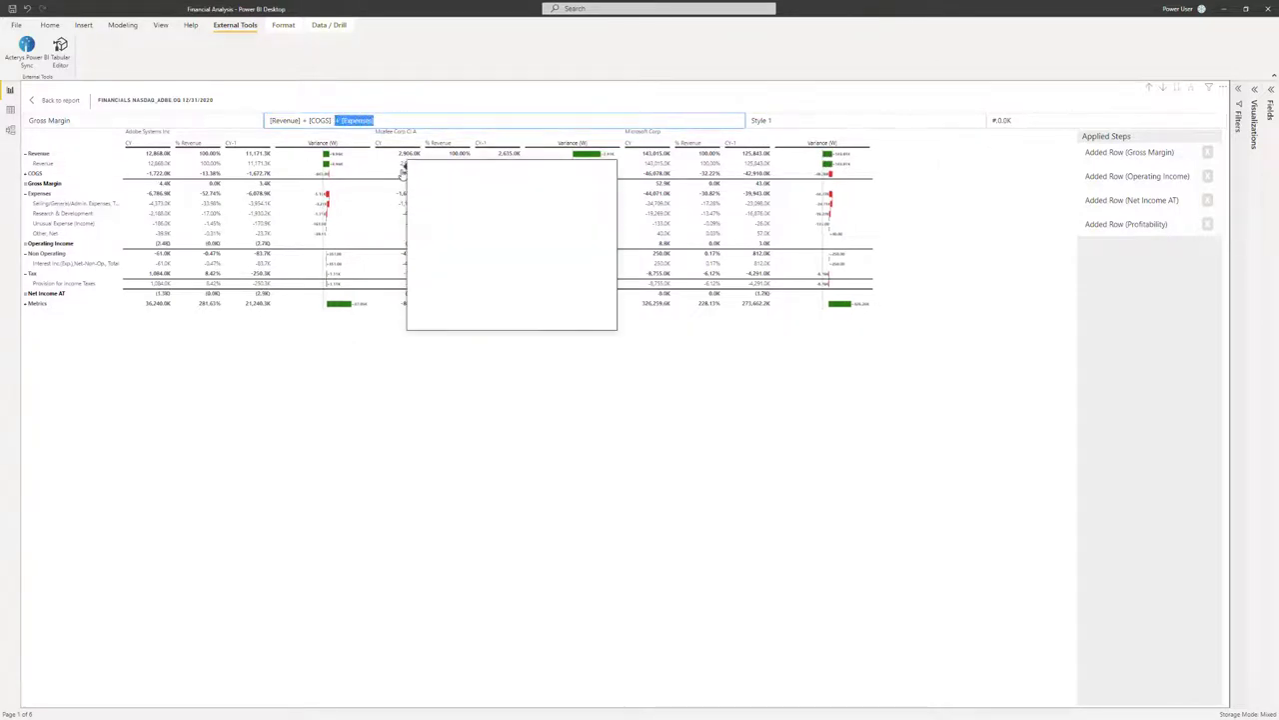
key("BackSpace")
key("Return")
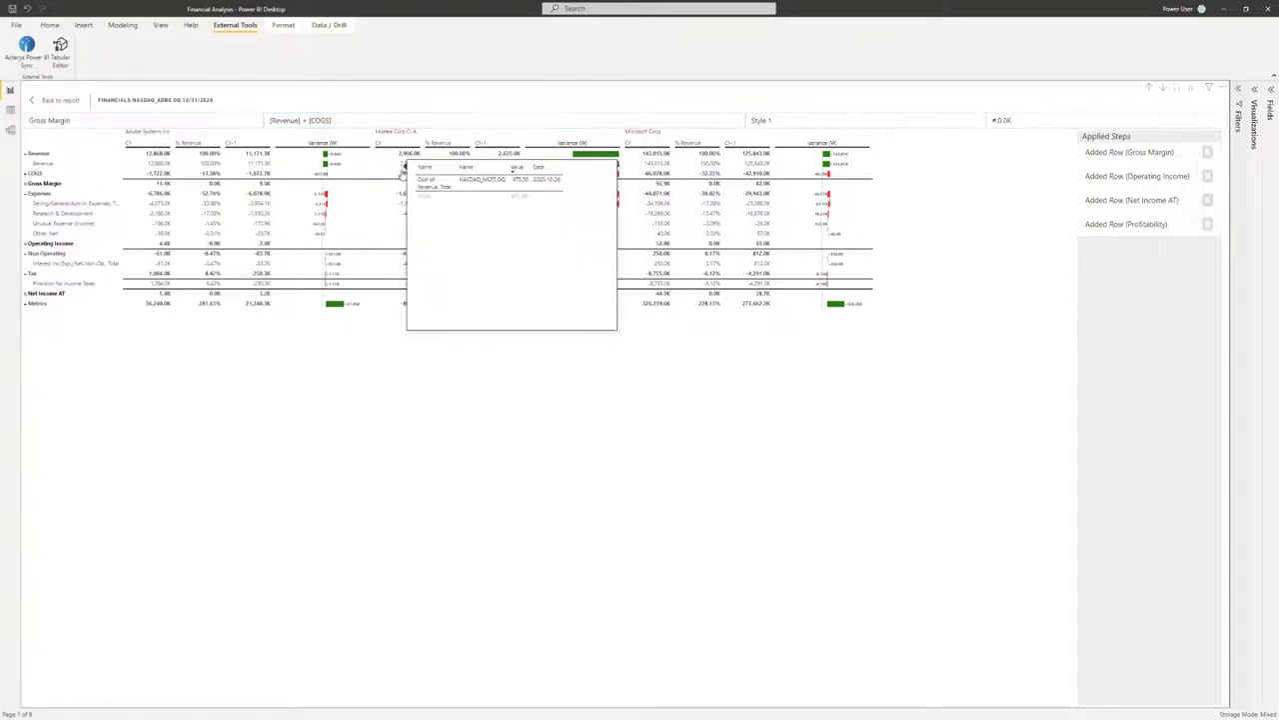
left_click(46, 102)
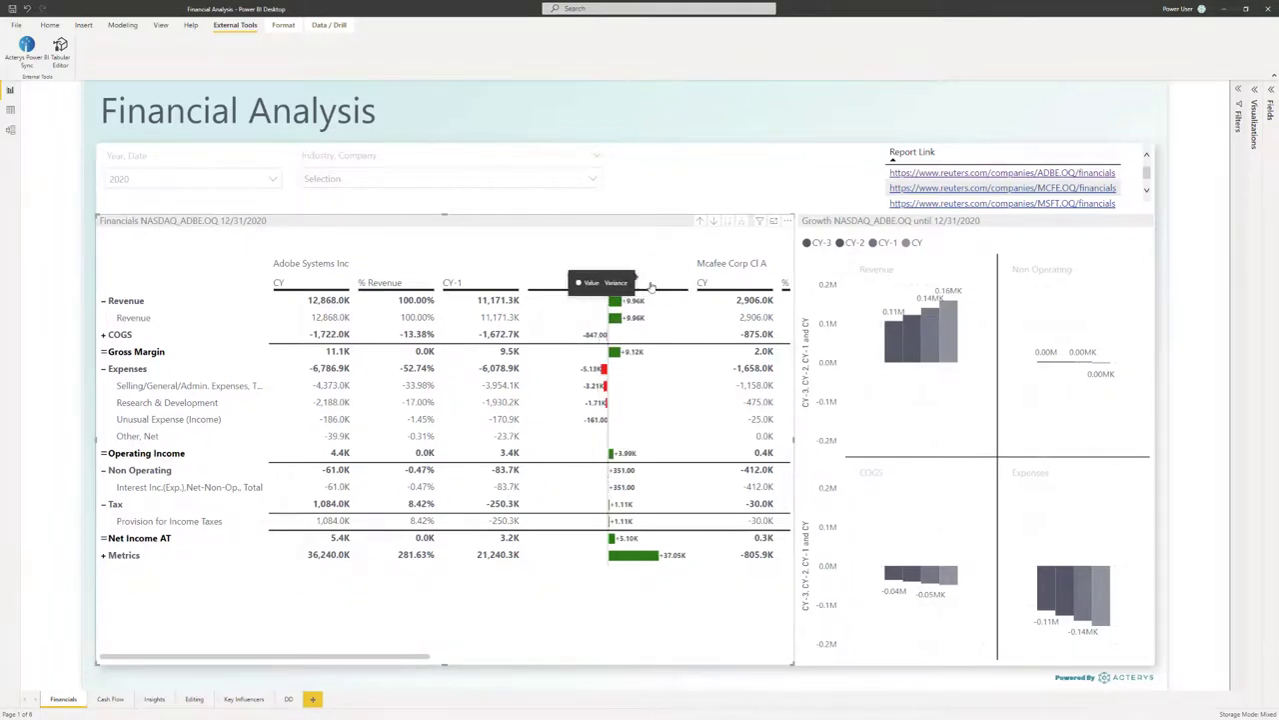
Step: Toggle the Variance column between % and absolute, then open its Edit Variance settings
left_click(606, 283)
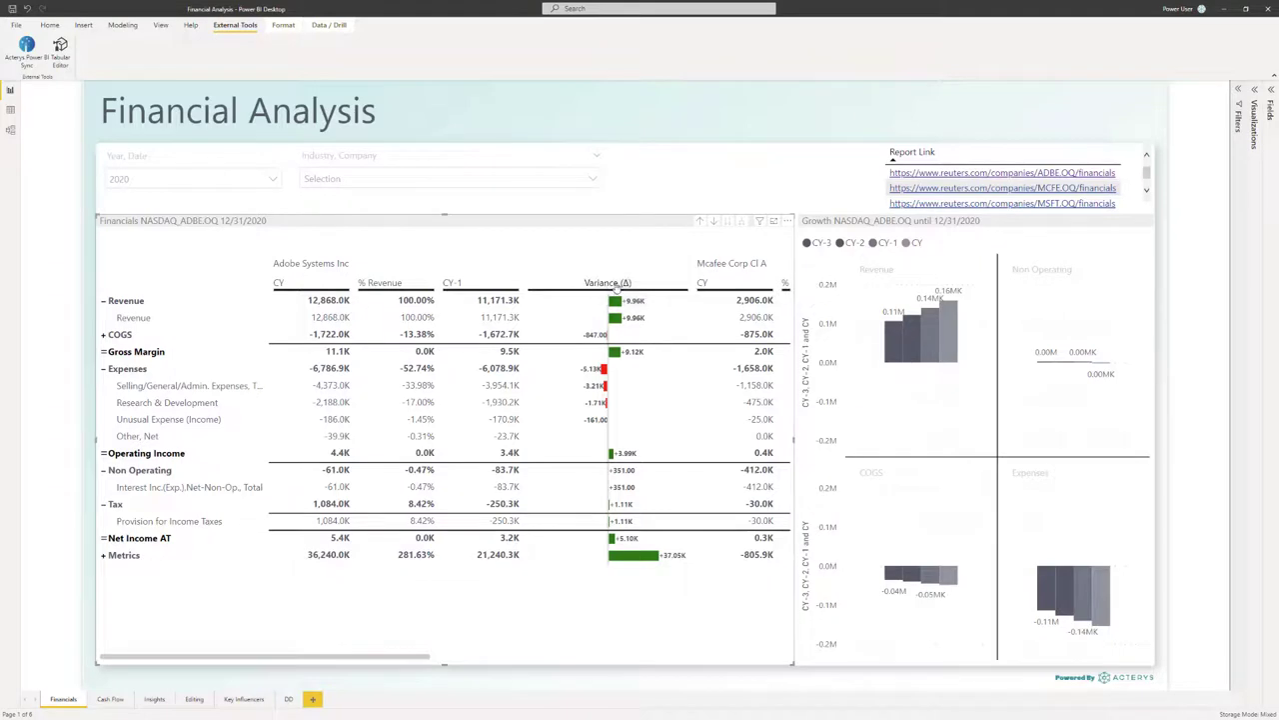
left_click(622, 284)
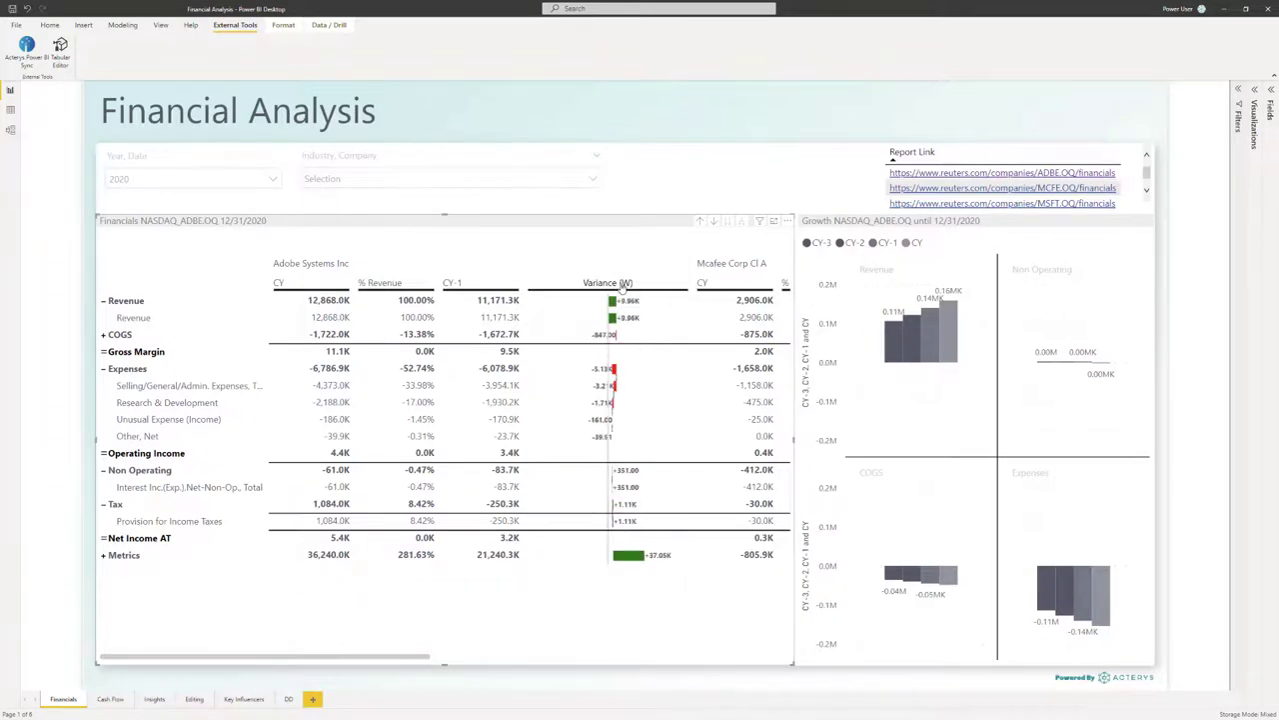
mouse_move(605, 372)
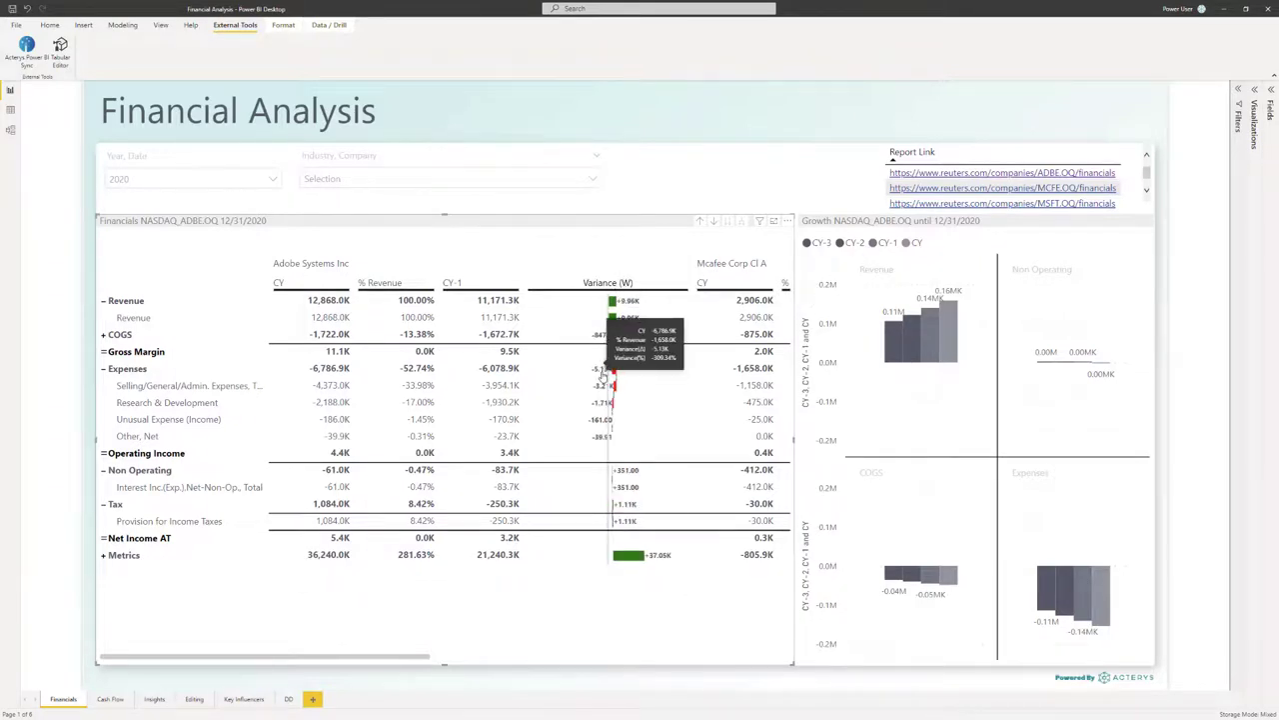
left_click(622, 290)
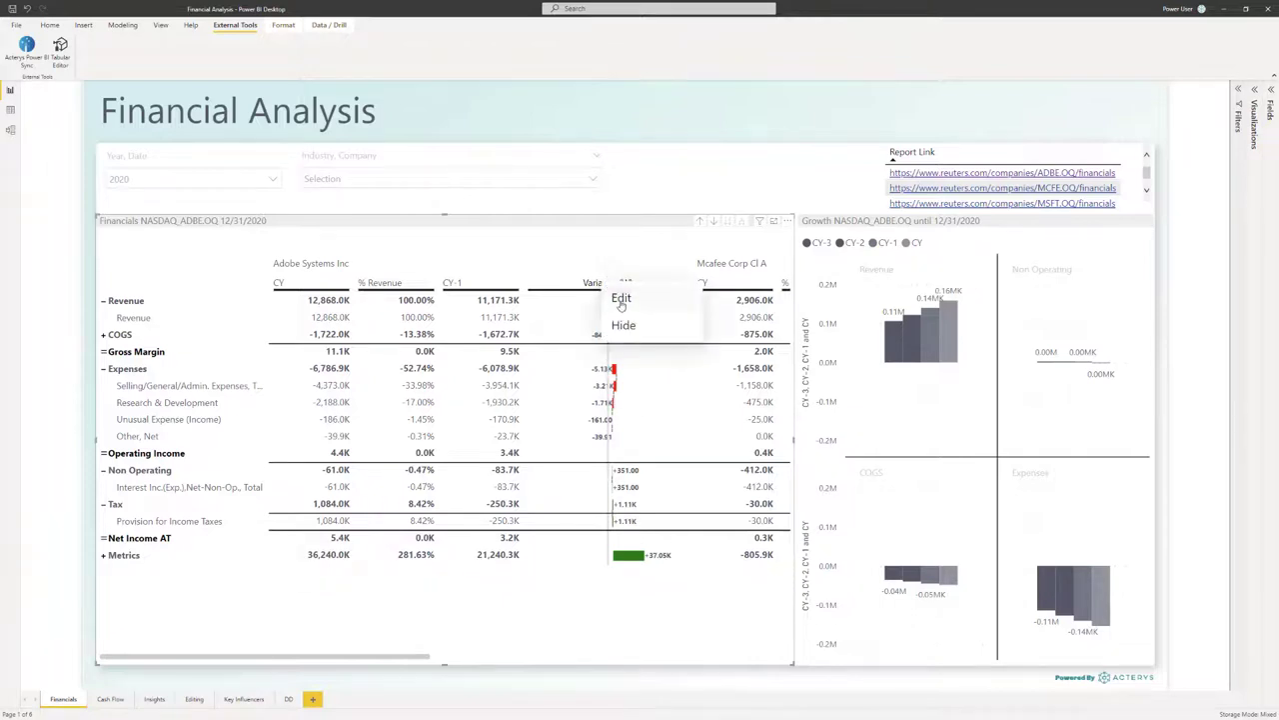
left_click(622, 300)
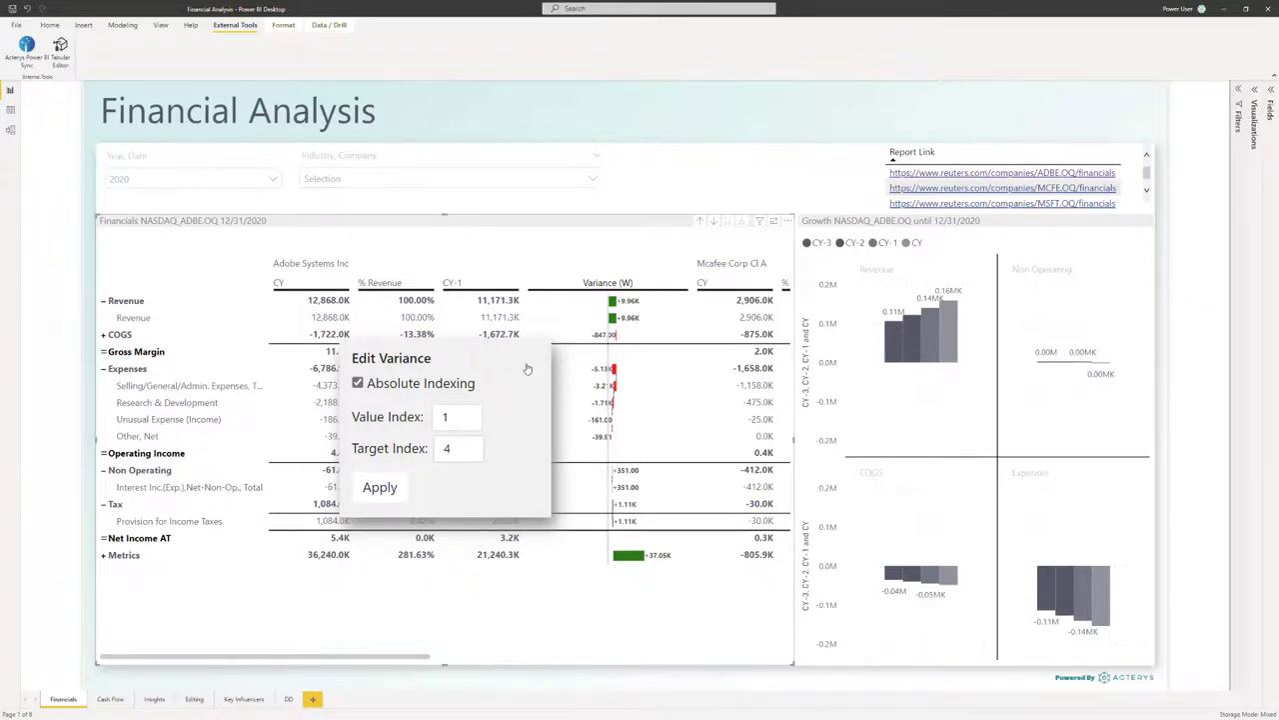
Step: Keep Value Index 1 and Target Index 4 and apply the Edit Variance settings
mouse_move(284, 287)
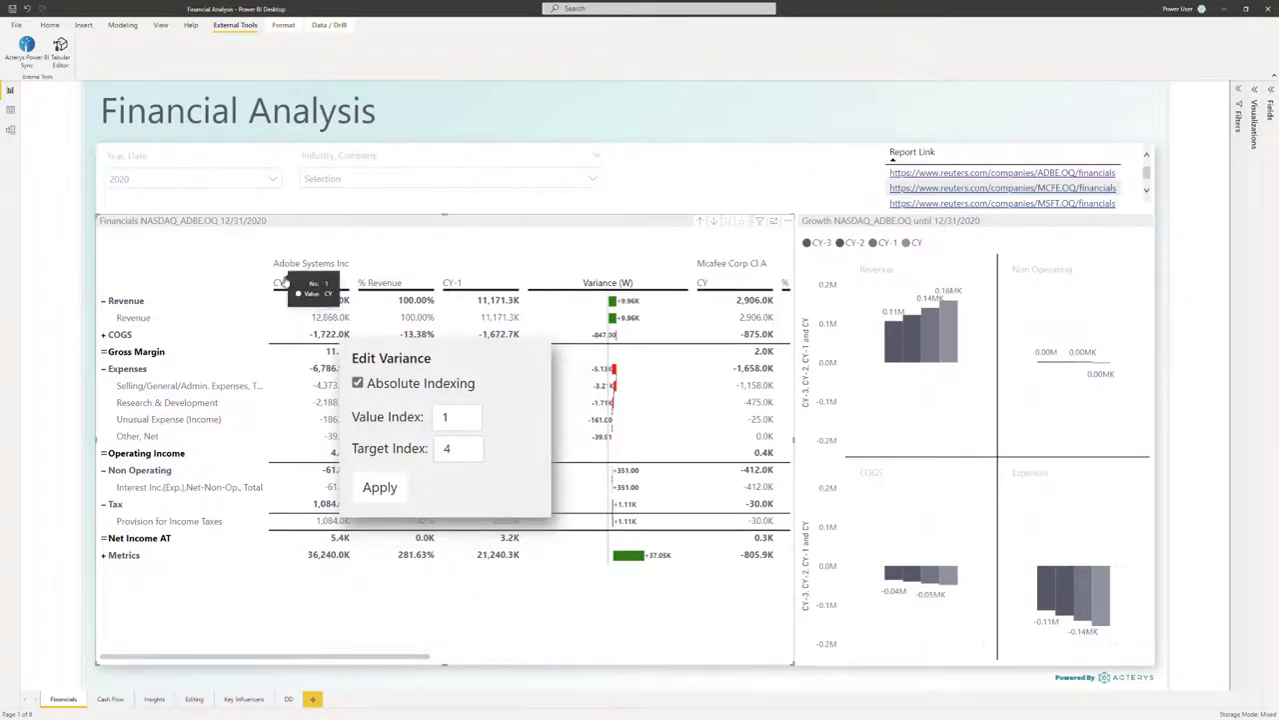
mouse_move(706, 285)
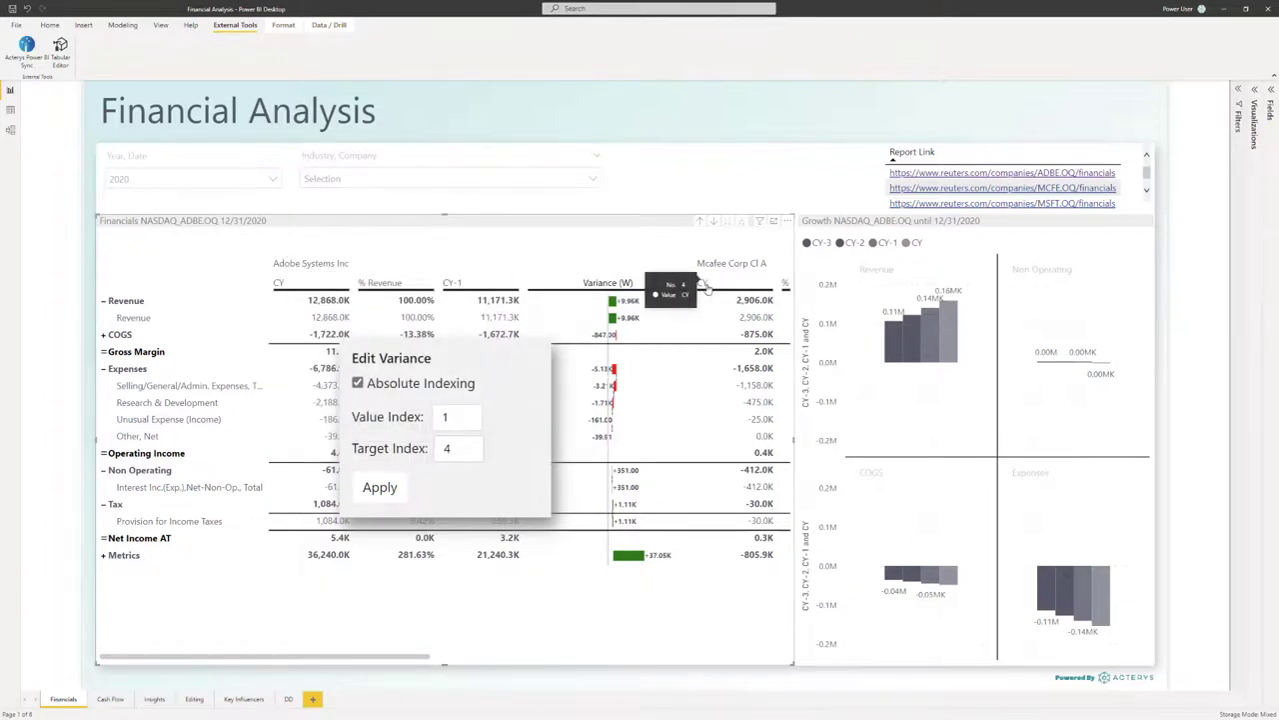
left_click(454, 451)
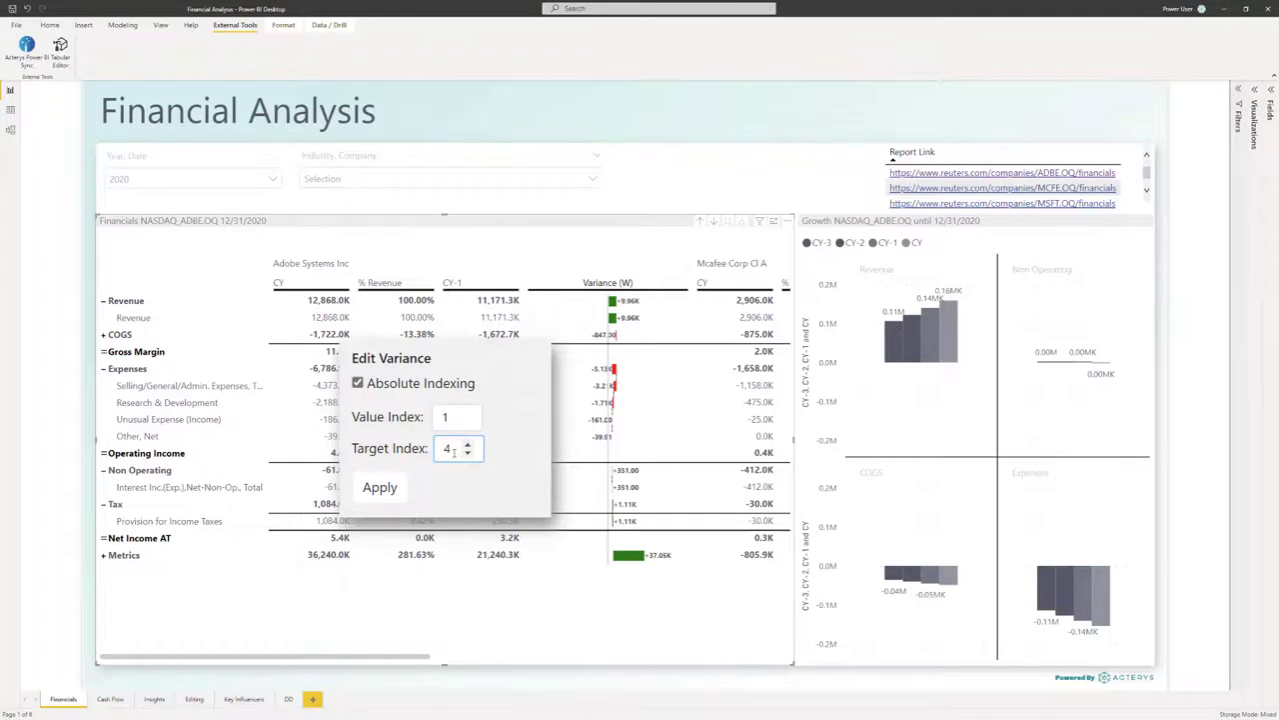
left_click(397, 486)
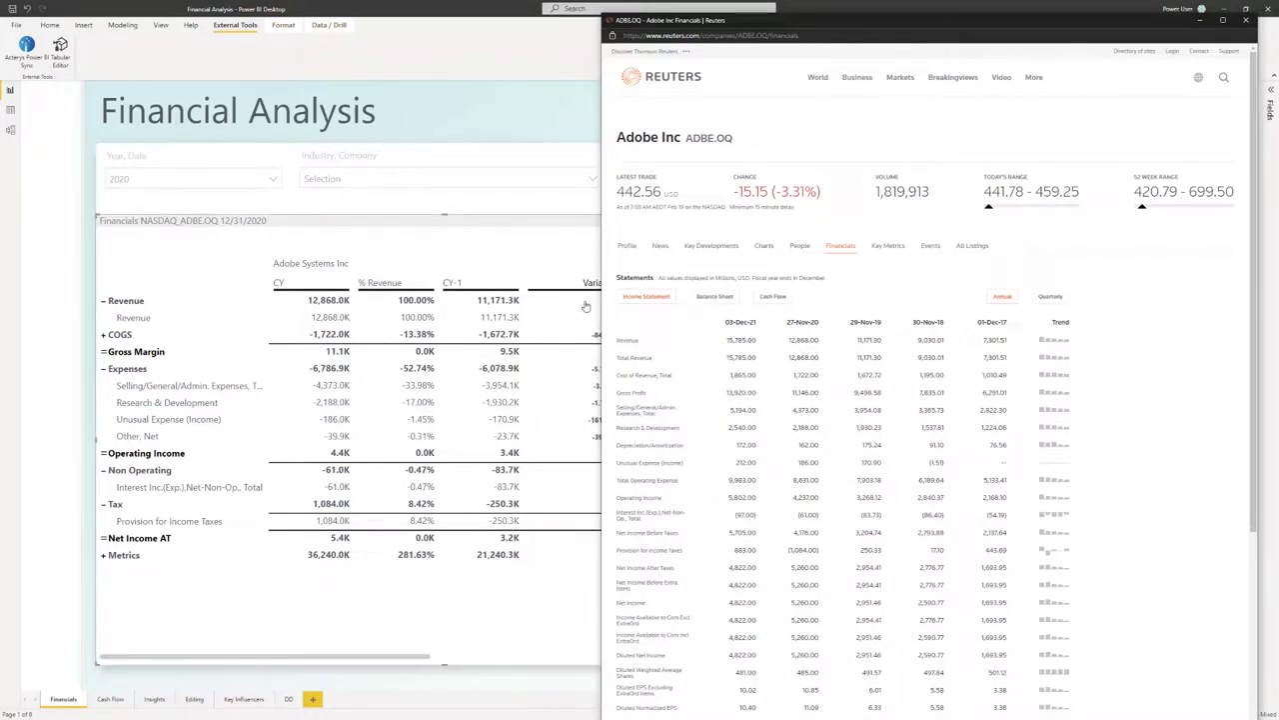
Step: Return to the Financial Analysis report in Power BI Desktop, with Adobe's Revenue at 12,868.0K
left_click(540, 112)
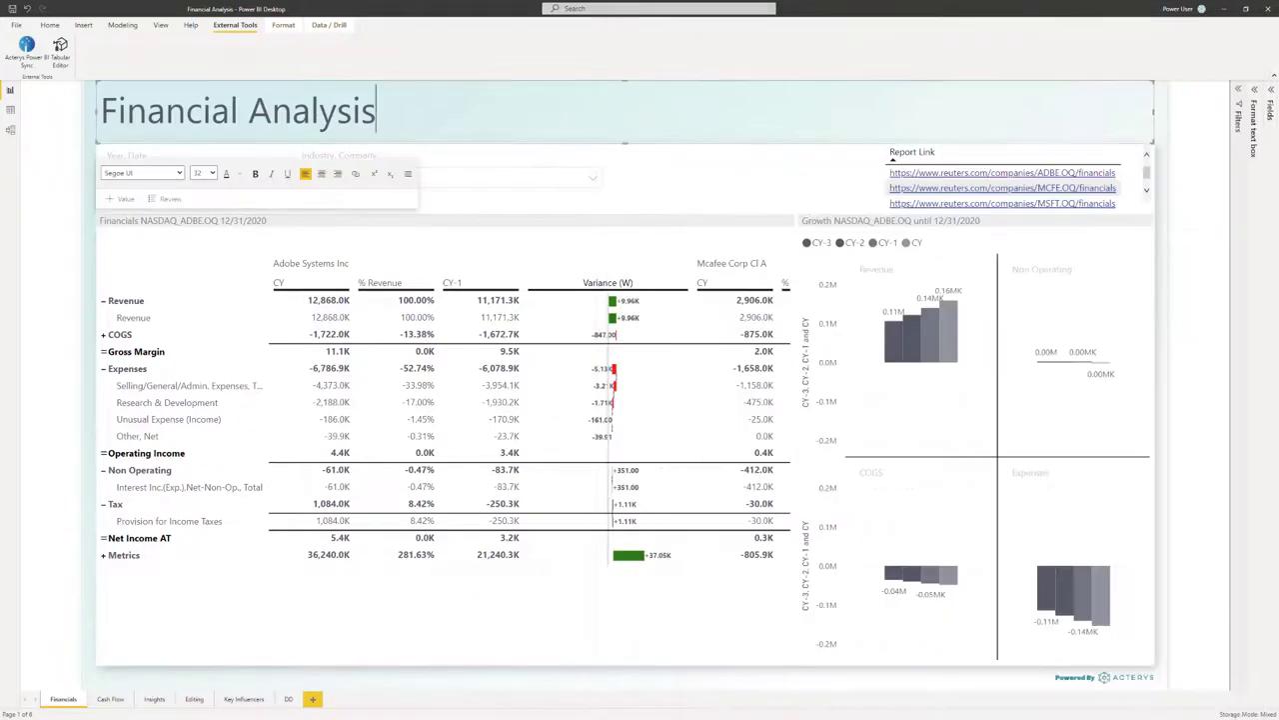